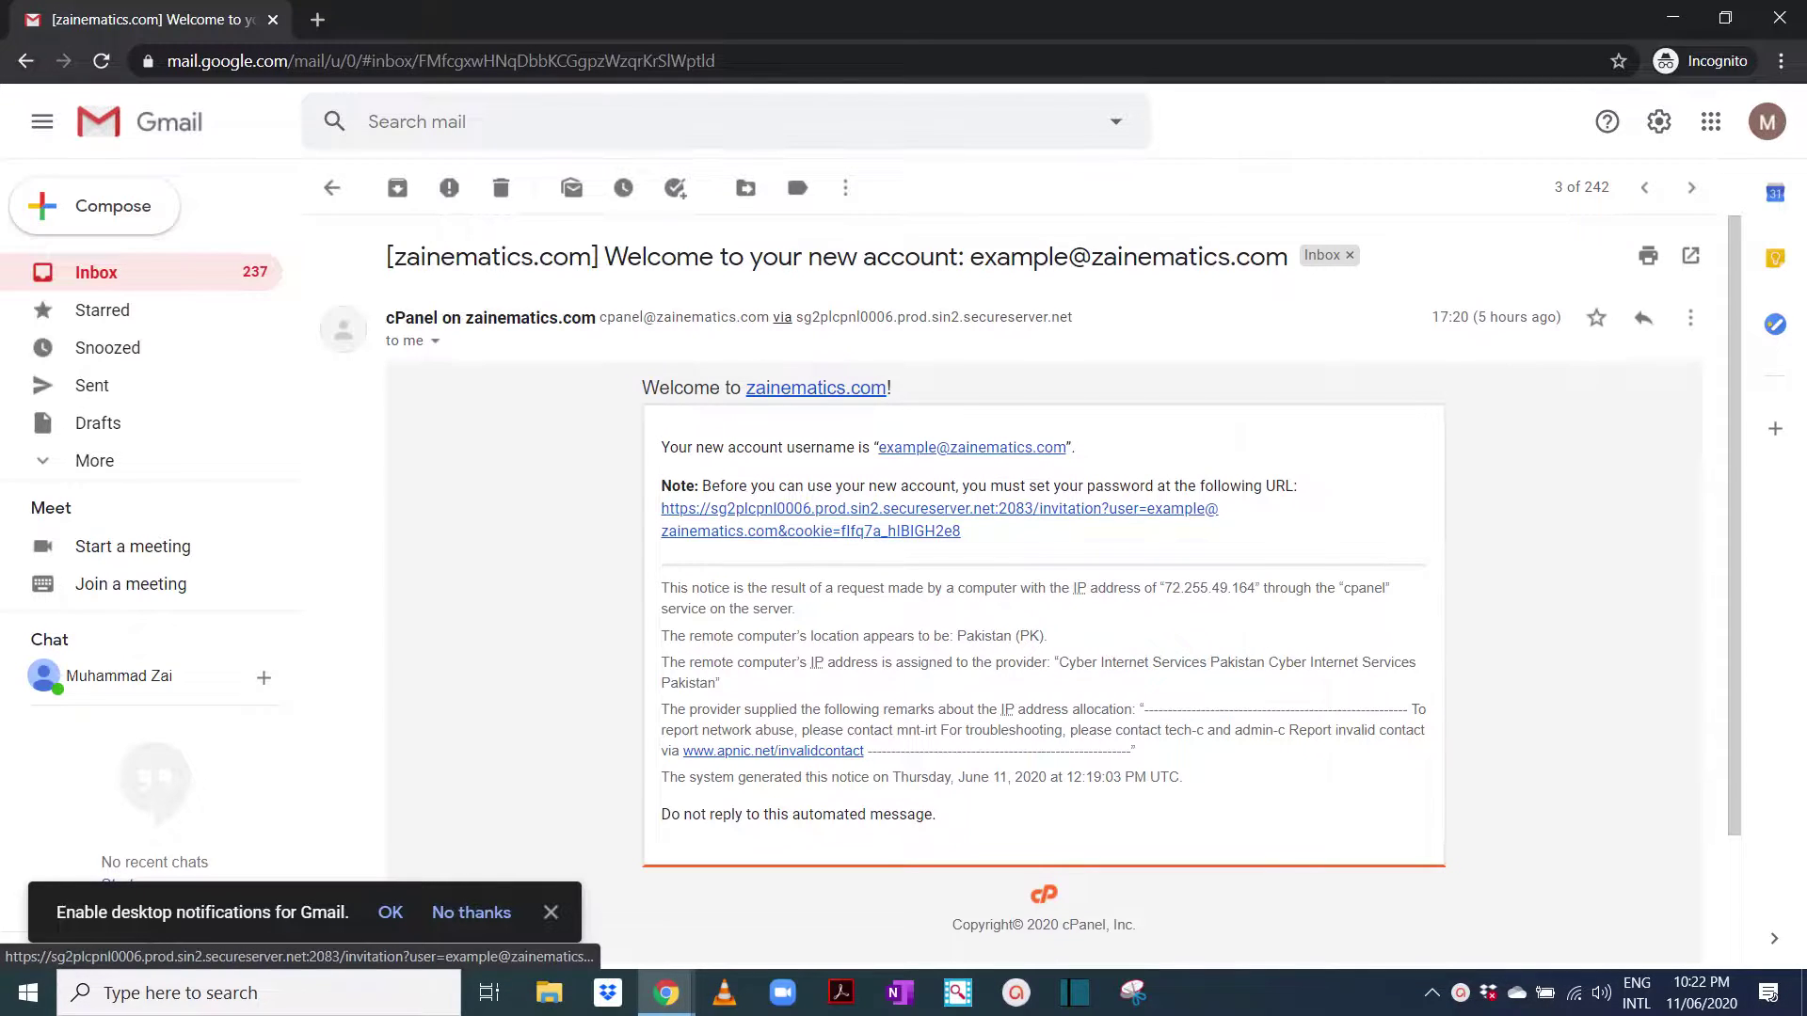
Follow the invitation link and set the new email account's password
{"action": "left_click", "coordinate": [847, 509]}
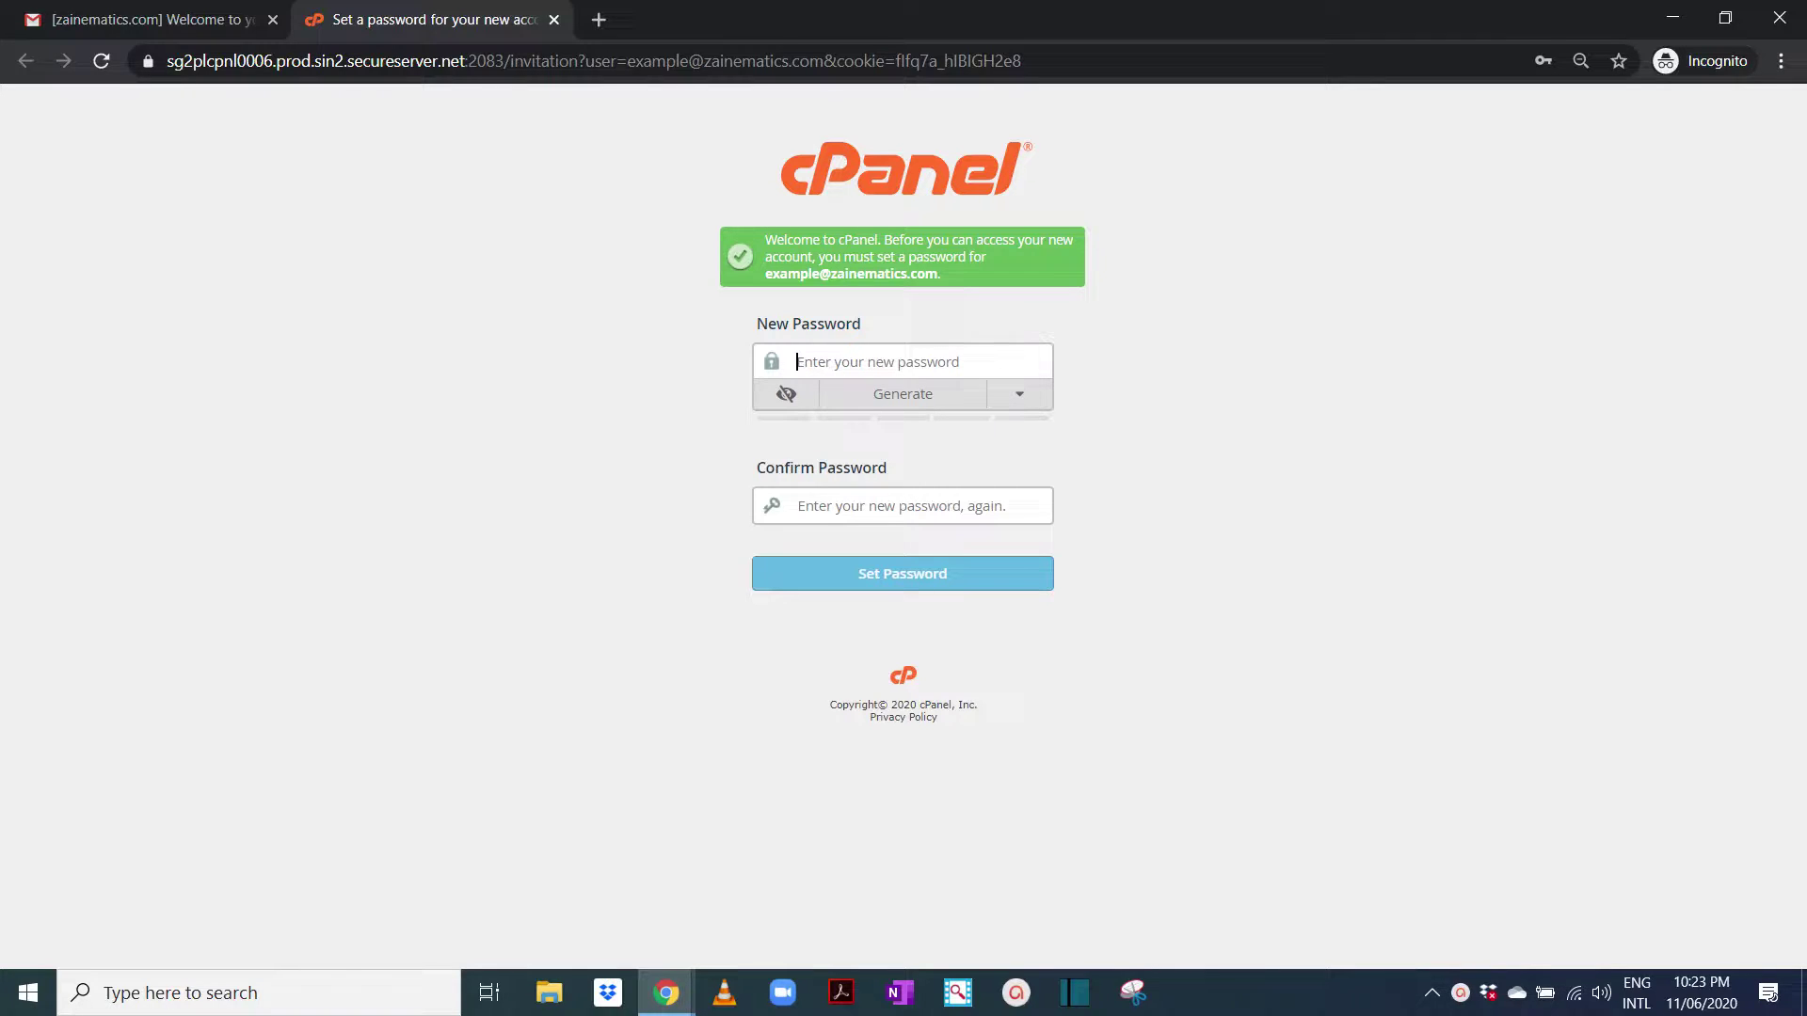
{"action": "type", "text": "*********"}
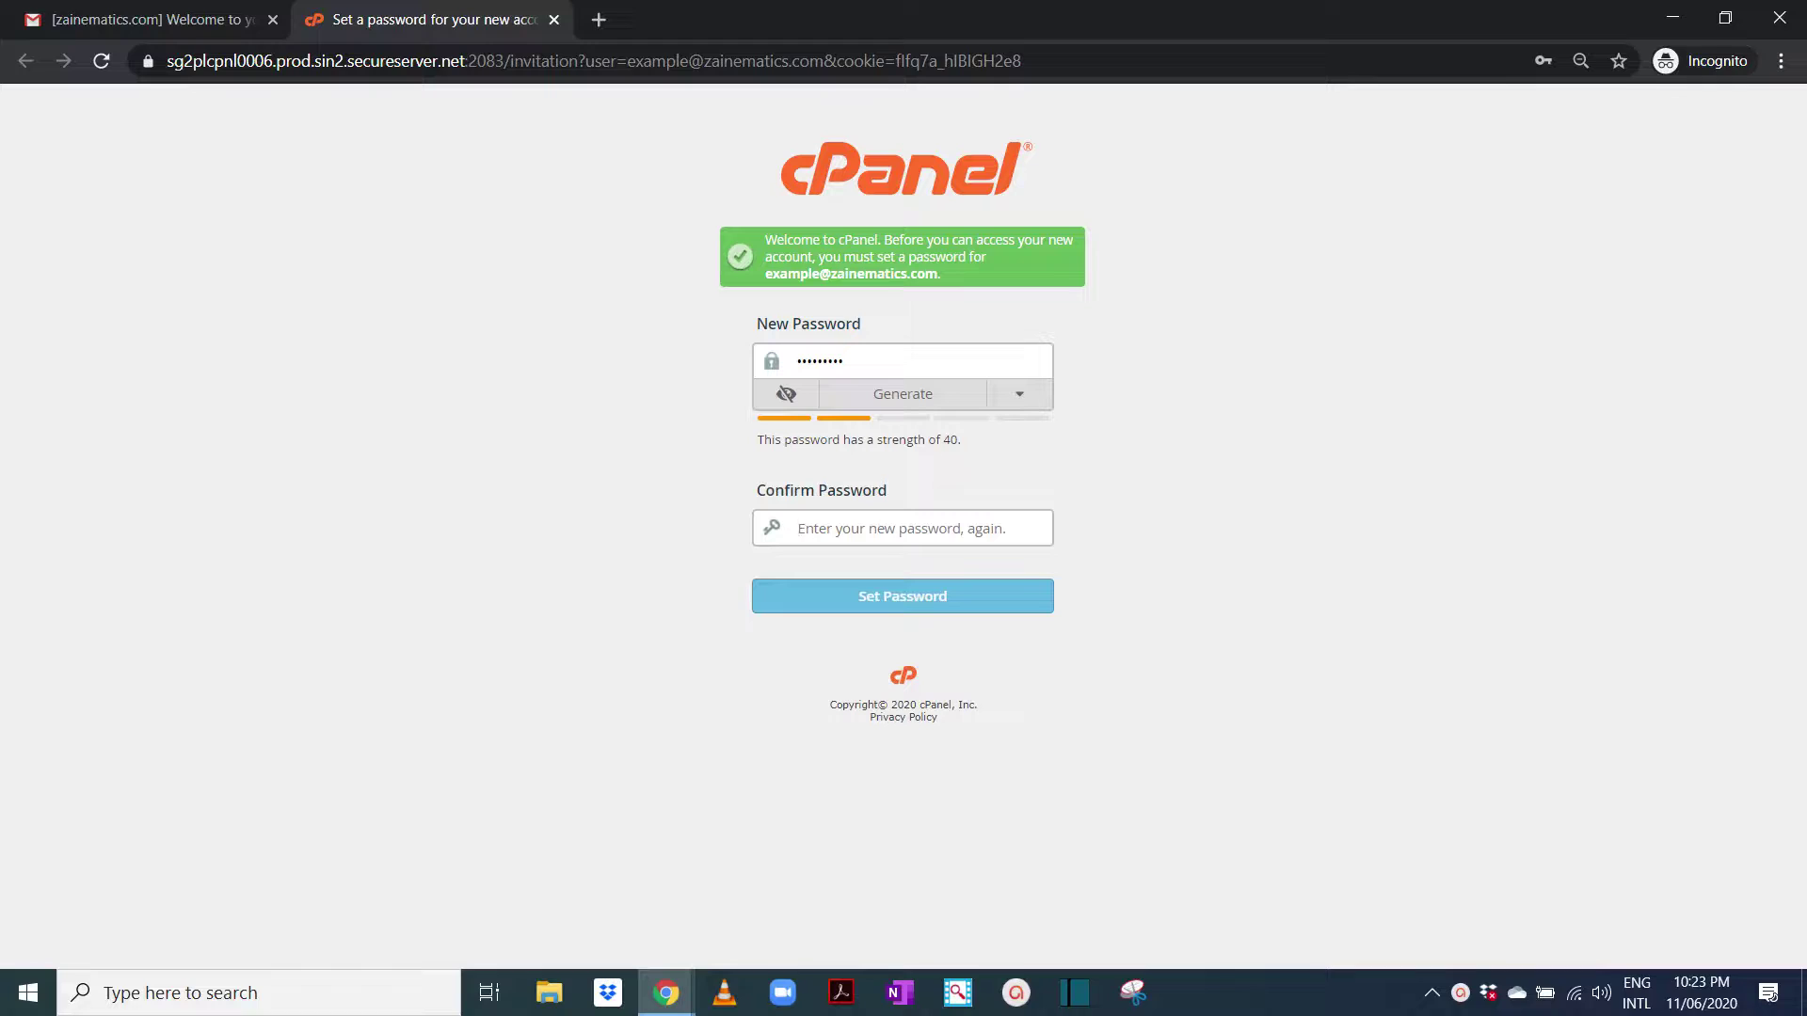
{"action": "type", "text": "*******"}
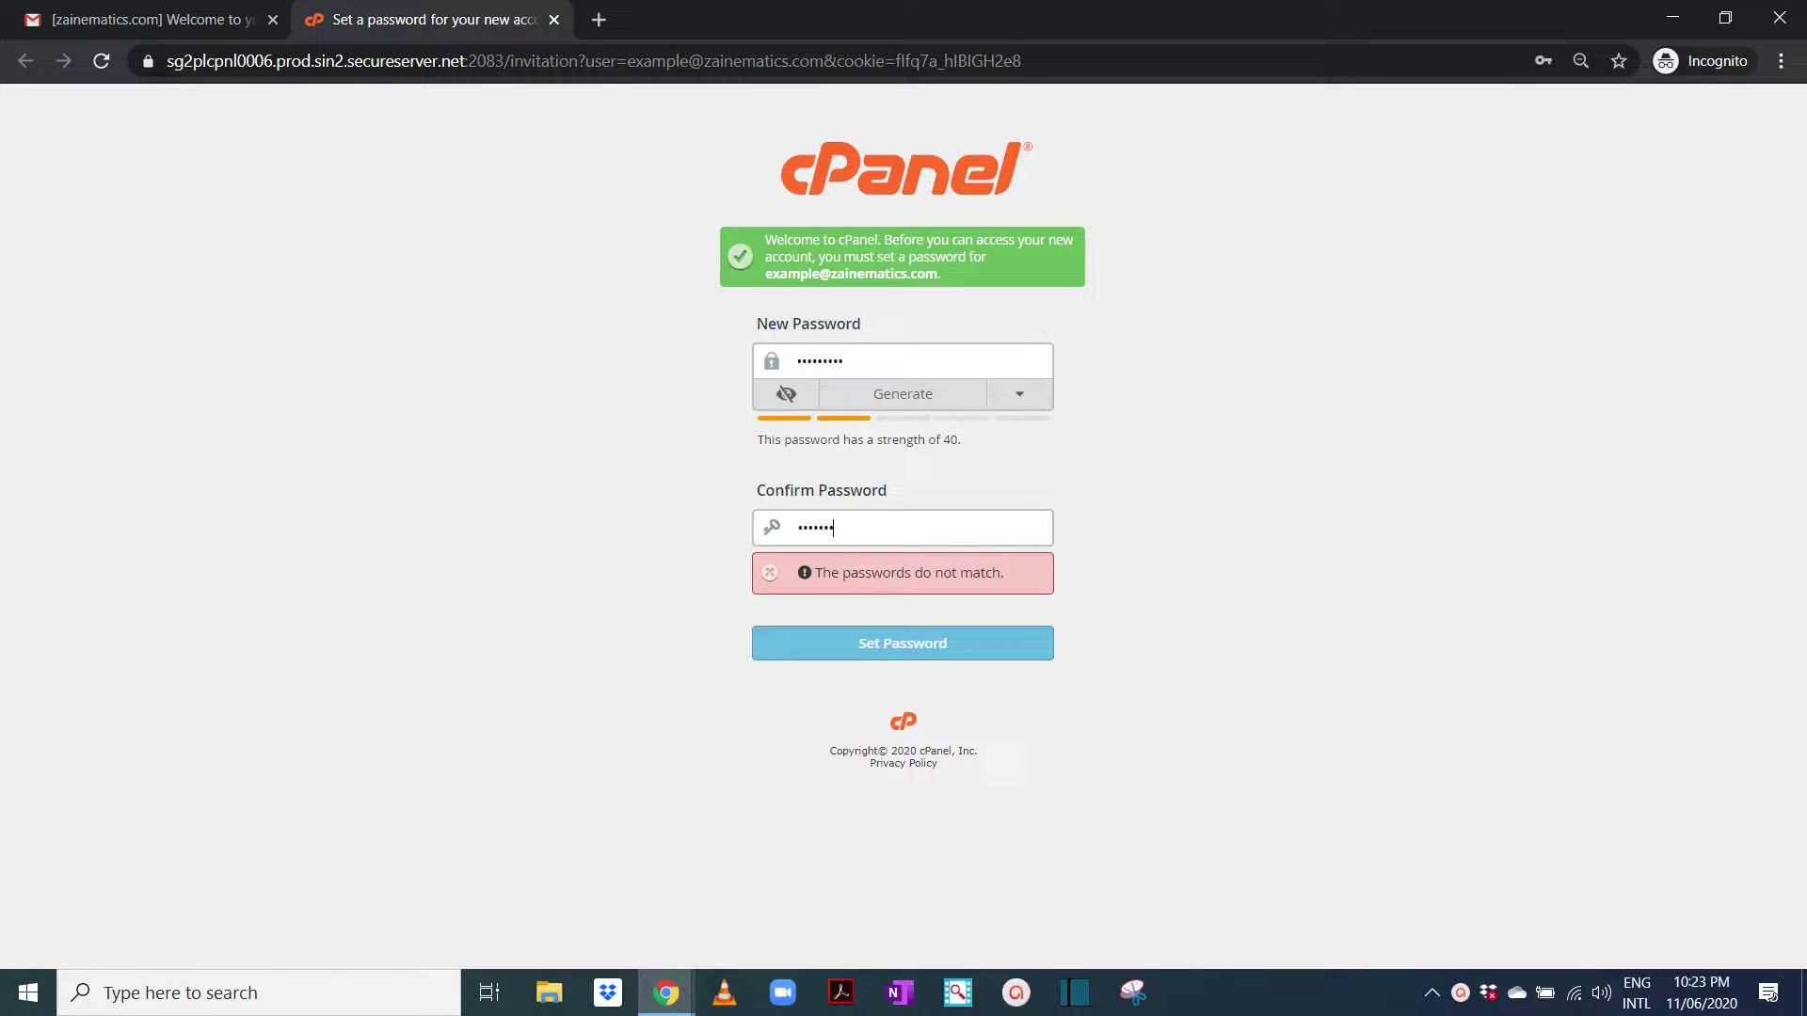
{"action": "type", "text": "**"}
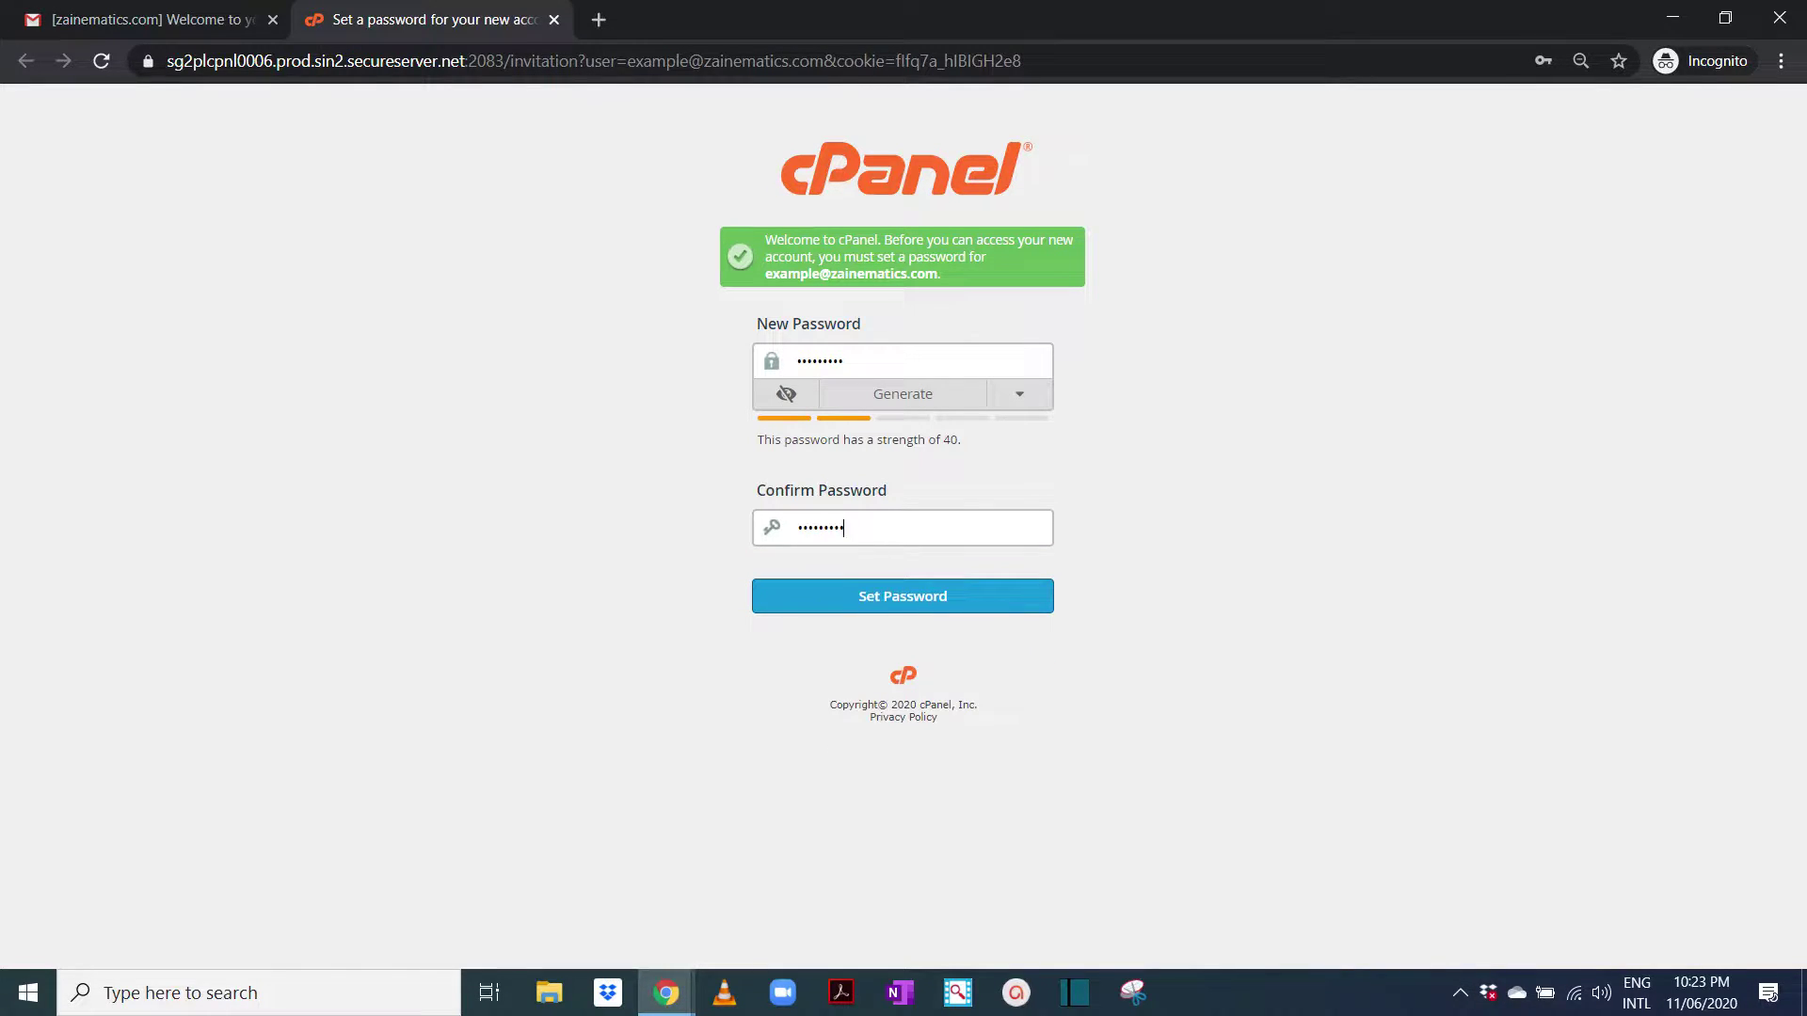
{"action": "key", "text": "Return"}
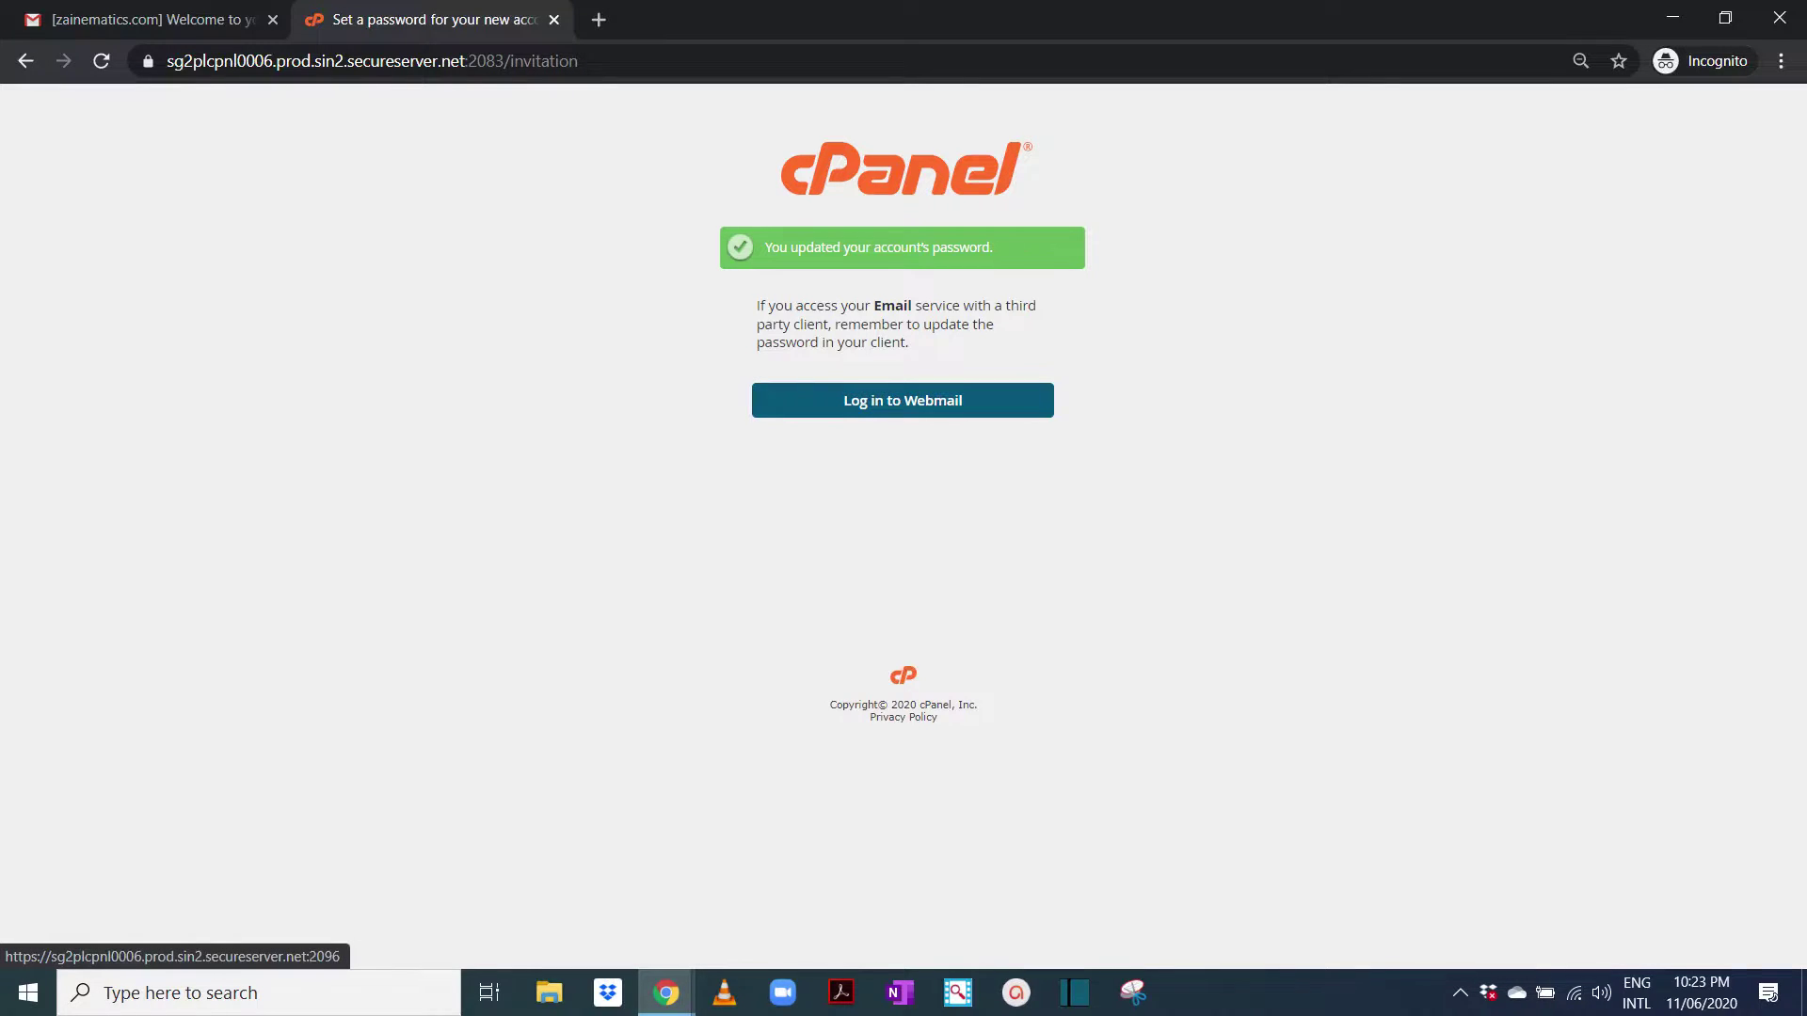
Log in to Webmail with the new account's zainematics.com address and its new password
{"action": "left_click", "coordinate": [903, 400]}
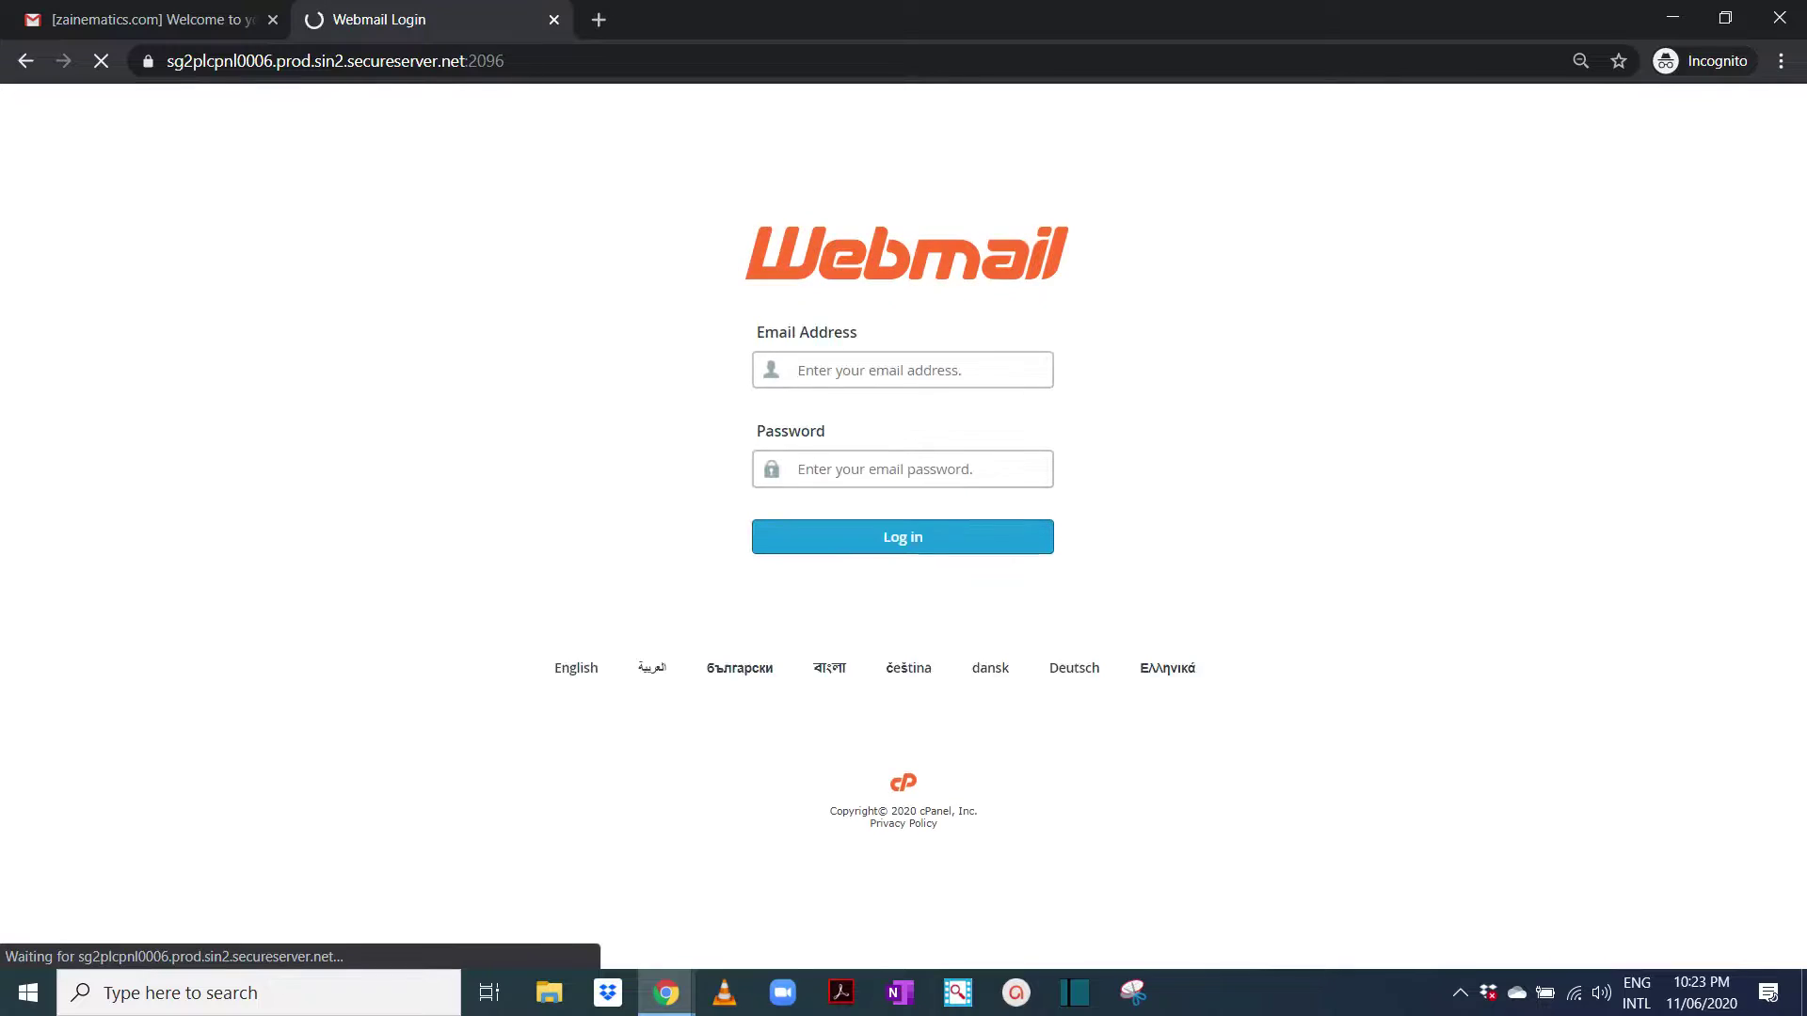
{"action": "key", "text": "Down"}
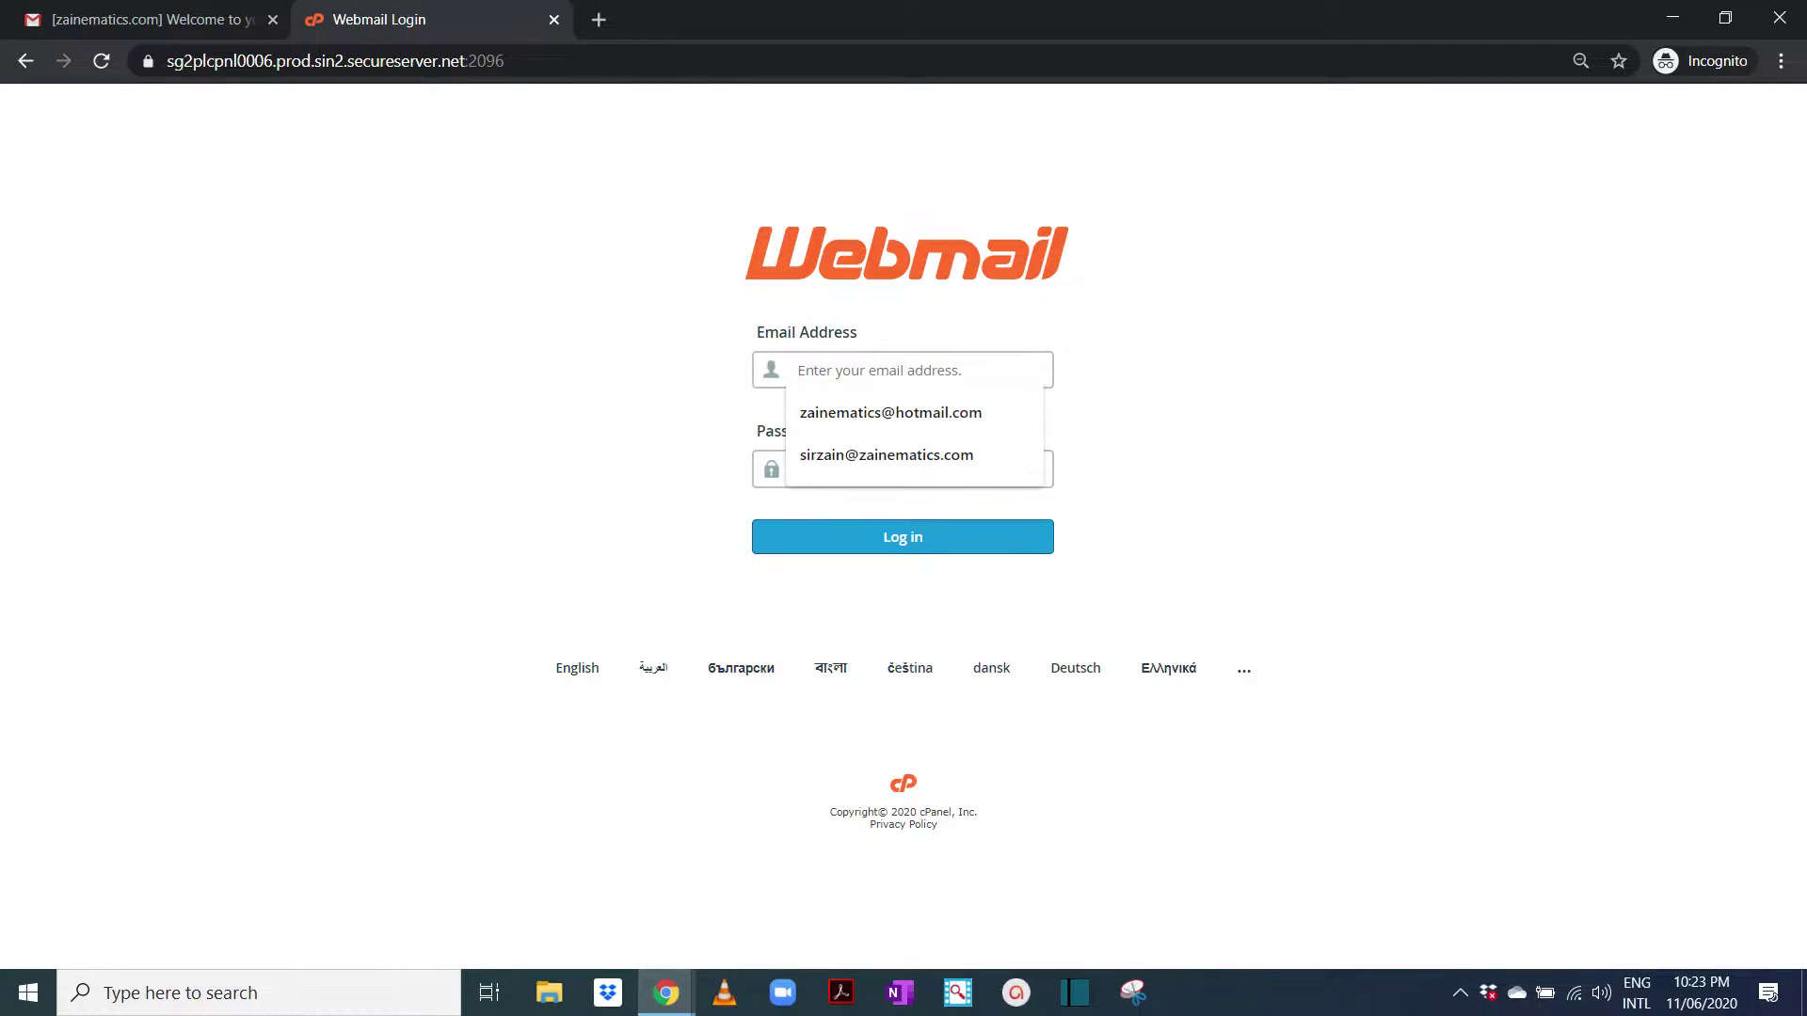
{"action": "key", "text": "Escape"}
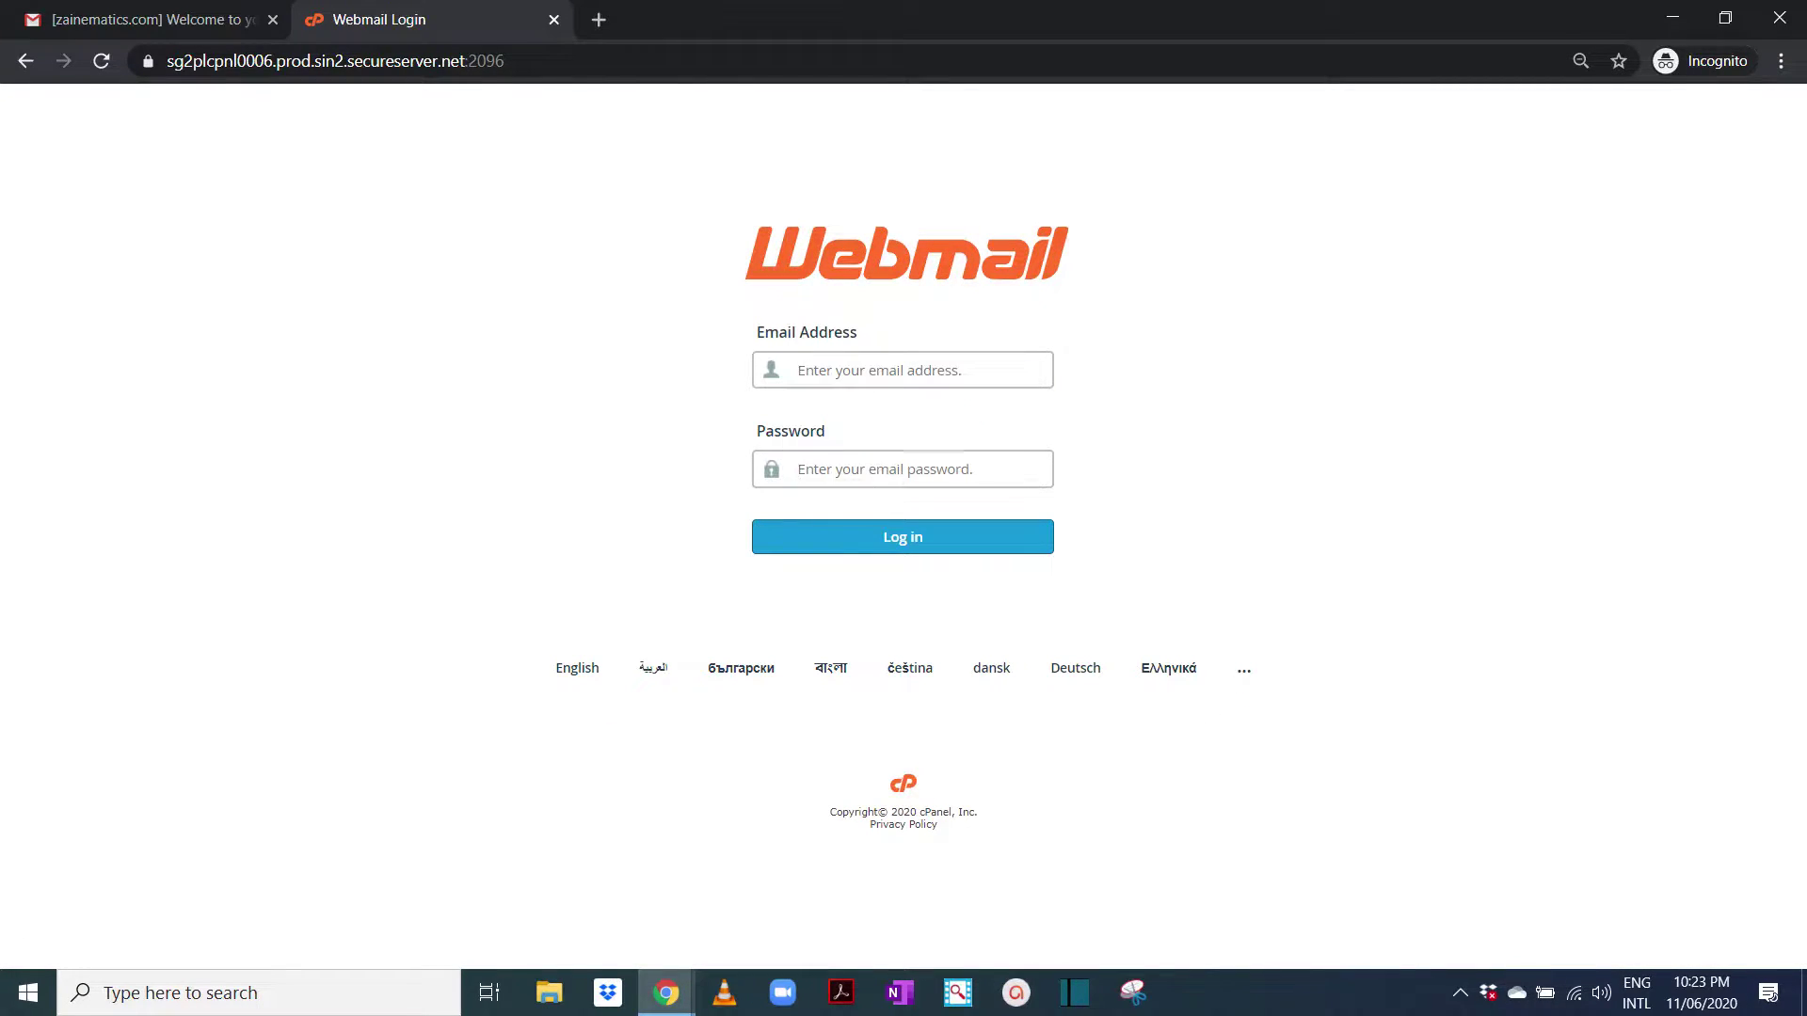
{"action": "key", "text": "Down"}
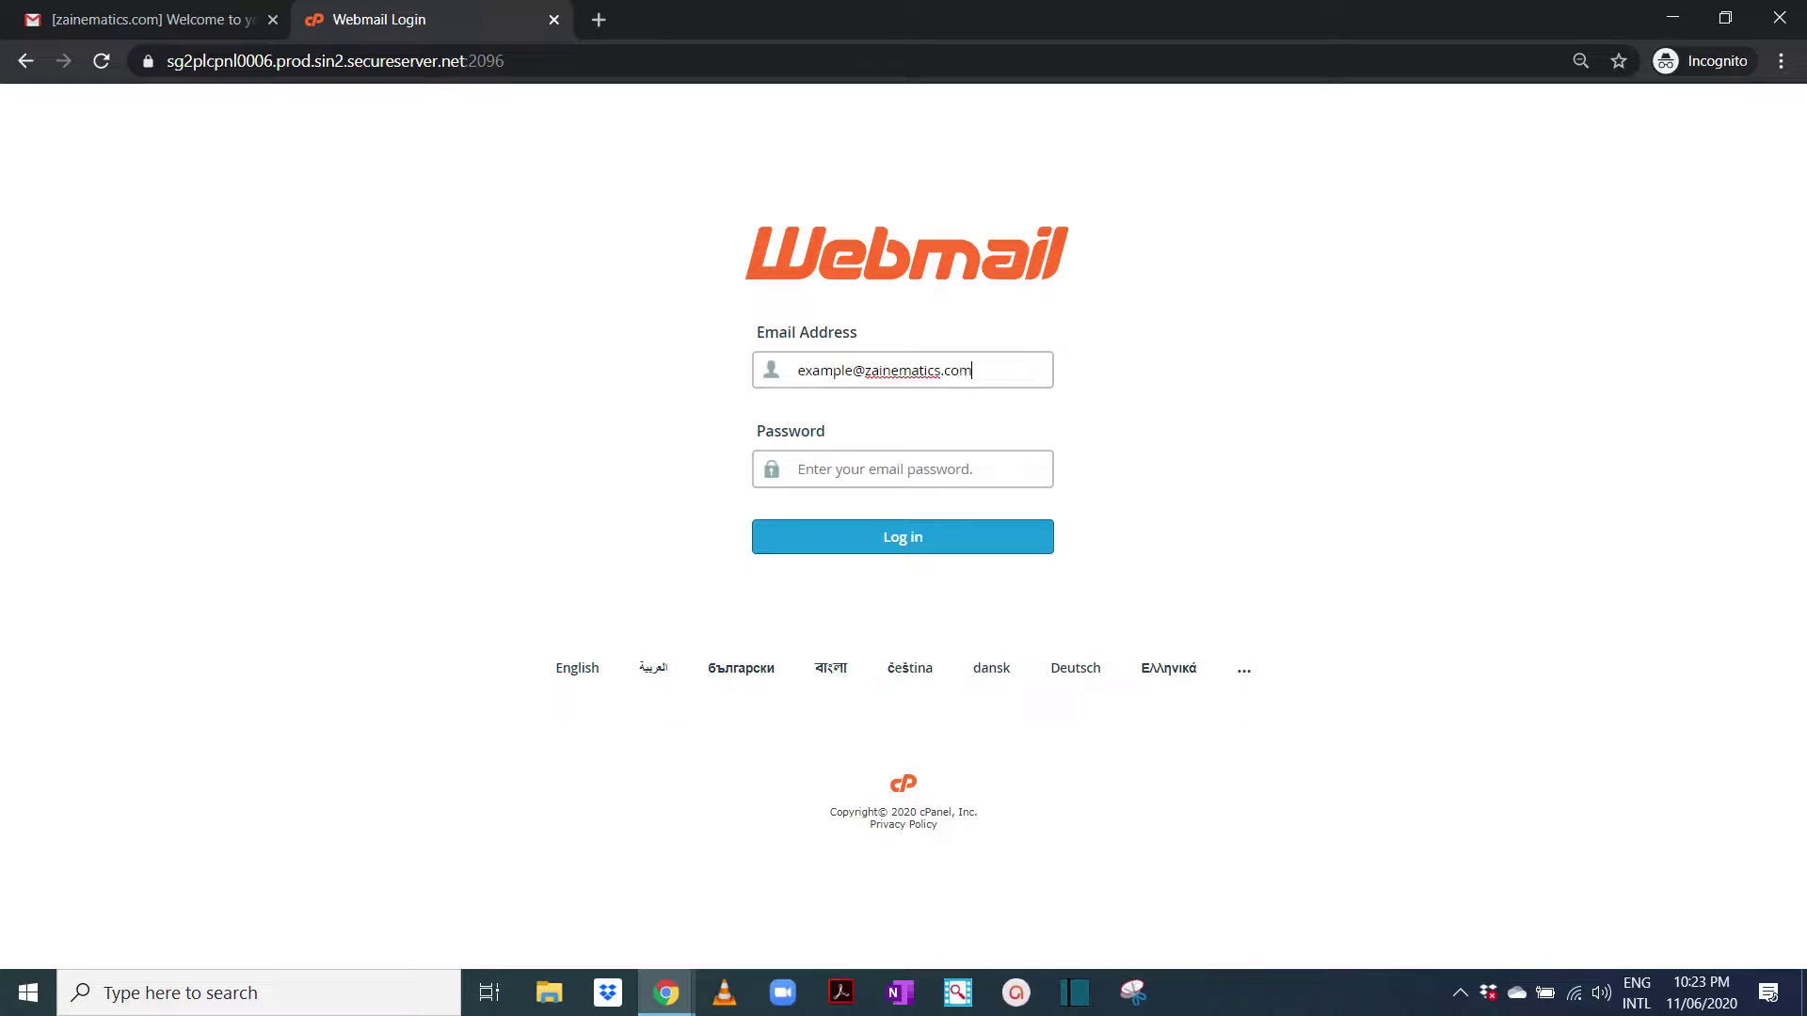
{"action": "key", "text": "Tab"}
{"action": "type", "text": "••••••••"}
{"action": "key", "text": "Return"}
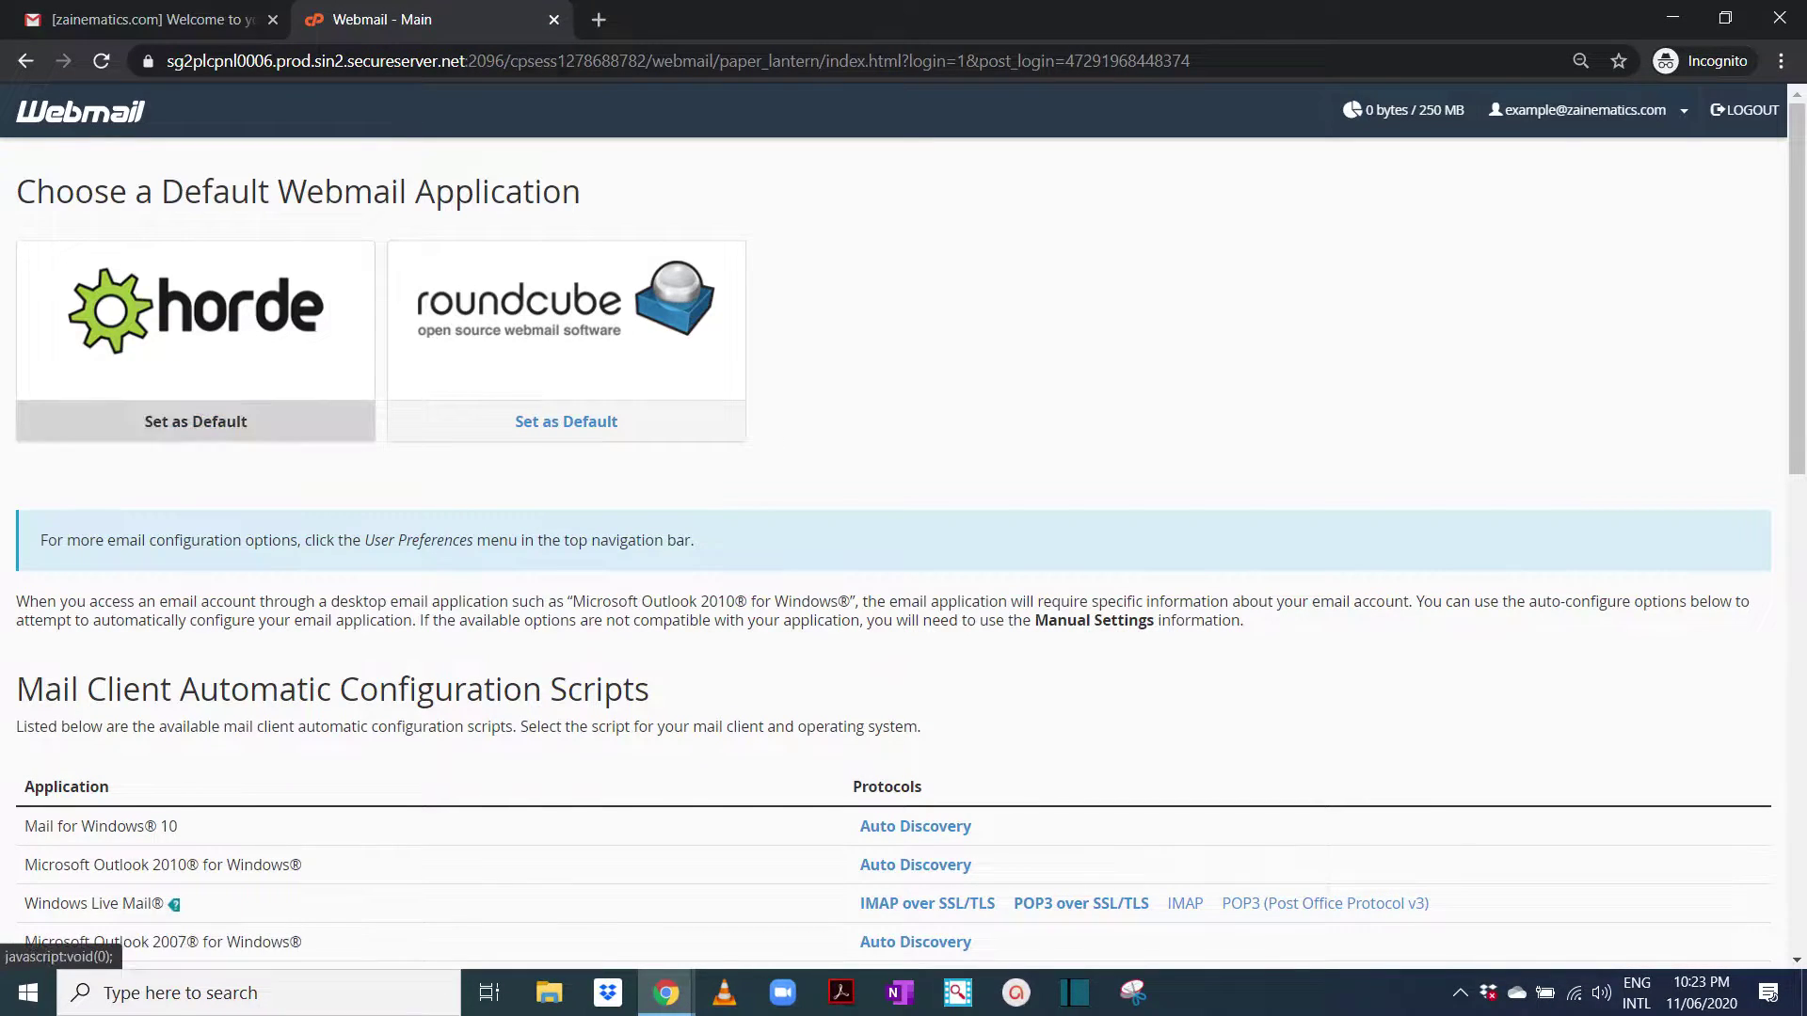
Set Horde as the default webmail application and open its empty inbox
{"action": "left_click", "coordinate": [196, 422]}
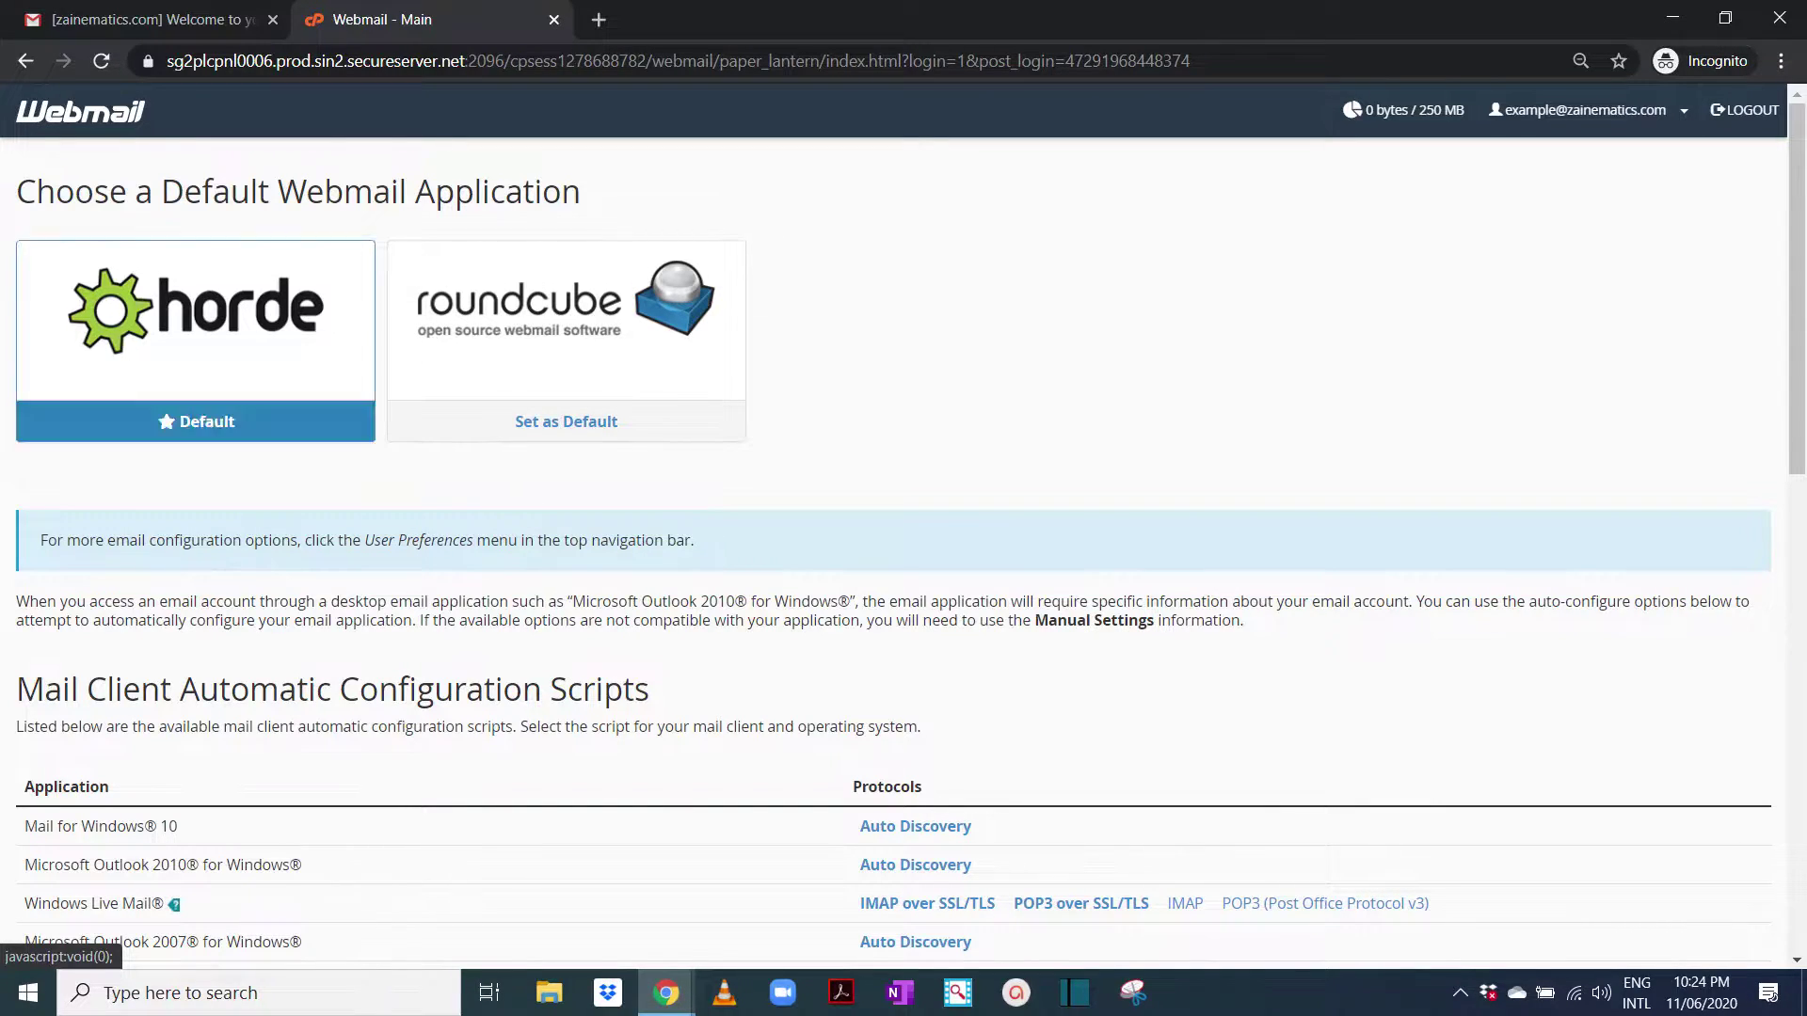
{"action": "left_click", "coordinate": [196, 311]}
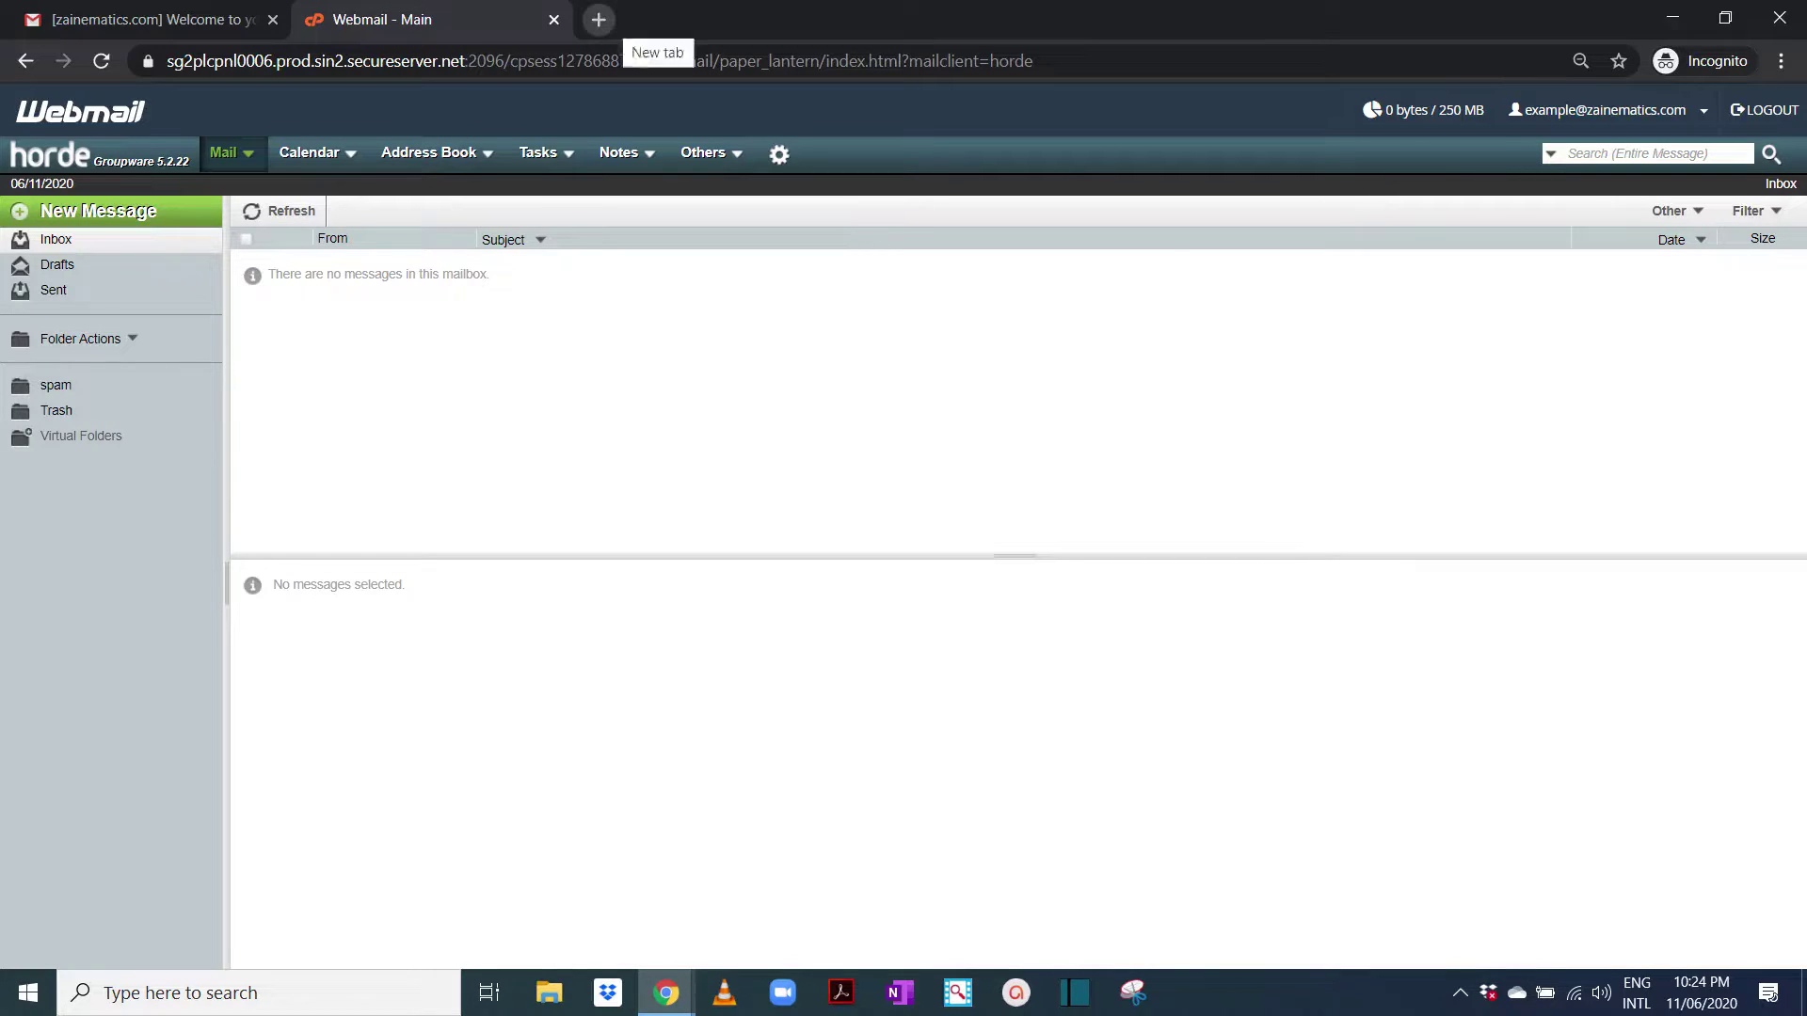
Go to the Zoom website in a new tab and start signing up
{"action": "left_click", "coordinate": [599, 19]}
{"action": "type", "text": "zoom.us"}
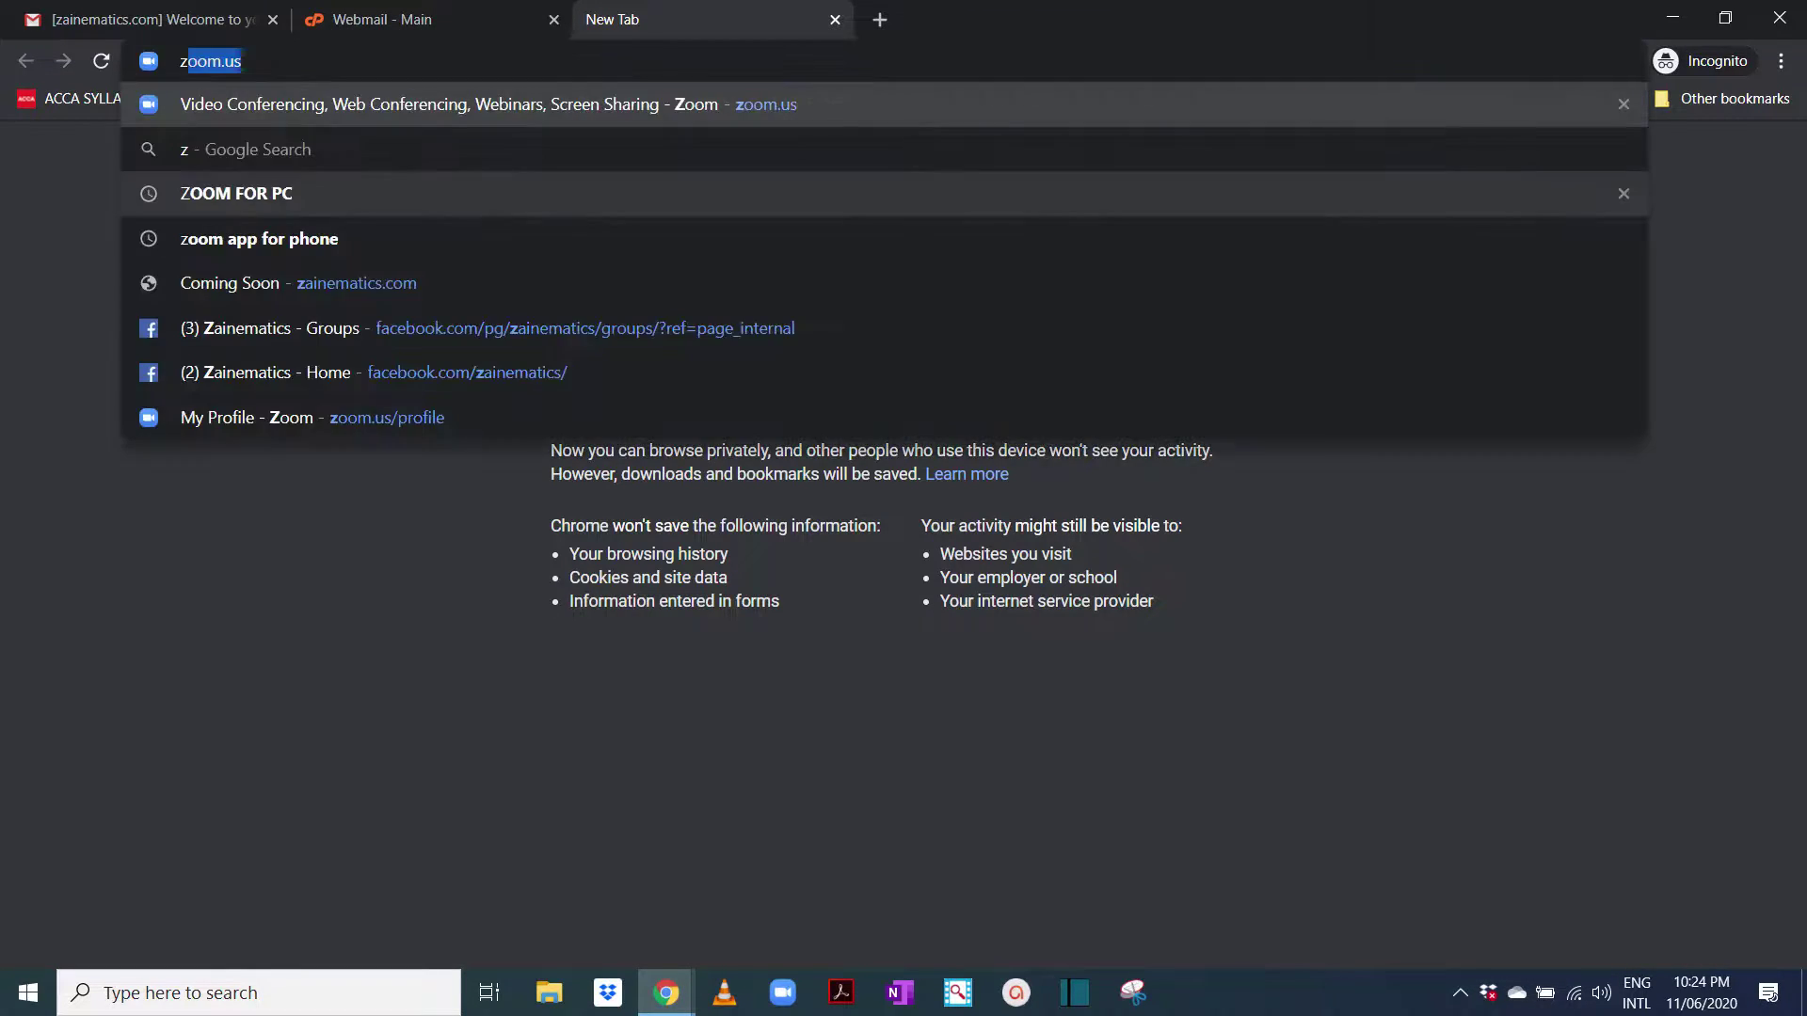
{"action": "key", "text": "Return"}
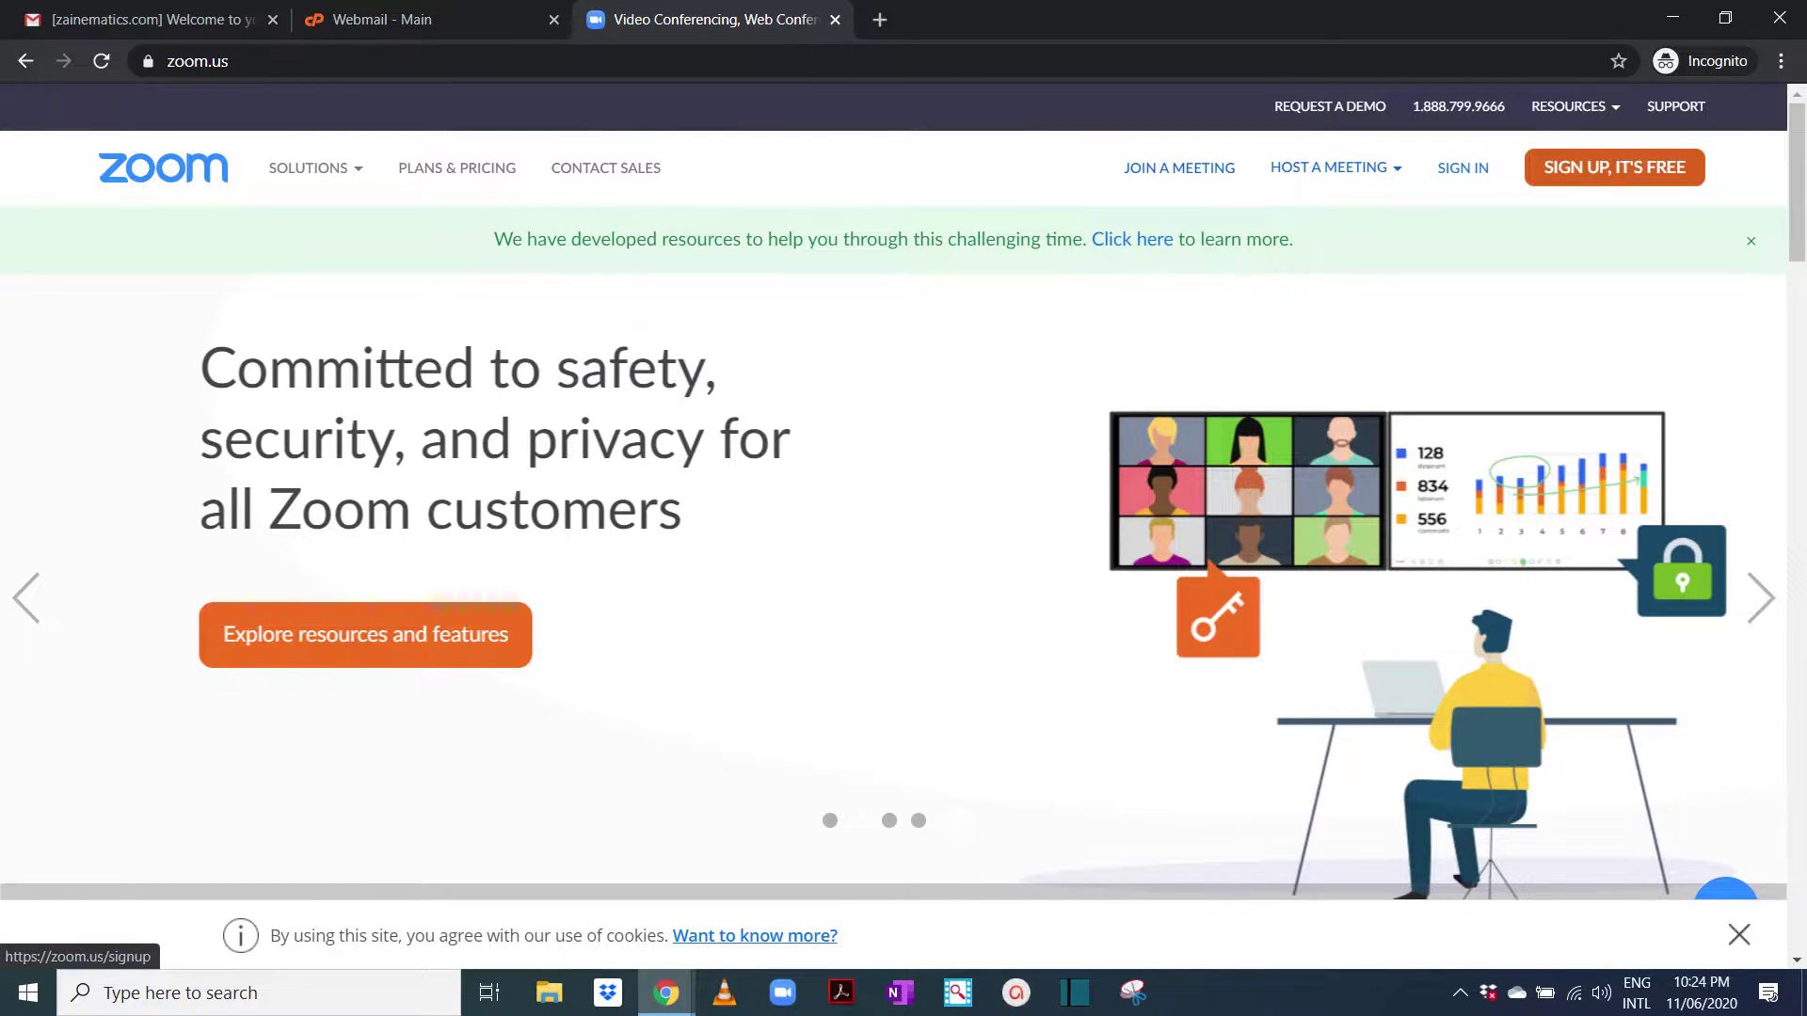
{"action": "left_click", "coordinate": [1614, 166]}
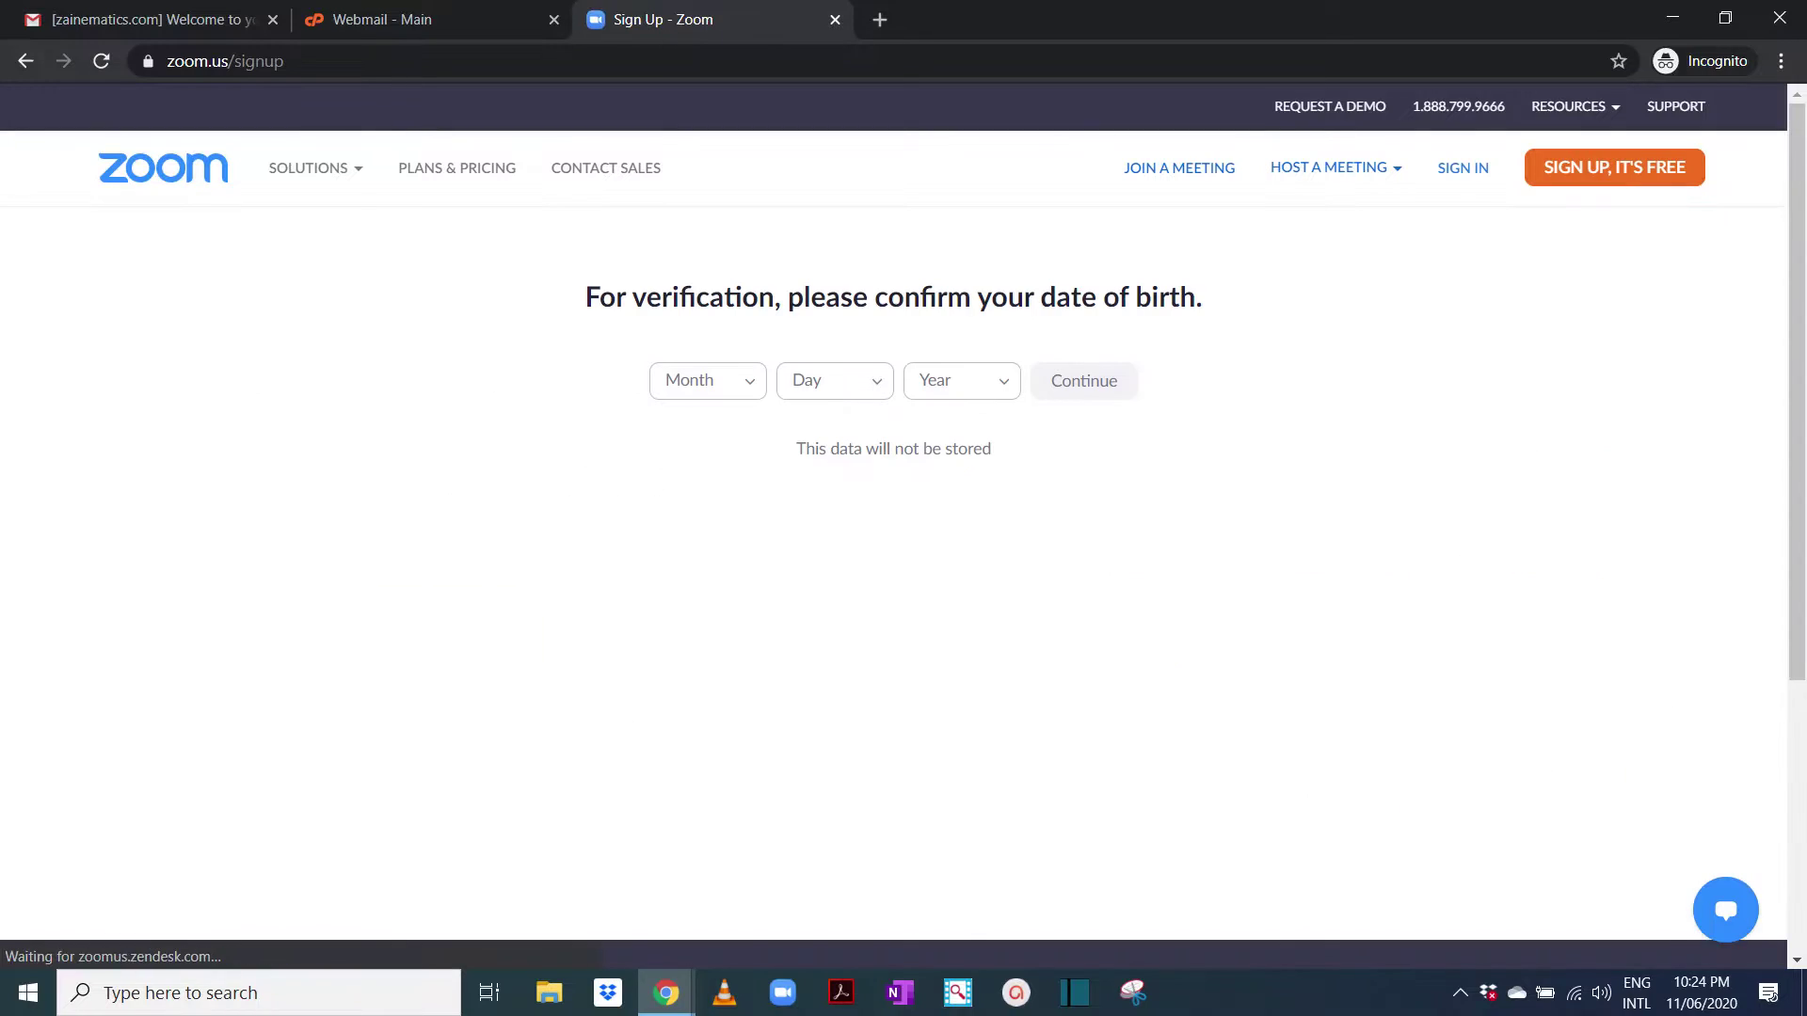
Choose September as the birth month and 18 as the day
{"action": "left_click", "coordinate": [707, 380]}
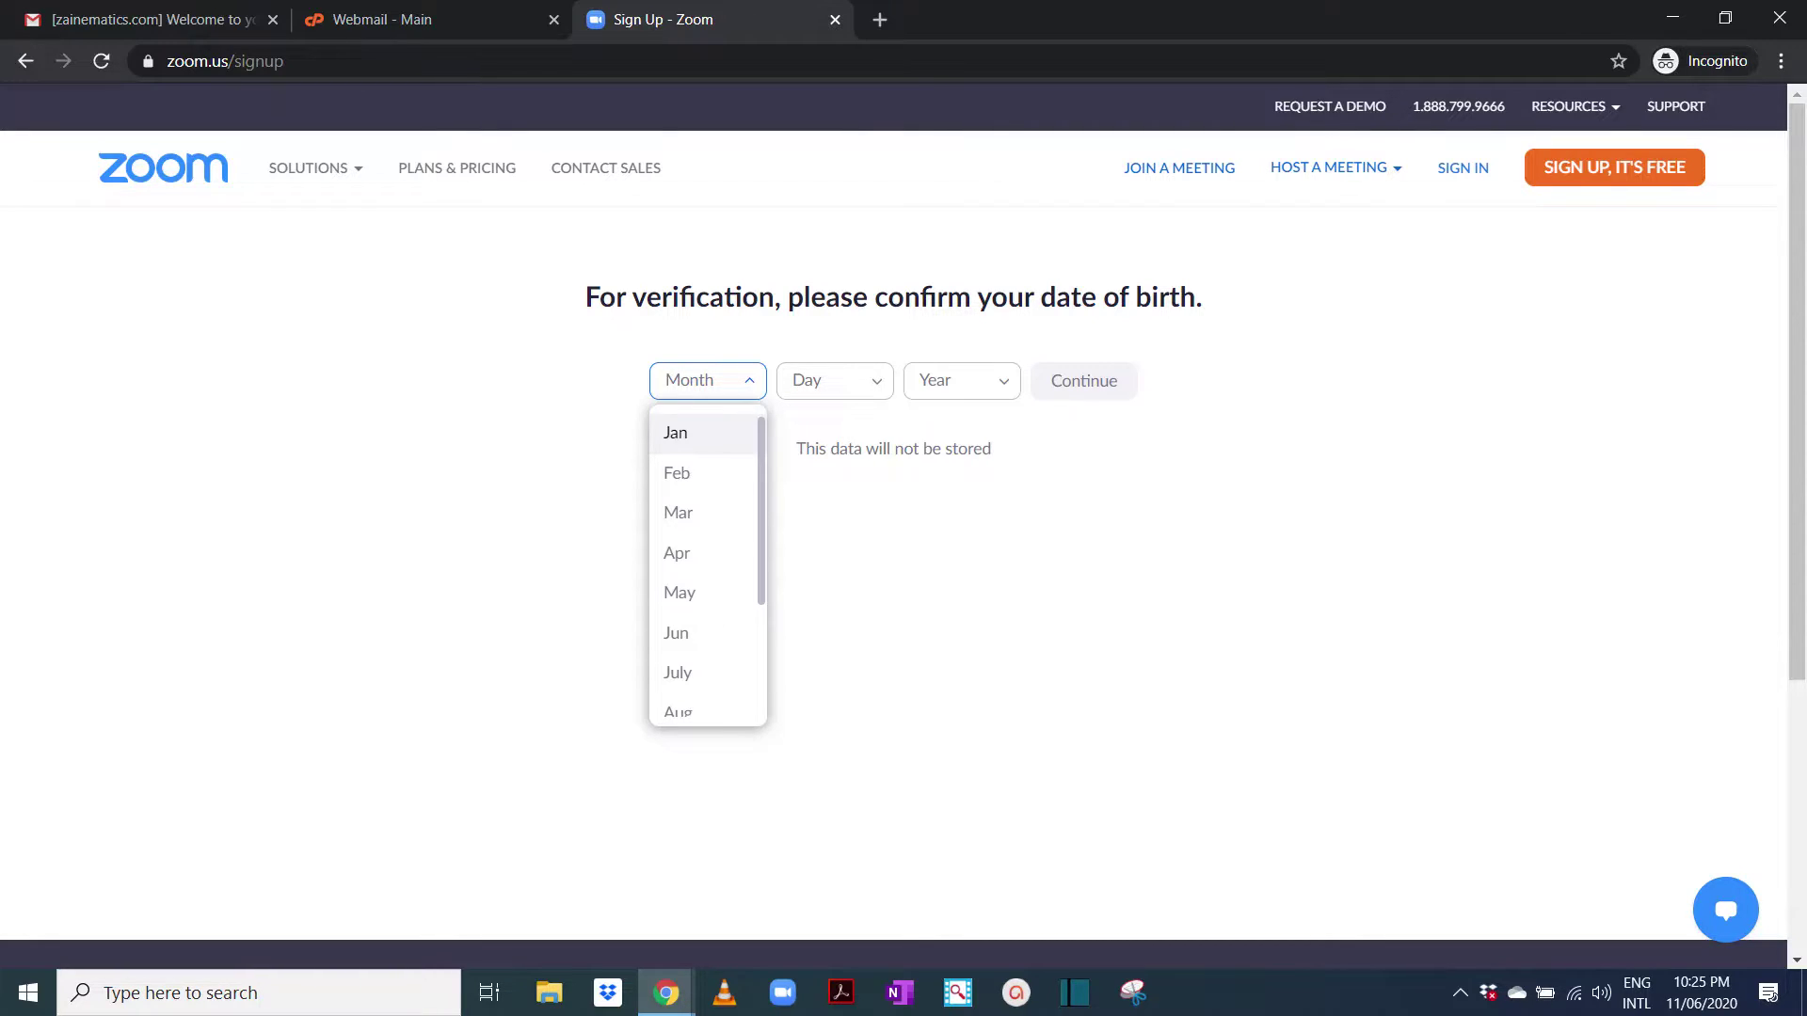
{"action": "key", "text": "Down"}
{"action": "key", "text": "Down"}
{"action": "key", "text": "Down"}
{"action": "key", "text": "Down"}
{"action": "key", "text": "Down"}
{"action": "key", "text": "Down"}
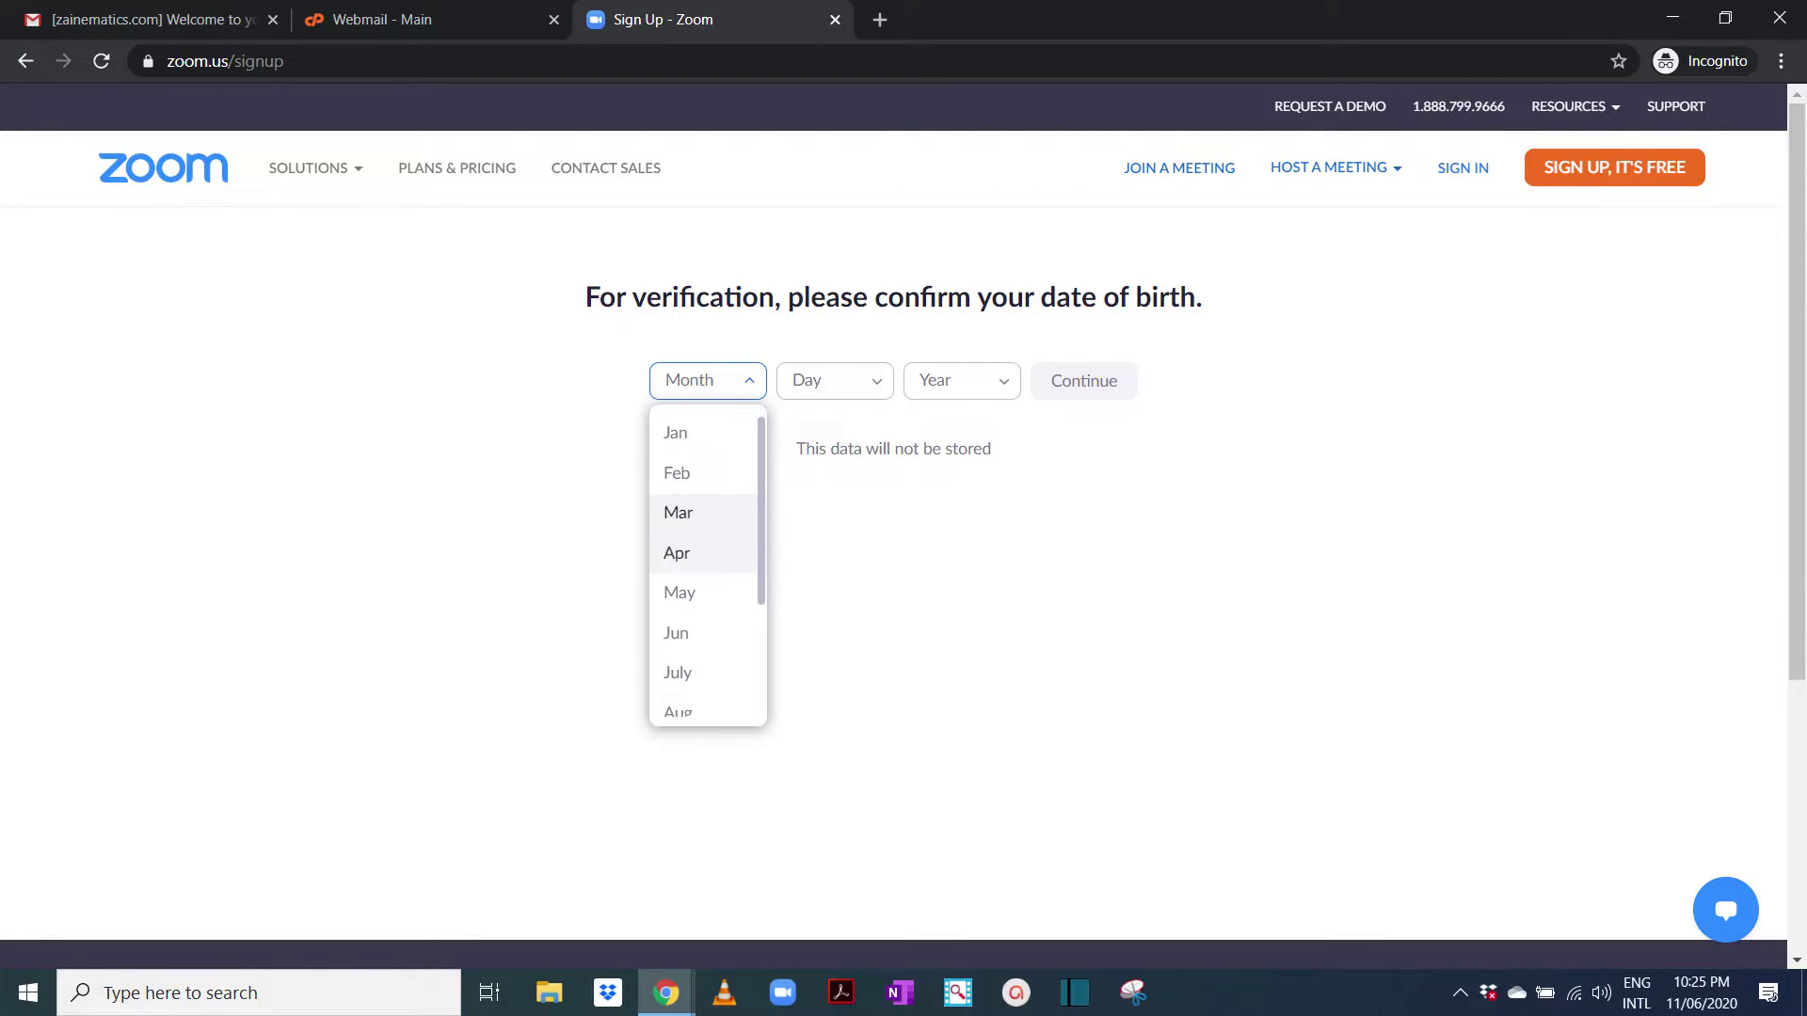
{"action": "key", "text": "Up"}
{"action": "key", "text": "Up"}
{"action": "key", "text": "Up"}
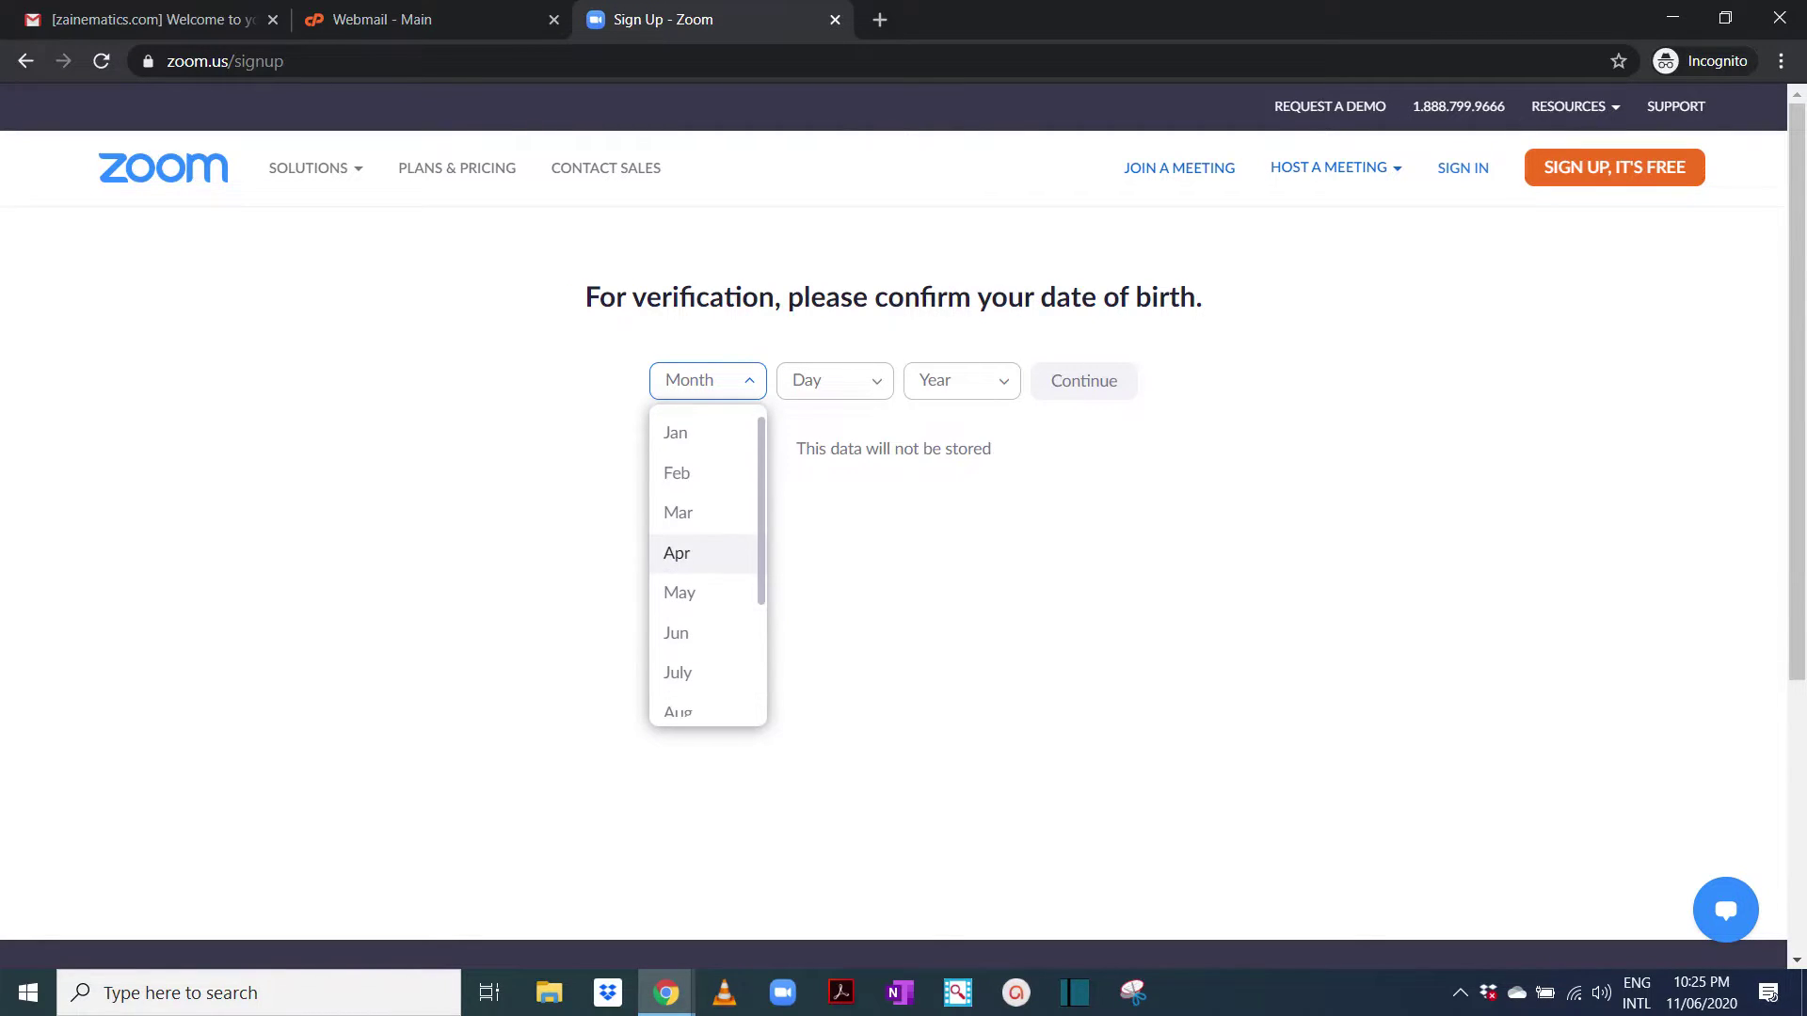
{"action": "key", "text": "Up"}
{"action": "key", "text": "Up"}
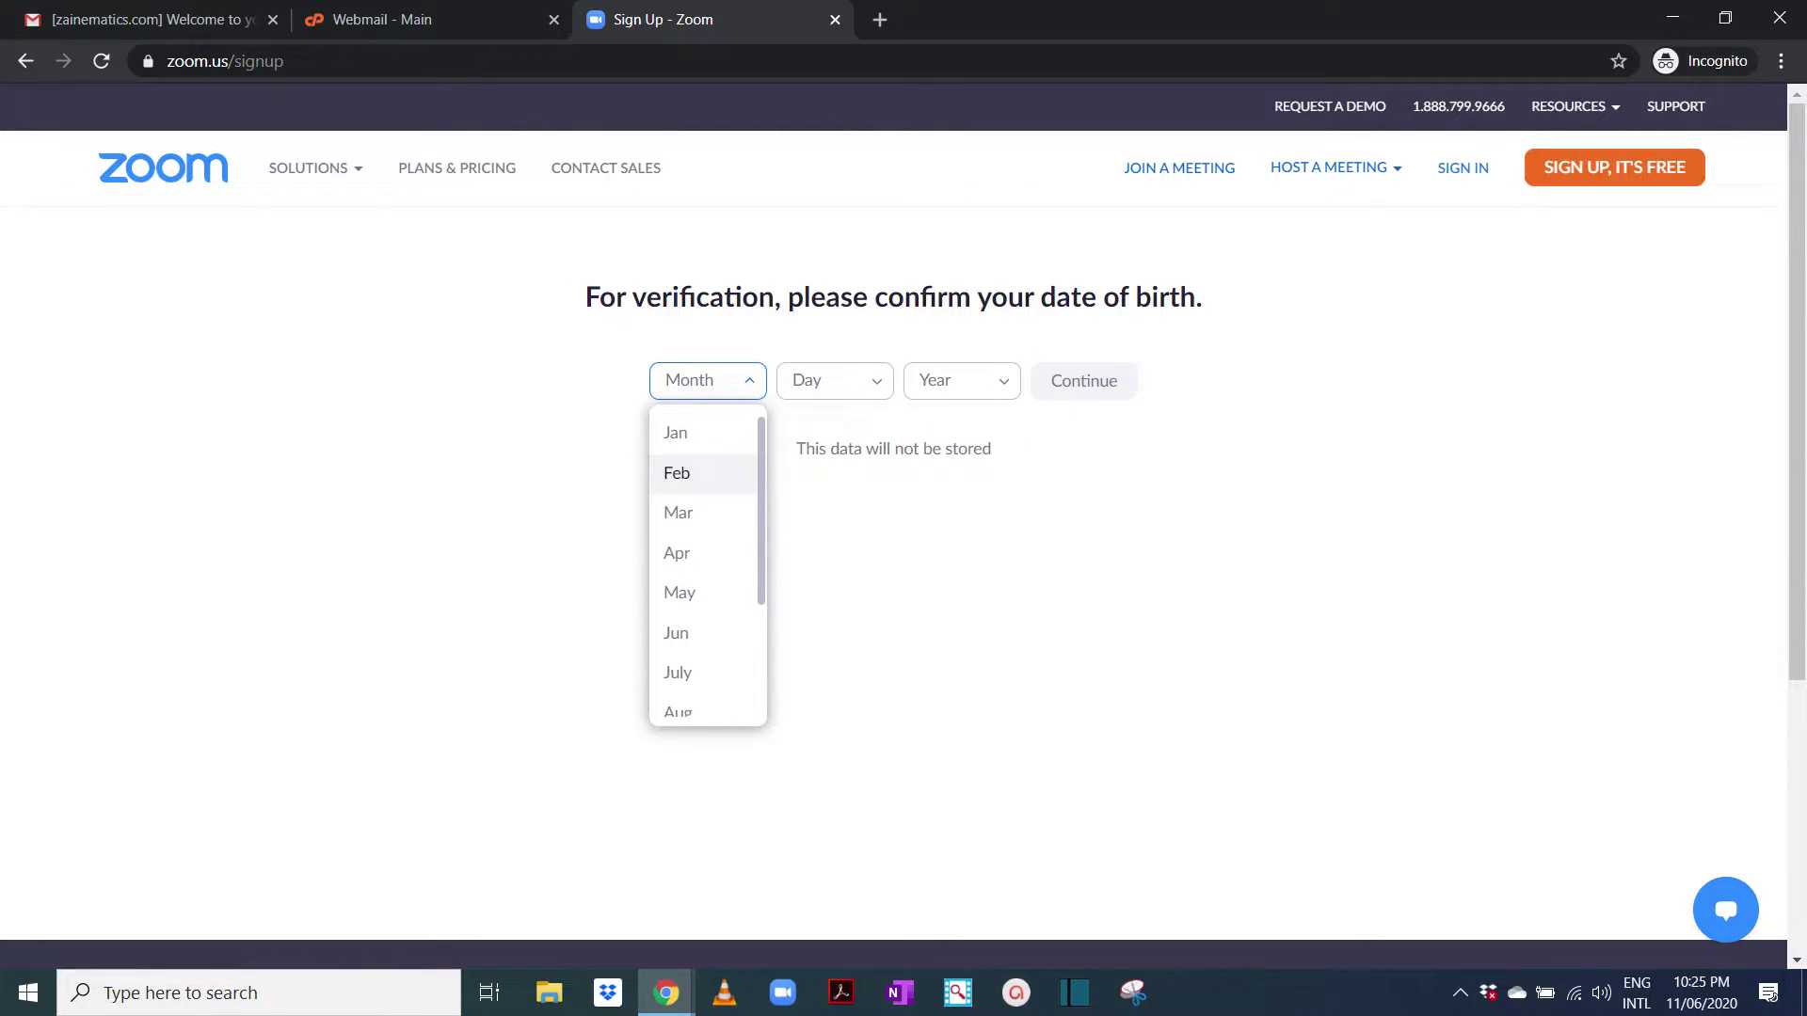
{"action": "key", "text": "Down"}
{"action": "key", "text": "Down"}
{"action": "key", "text": "Down"}
{"action": "key", "text": "Down"}
{"action": "key", "text": "Down"}
{"action": "key", "text": "Down"}
{"action": "key", "text": "Down"}
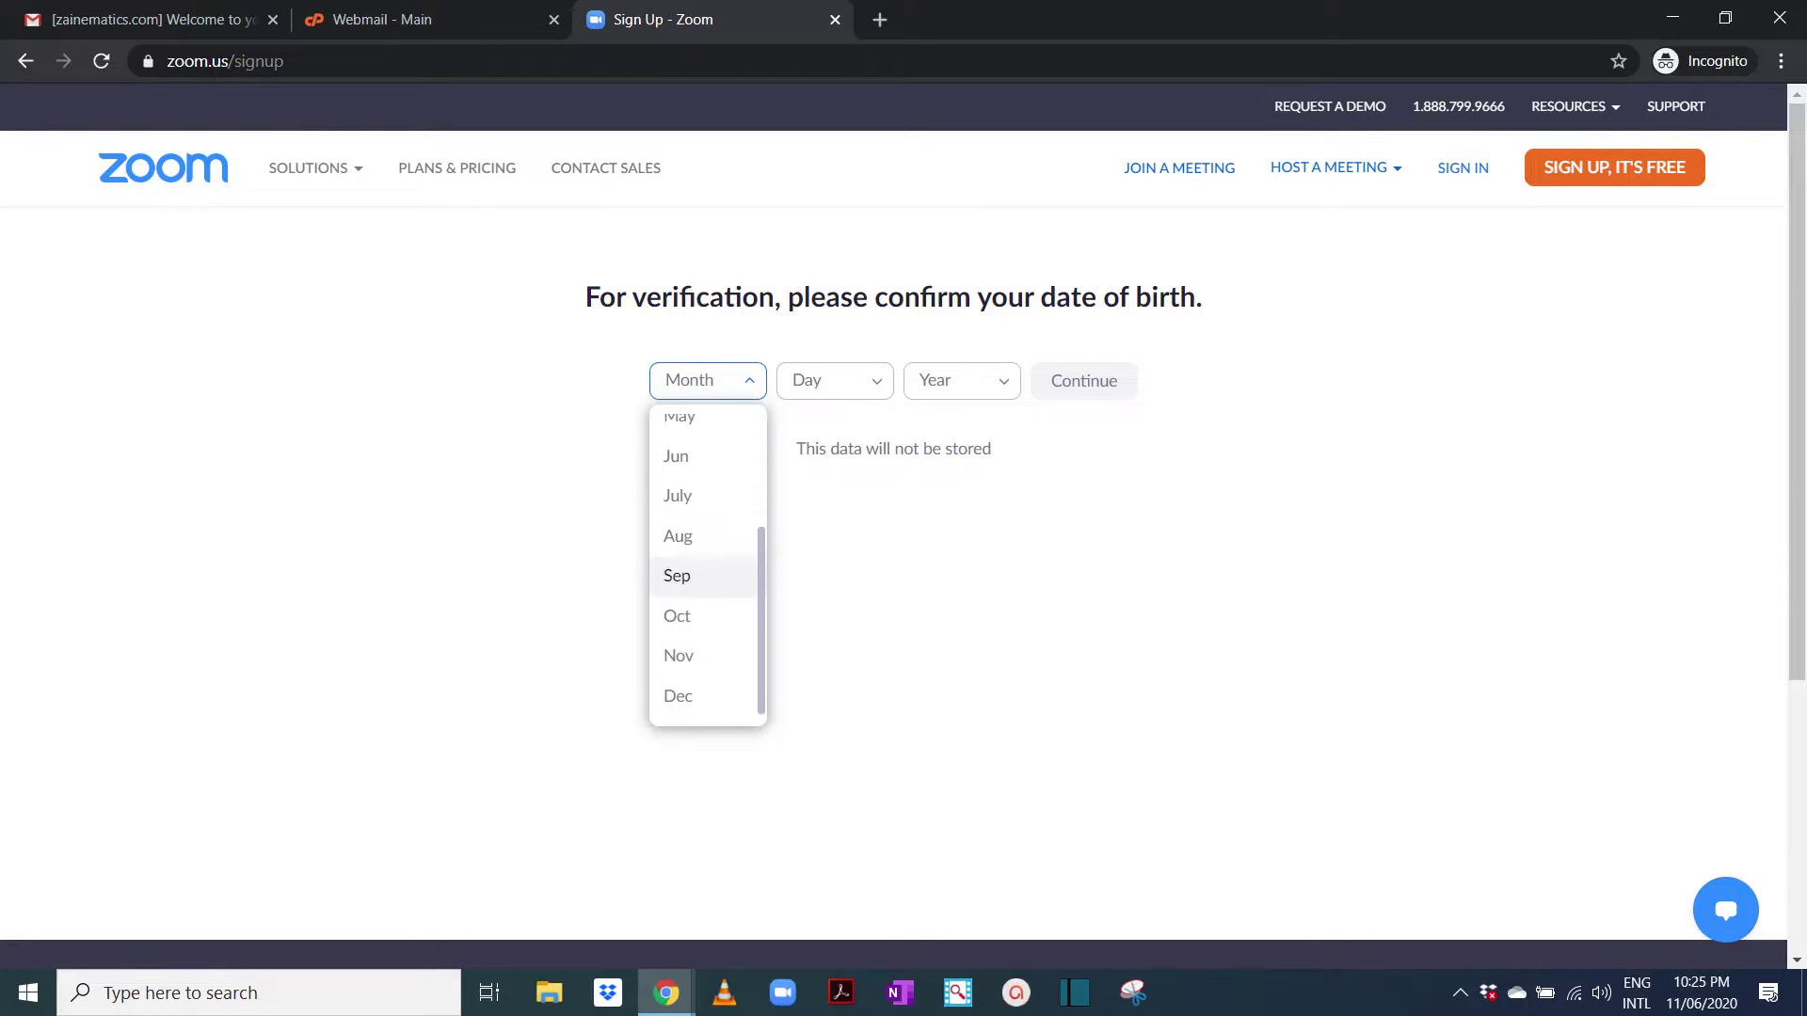
{"action": "key", "text": "Return"}
{"action": "key", "text": "Tab"}
{"action": "key", "text": "Down"}
{"action": "key", "text": "Down"}
{"action": "key", "text": "Down"}
{"action": "key", "text": "Down"}
{"action": "key", "text": "Down"}
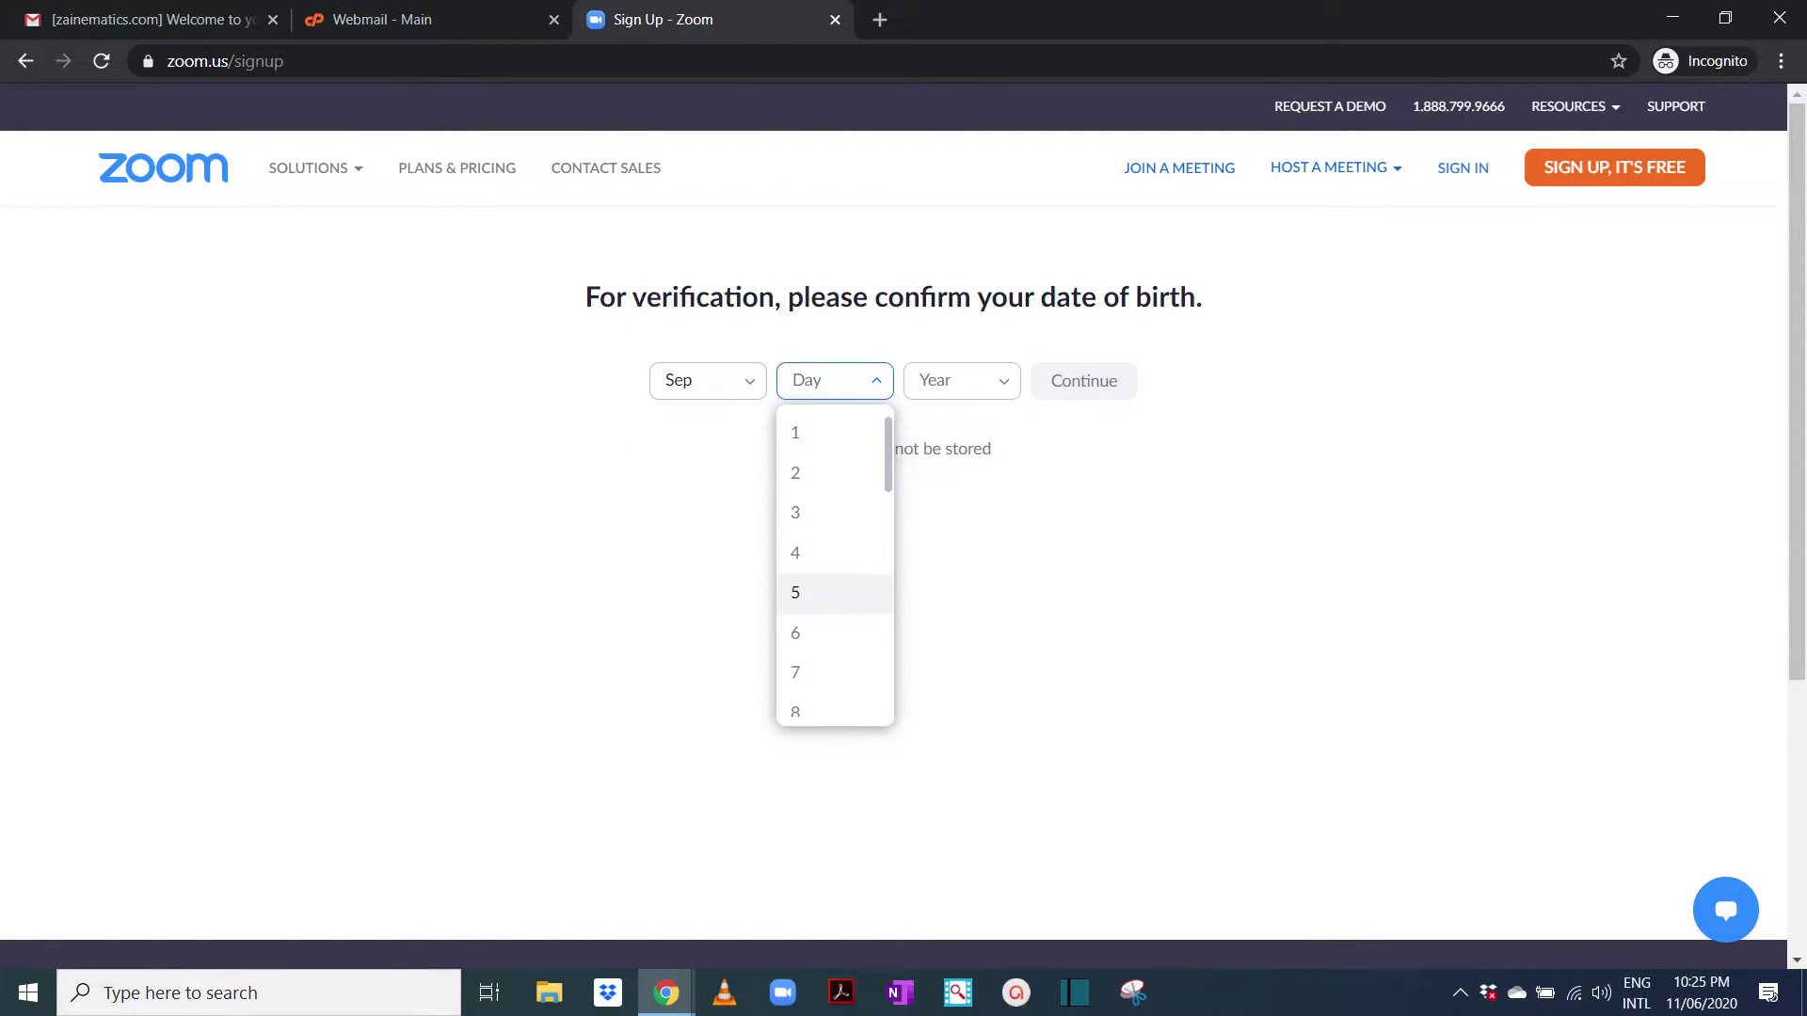
{"action": "key", "text": "Down"}
{"action": "key", "text": "Down"}
{"action": "key", "text": "Down"}
{"action": "key", "text": "Down"}
{"action": "key", "text": "Down"}
{"action": "key", "text": "Down"}
{"action": "key", "text": "Down"}
{"action": "key", "text": "Up"}
{"action": "scroll", "coordinate": [835, 565], "scroll_direction": "down", "scroll_amount": 3}
{"action": "key", "text": "Down"}
{"action": "key", "text": "Down"}
{"action": "key", "text": "Down"}
{"action": "key", "text": "Down"}
{"action": "key", "text": "Down"}
{"action": "key", "text": "Down"}
{"action": "key", "text": "Down"}
{"action": "key", "text": "Return"}
Choose 1990 as the birth year and submit the date of birth
{"action": "key", "text": "Tab"}
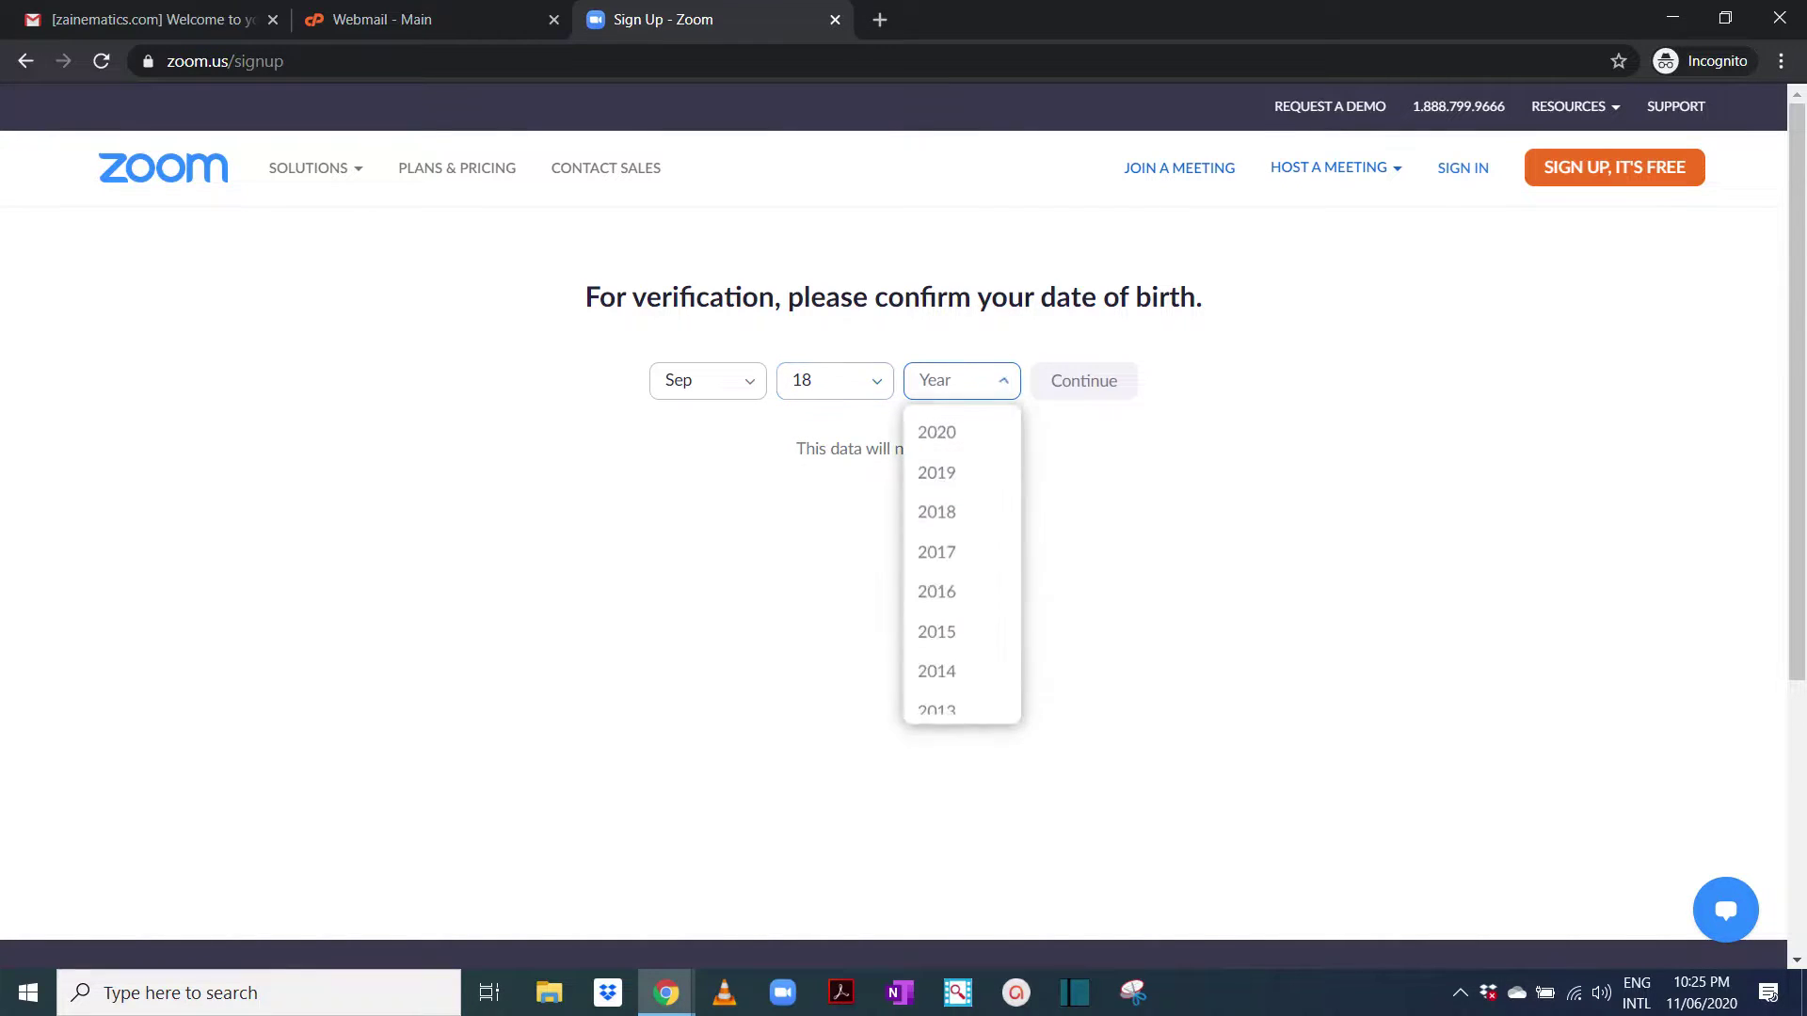
{"action": "key", "text": "Down"}
{"action": "key", "text": "Down"}
{"action": "key", "text": "Down"}
{"action": "scroll", "coordinate": [961, 564], "scroll_direction": "down", "scroll_amount": 12}
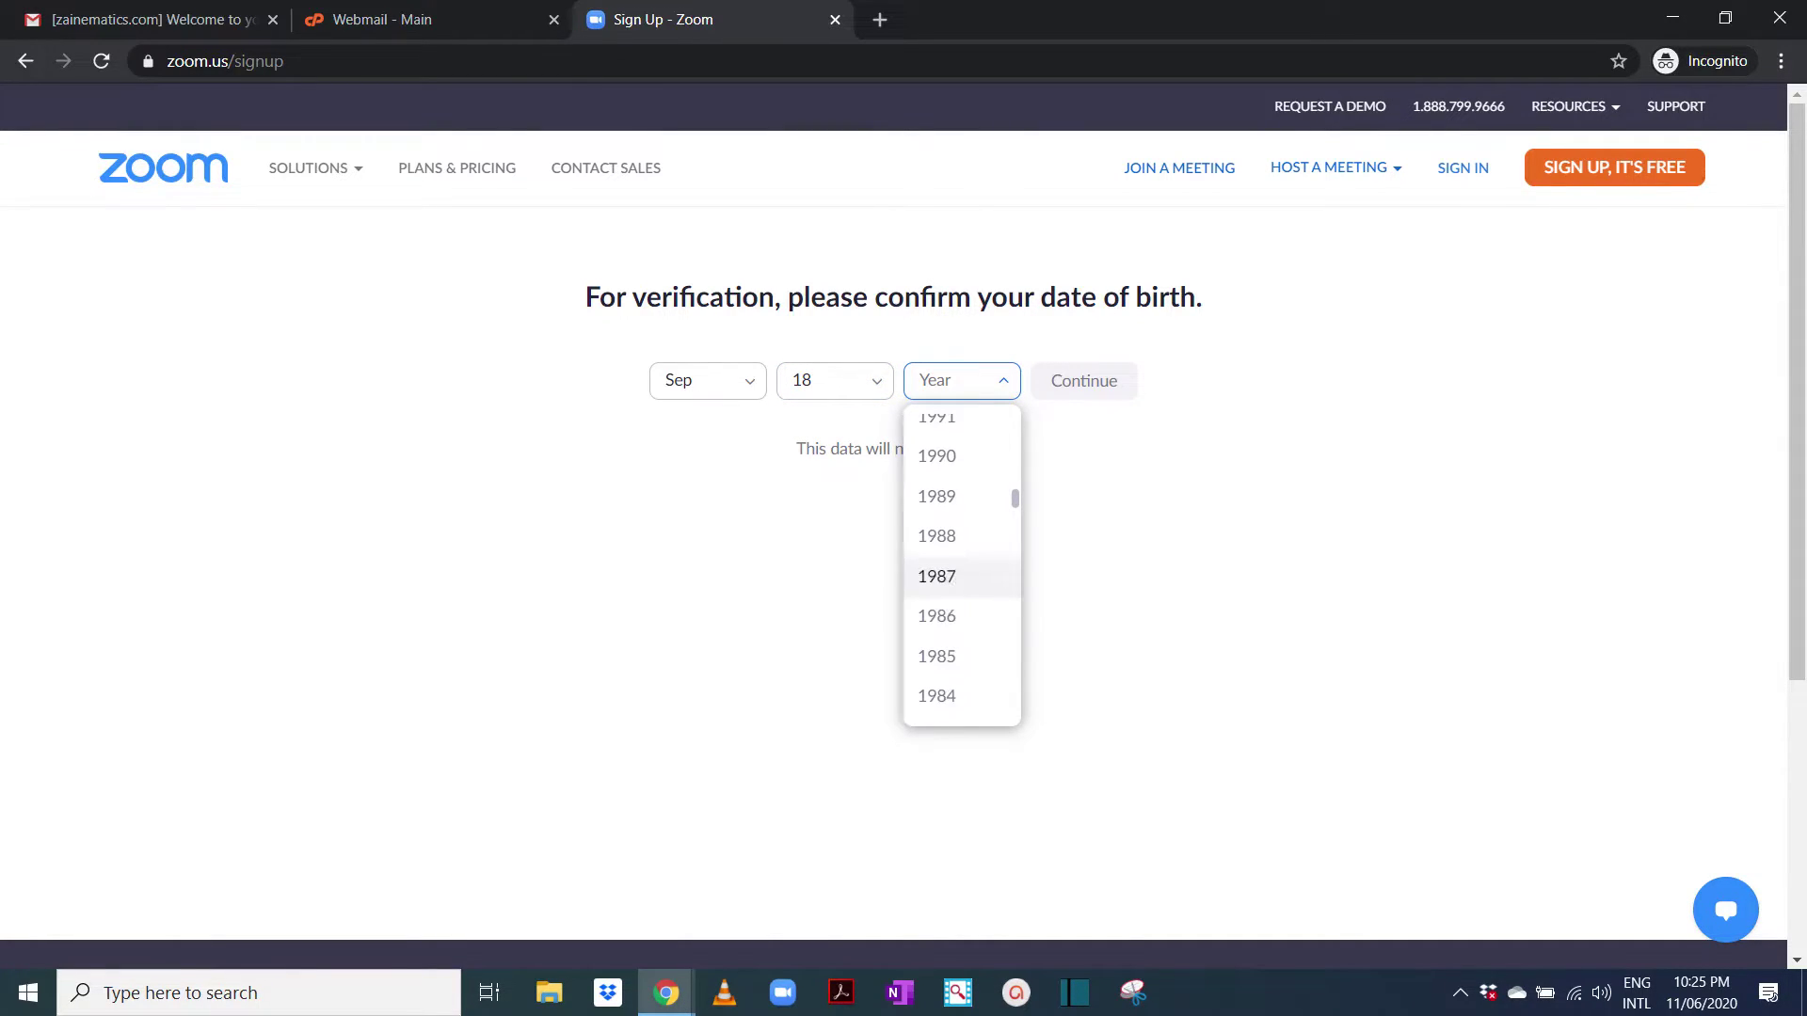
{"action": "key", "text": "Up"}
{"action": "key", "text": "Up"}
{"action": "key", "text": "Up"}
{"action": "key", "text": "Return"}
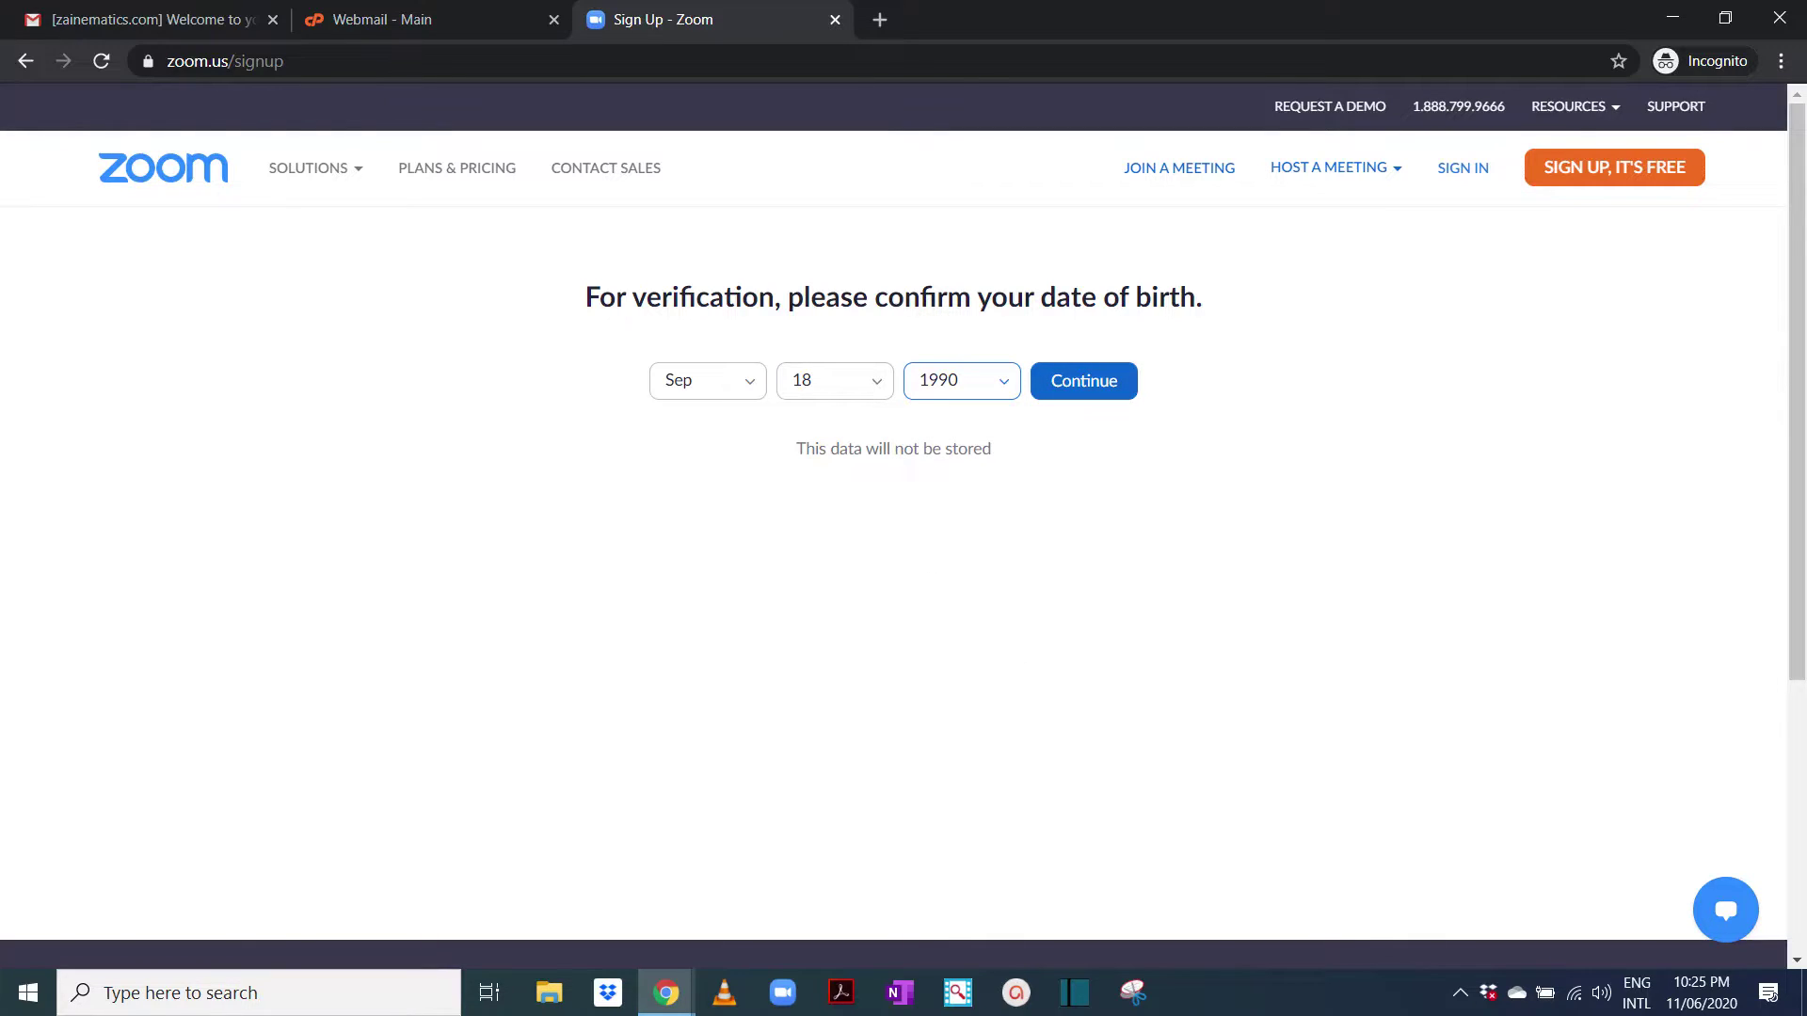
{"action": "key", "text": "Tab"}
{"action": "key", "text": "Return"}
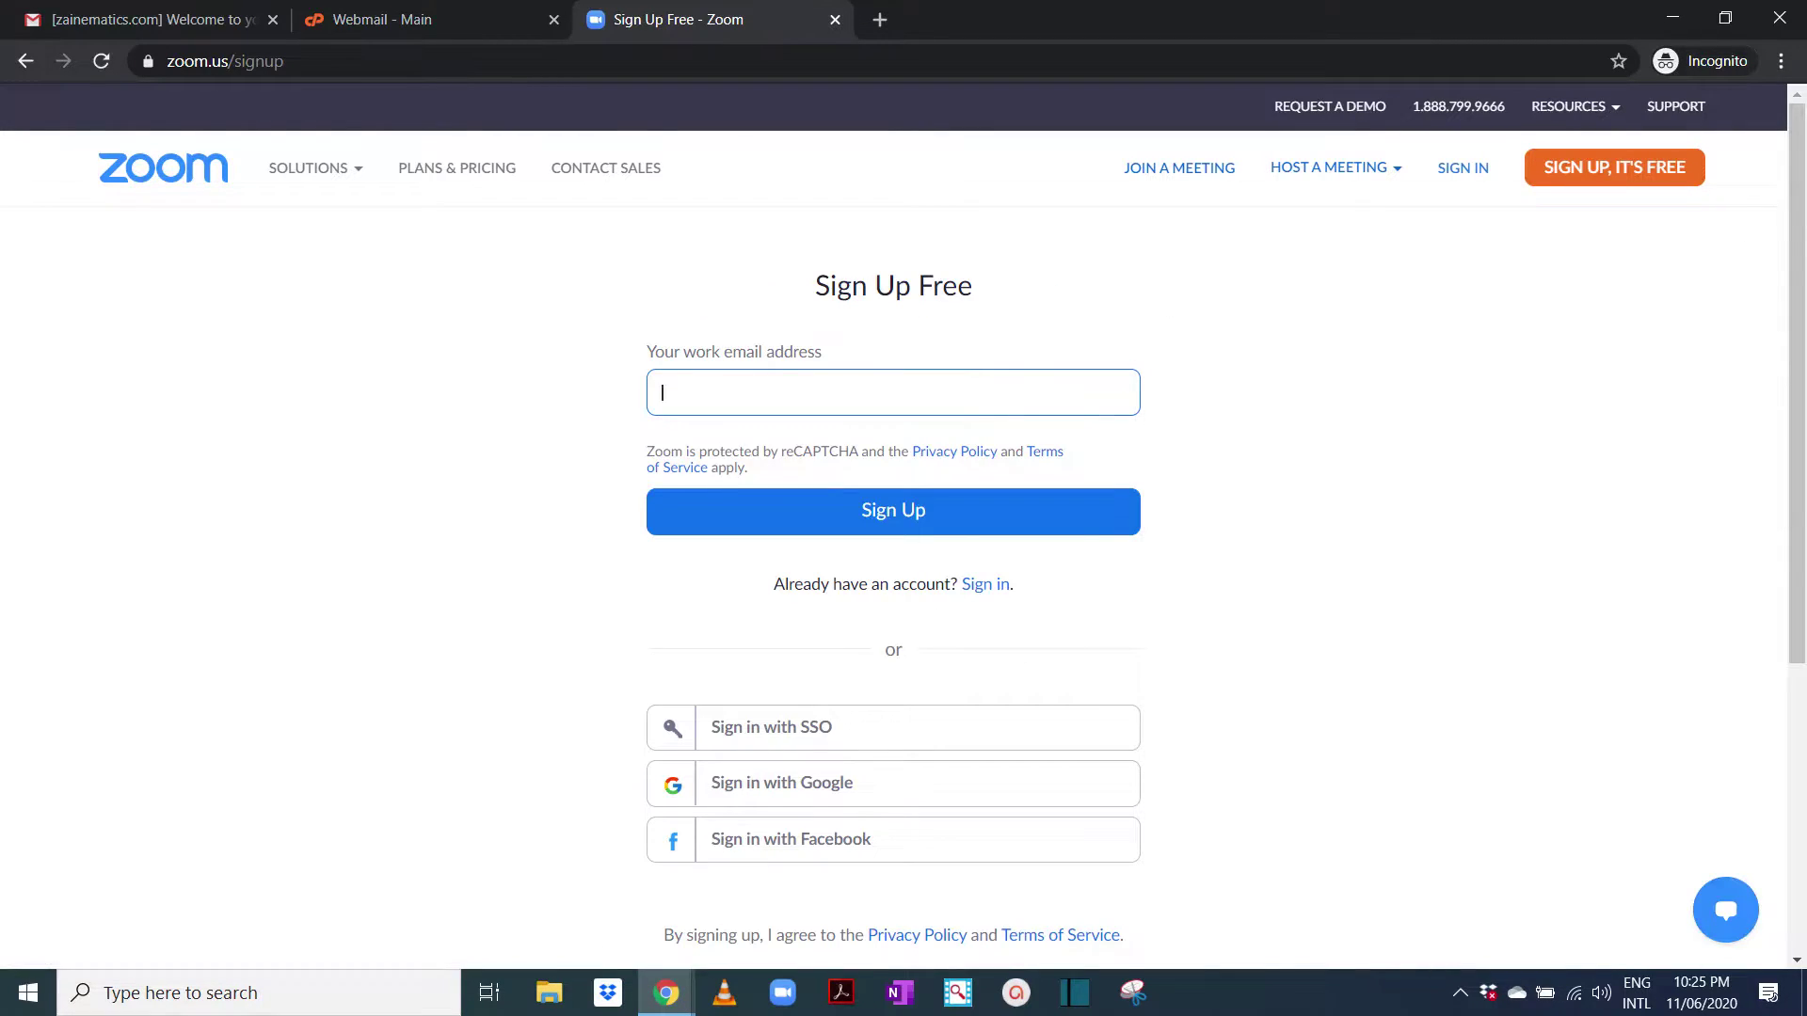
Sign up for Zoom with the new account's zainematics.com work email address
{"action": "key", "text": "Down"}
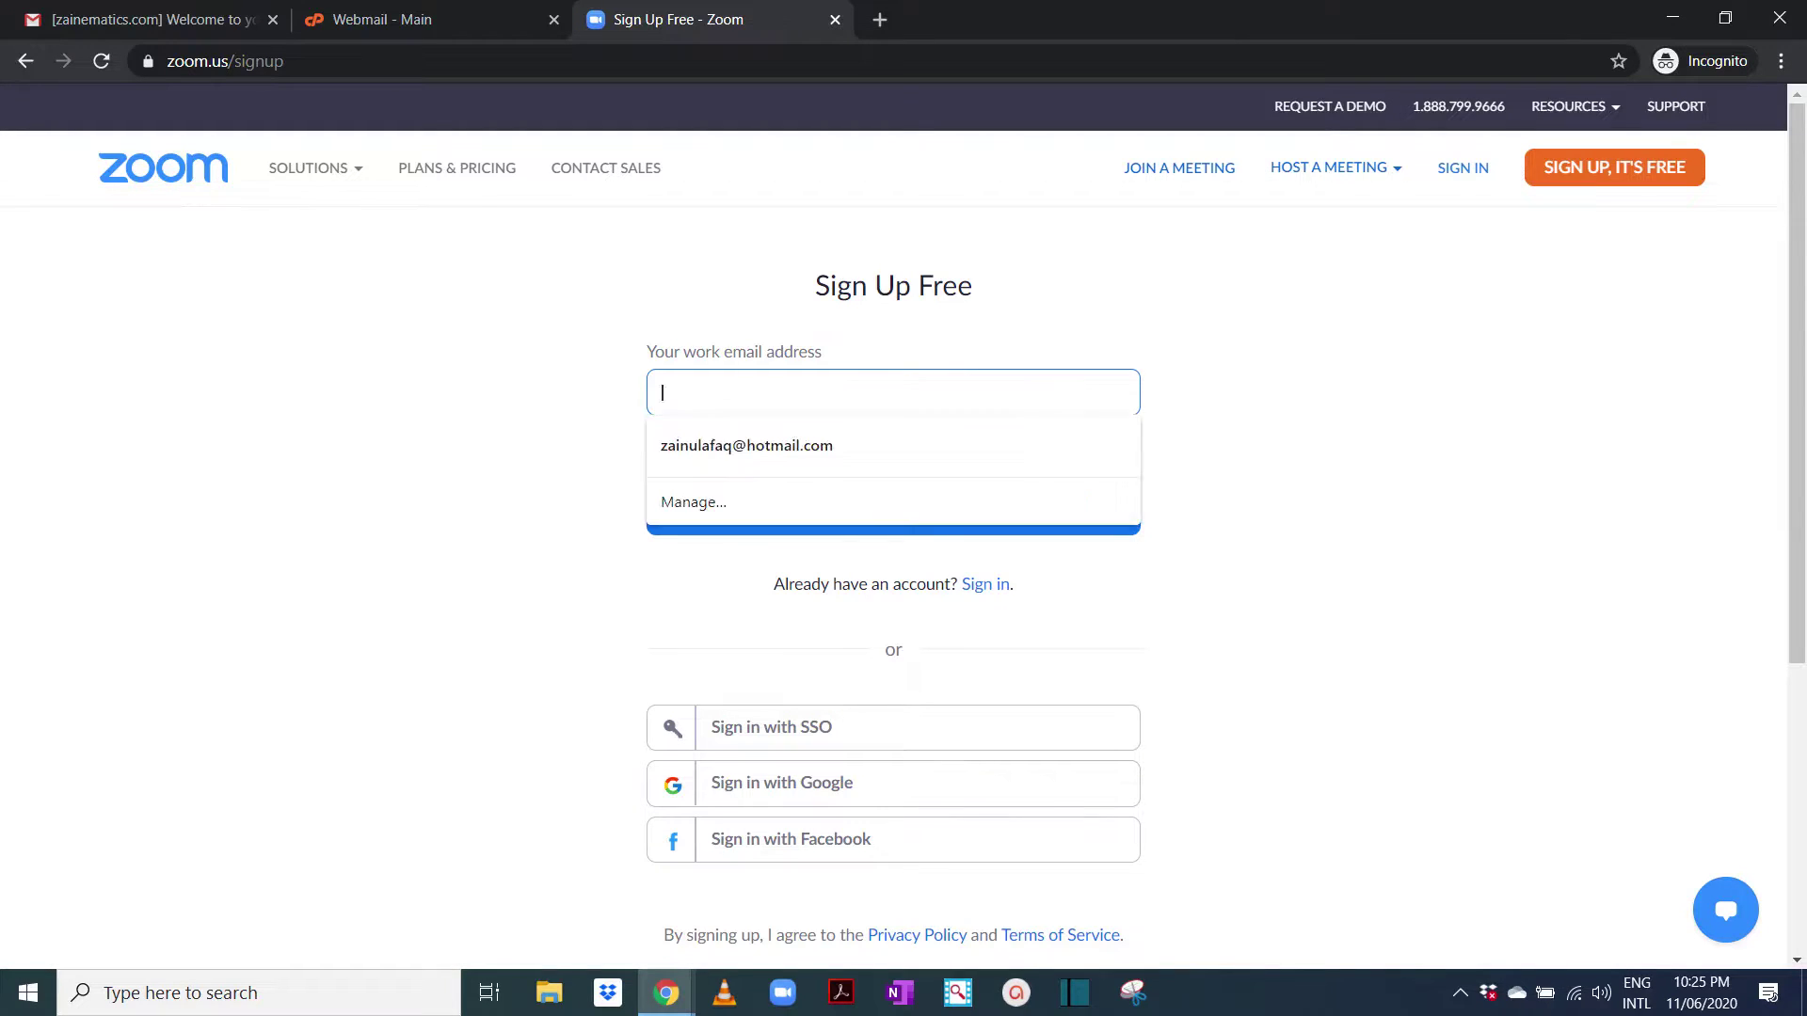
{"action": "key", "text": "Escape"}
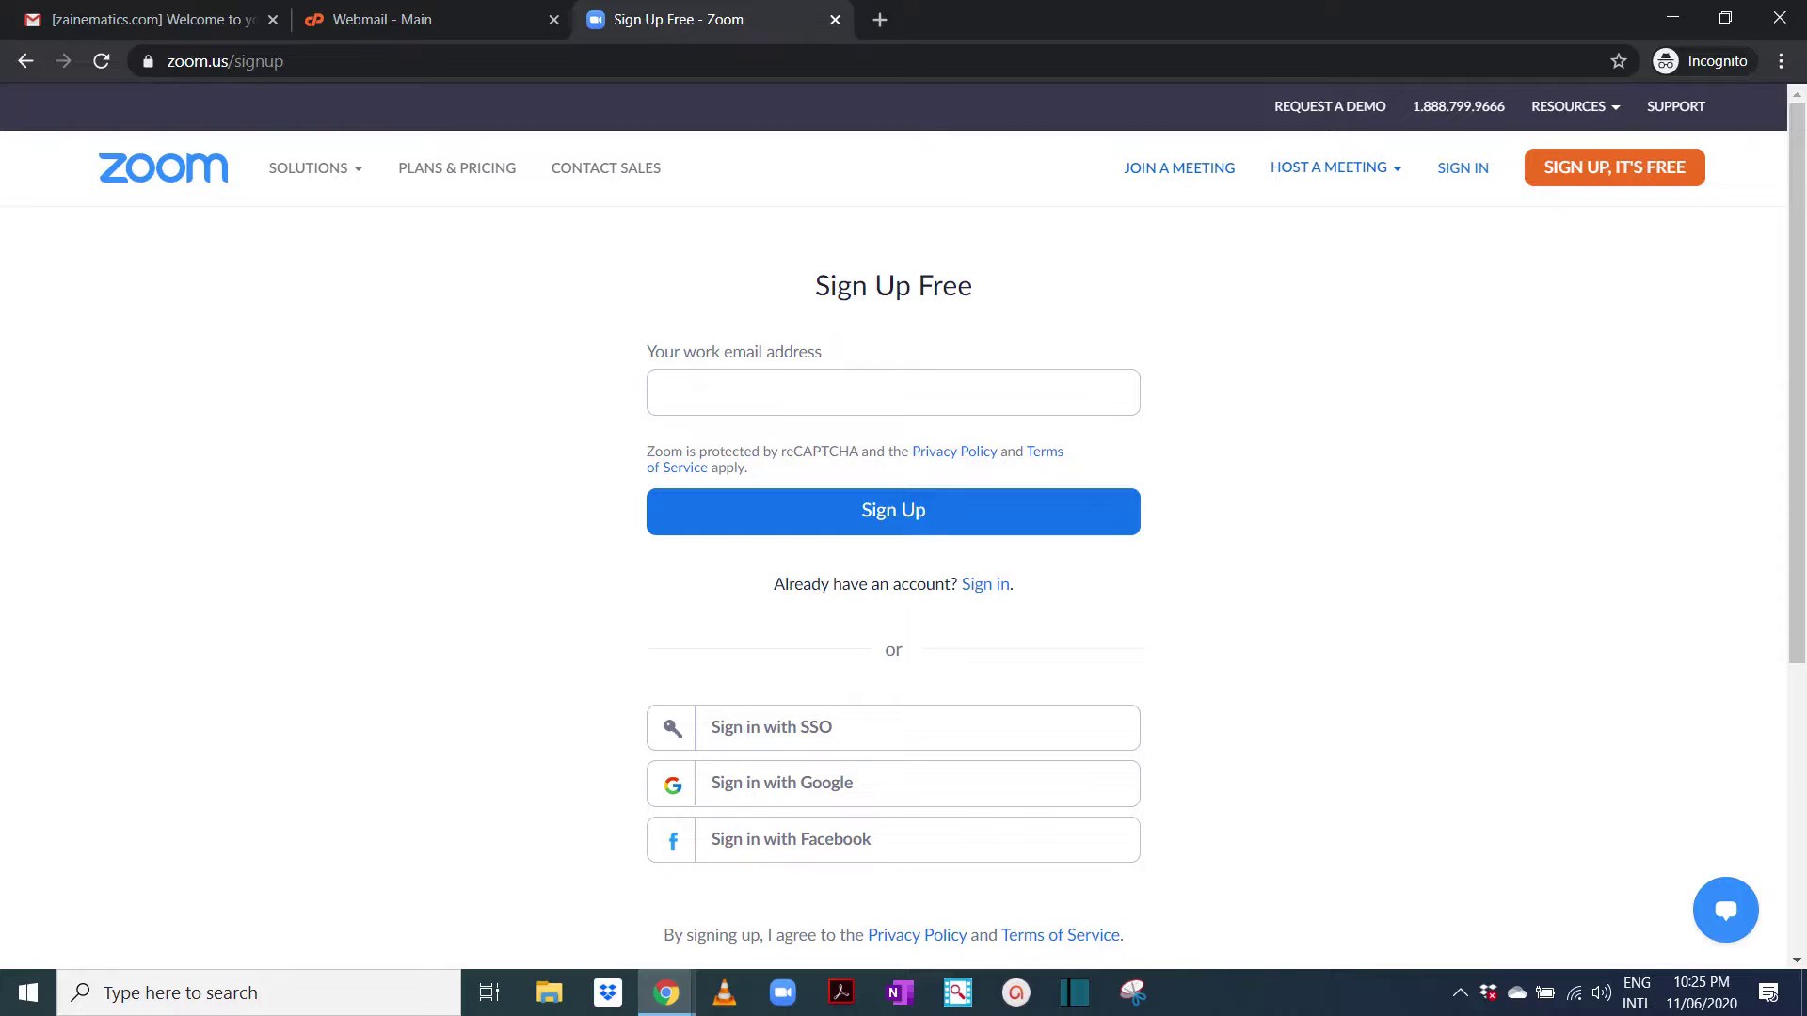
{"action": "left_click", "coordinate": [893, 392]}
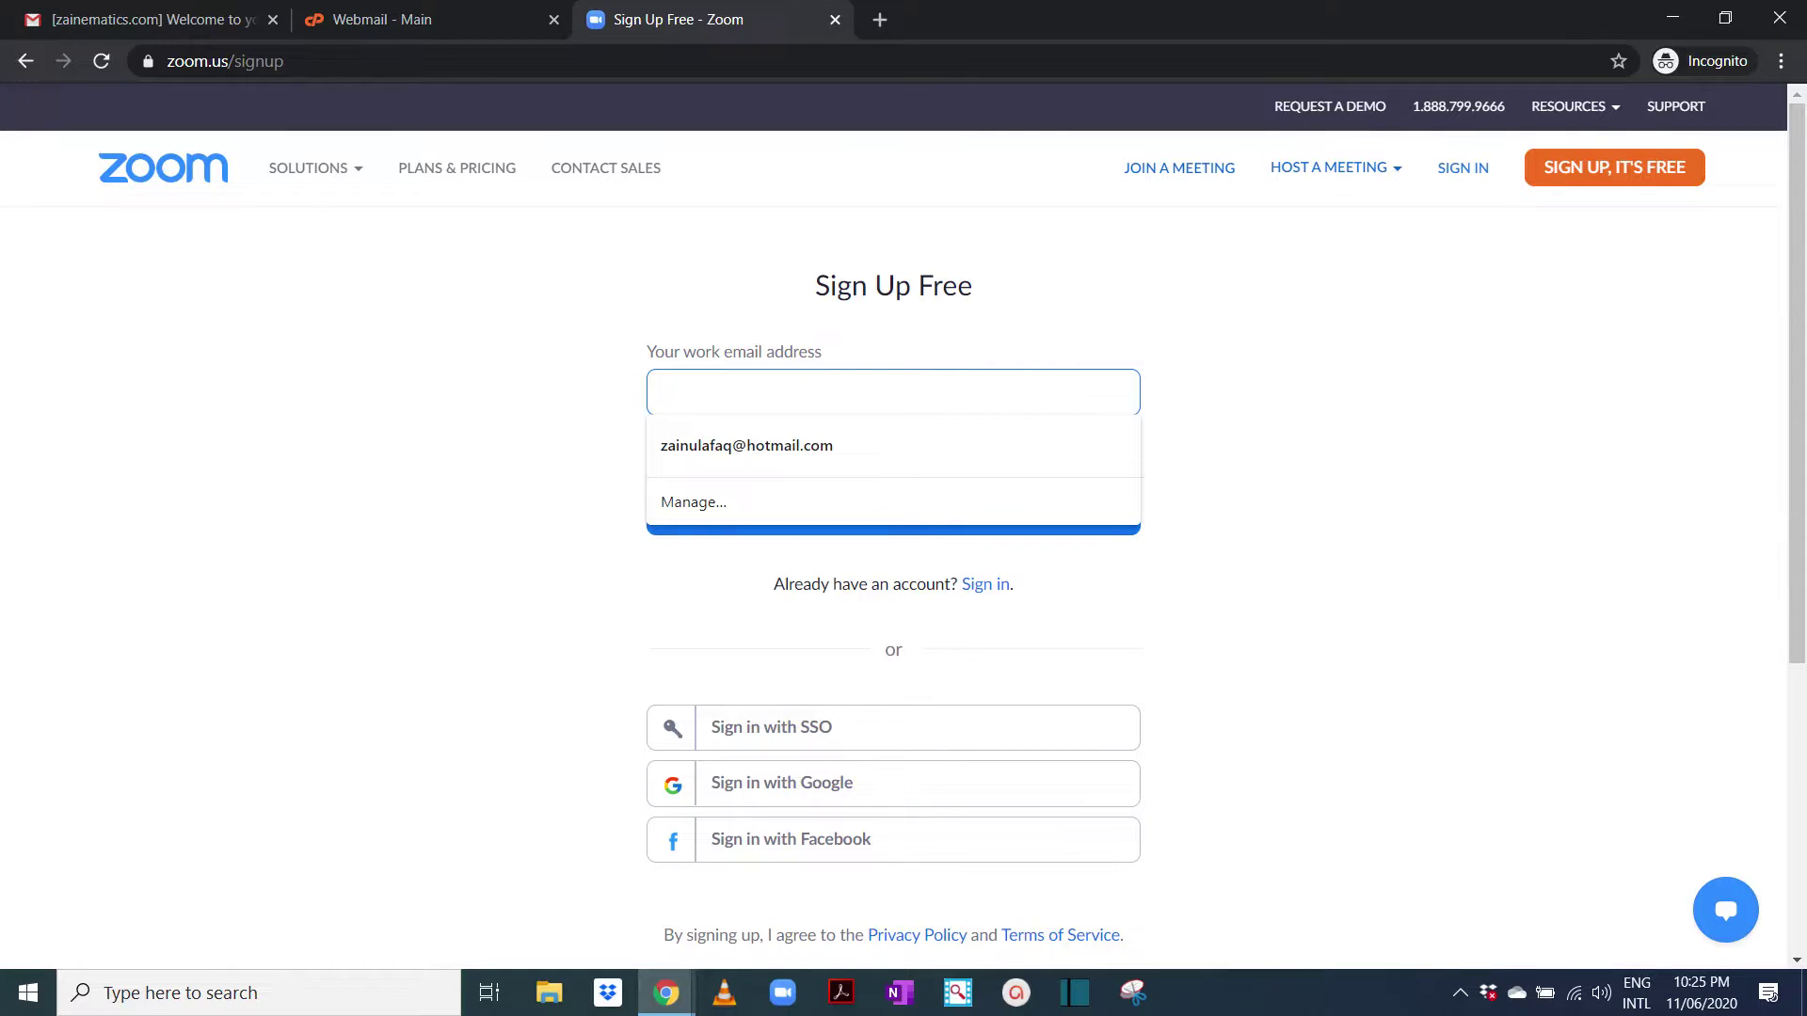
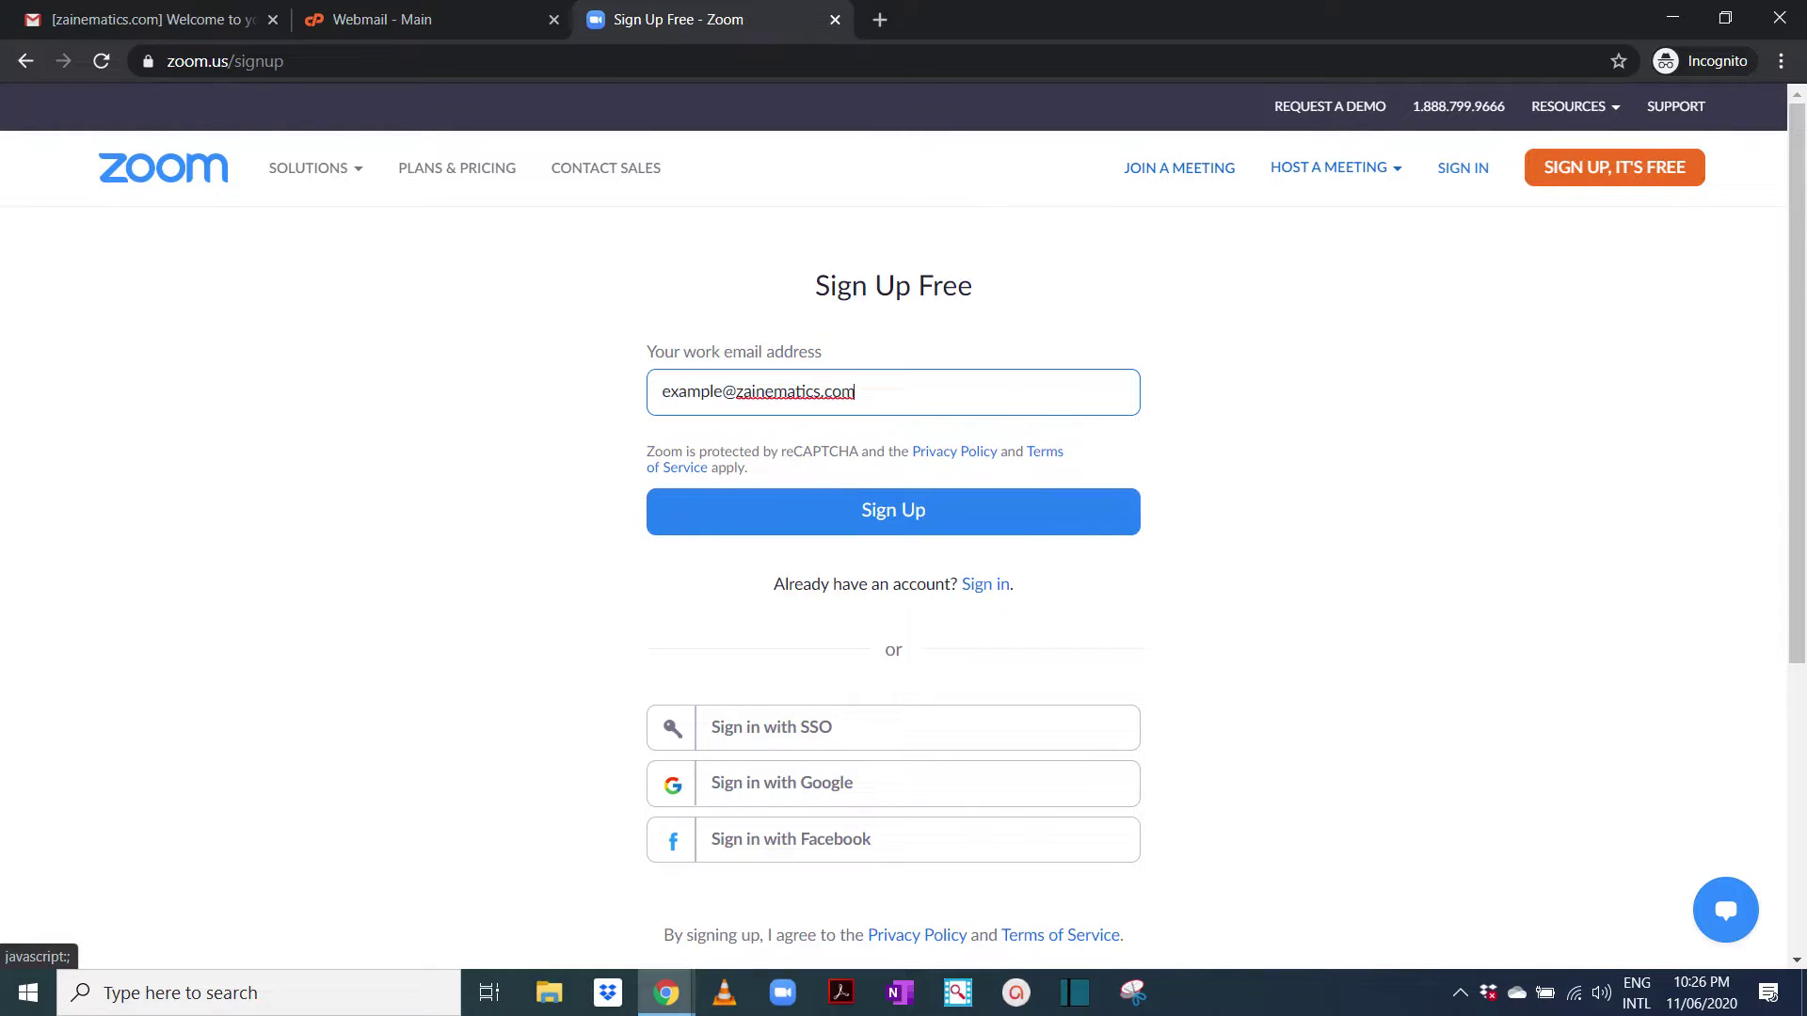
{"action": "key", "text": "Return"}
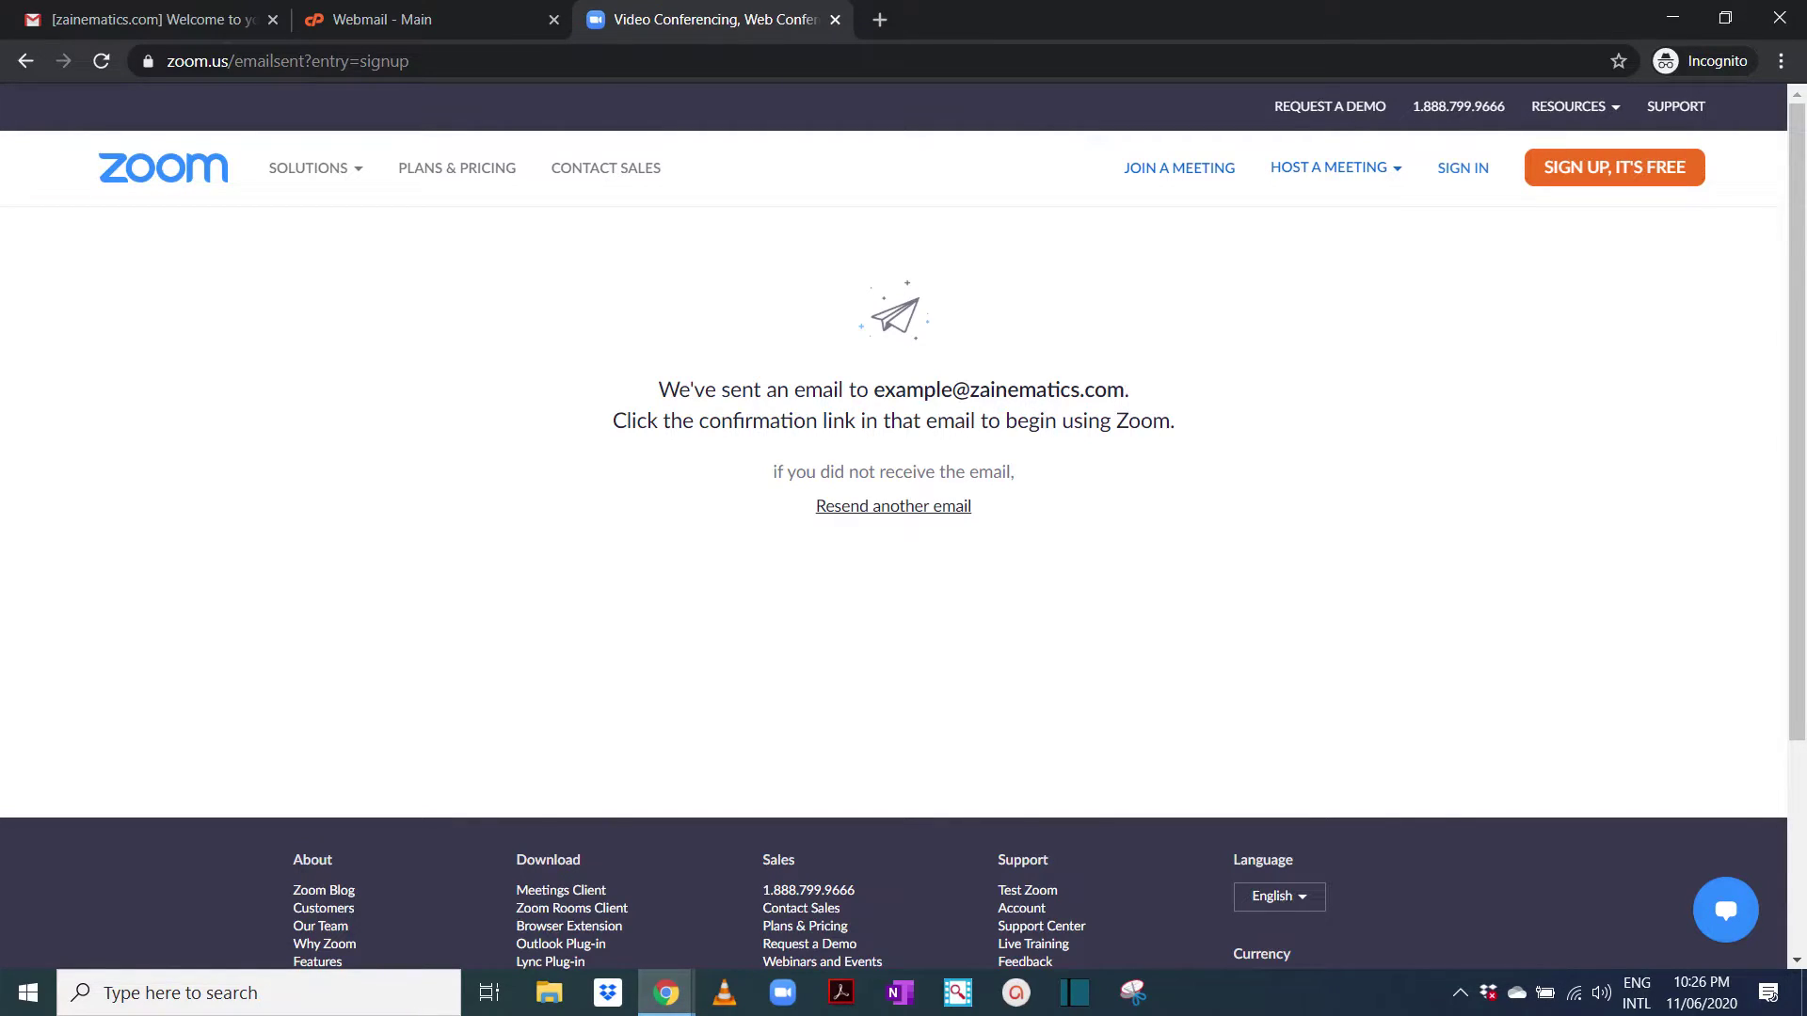
Switch back to the Webmail - Main tab to check the inbox
{"action": "left_click", "coordinate": [418, 19]}
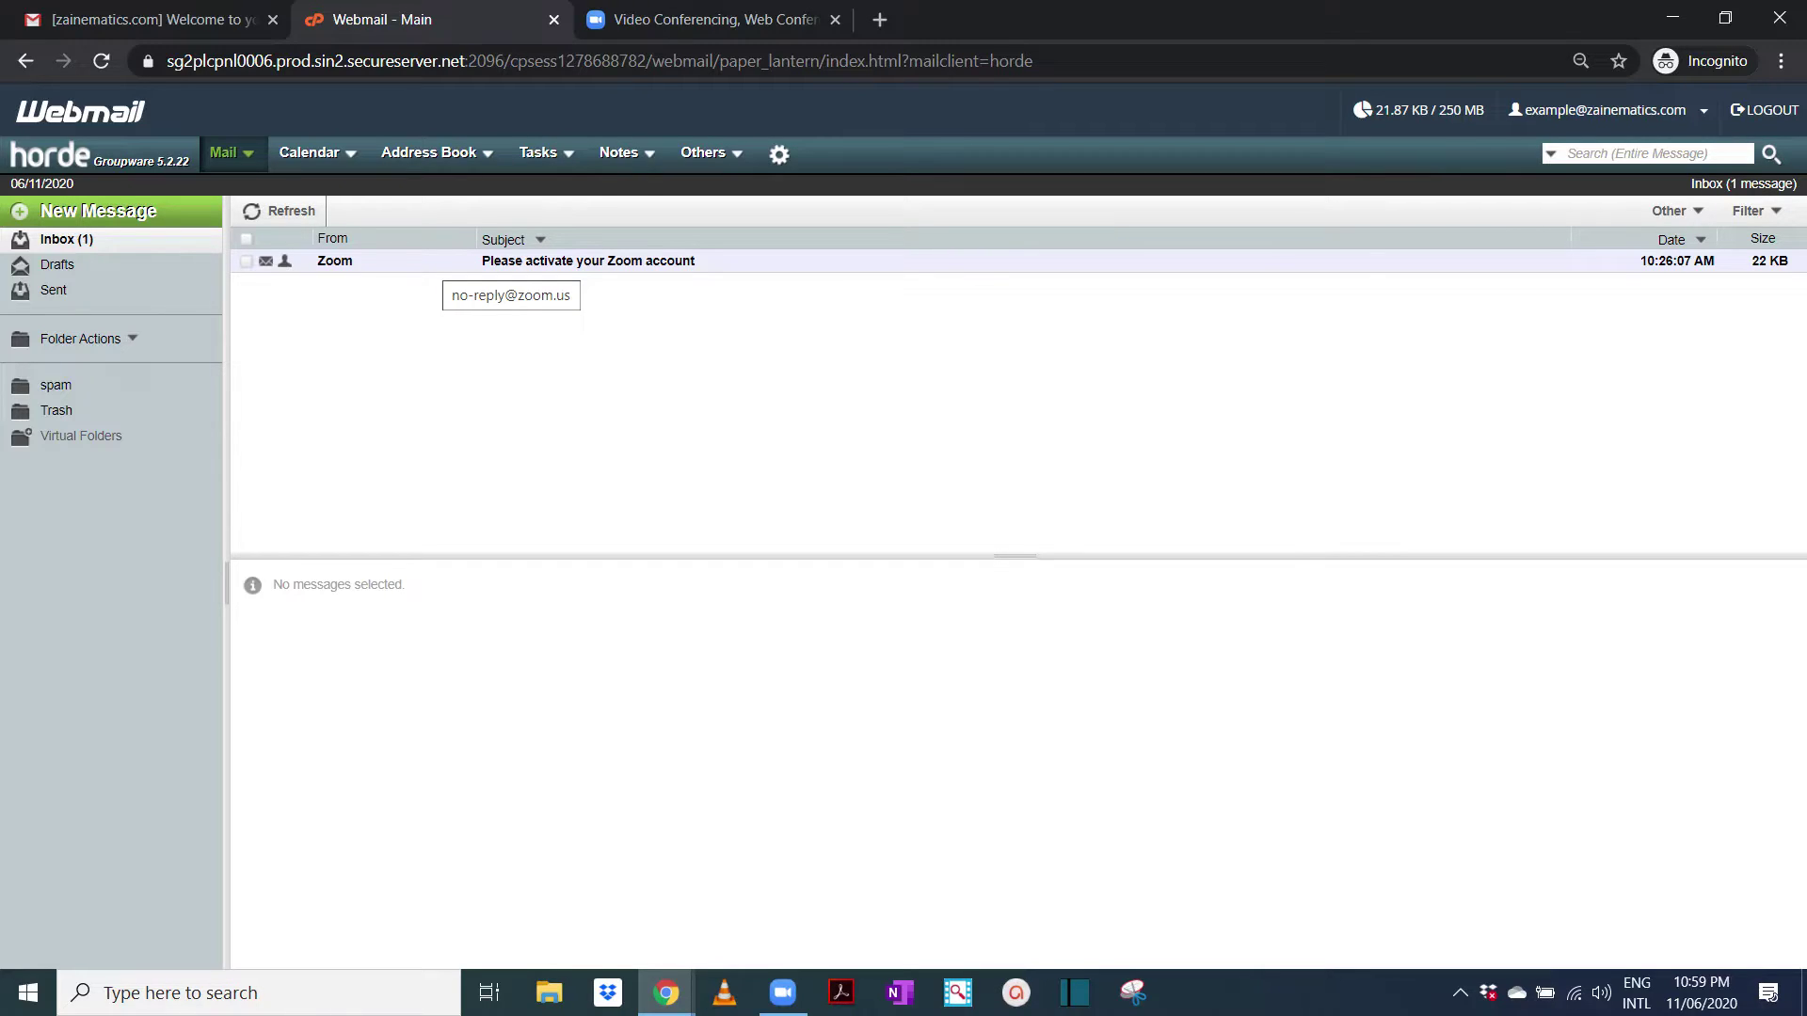
Open the Zoom activation email's HTML content in a separate window showing Activate Account
{"action": "left_click", "coordinate": [588, 262]}
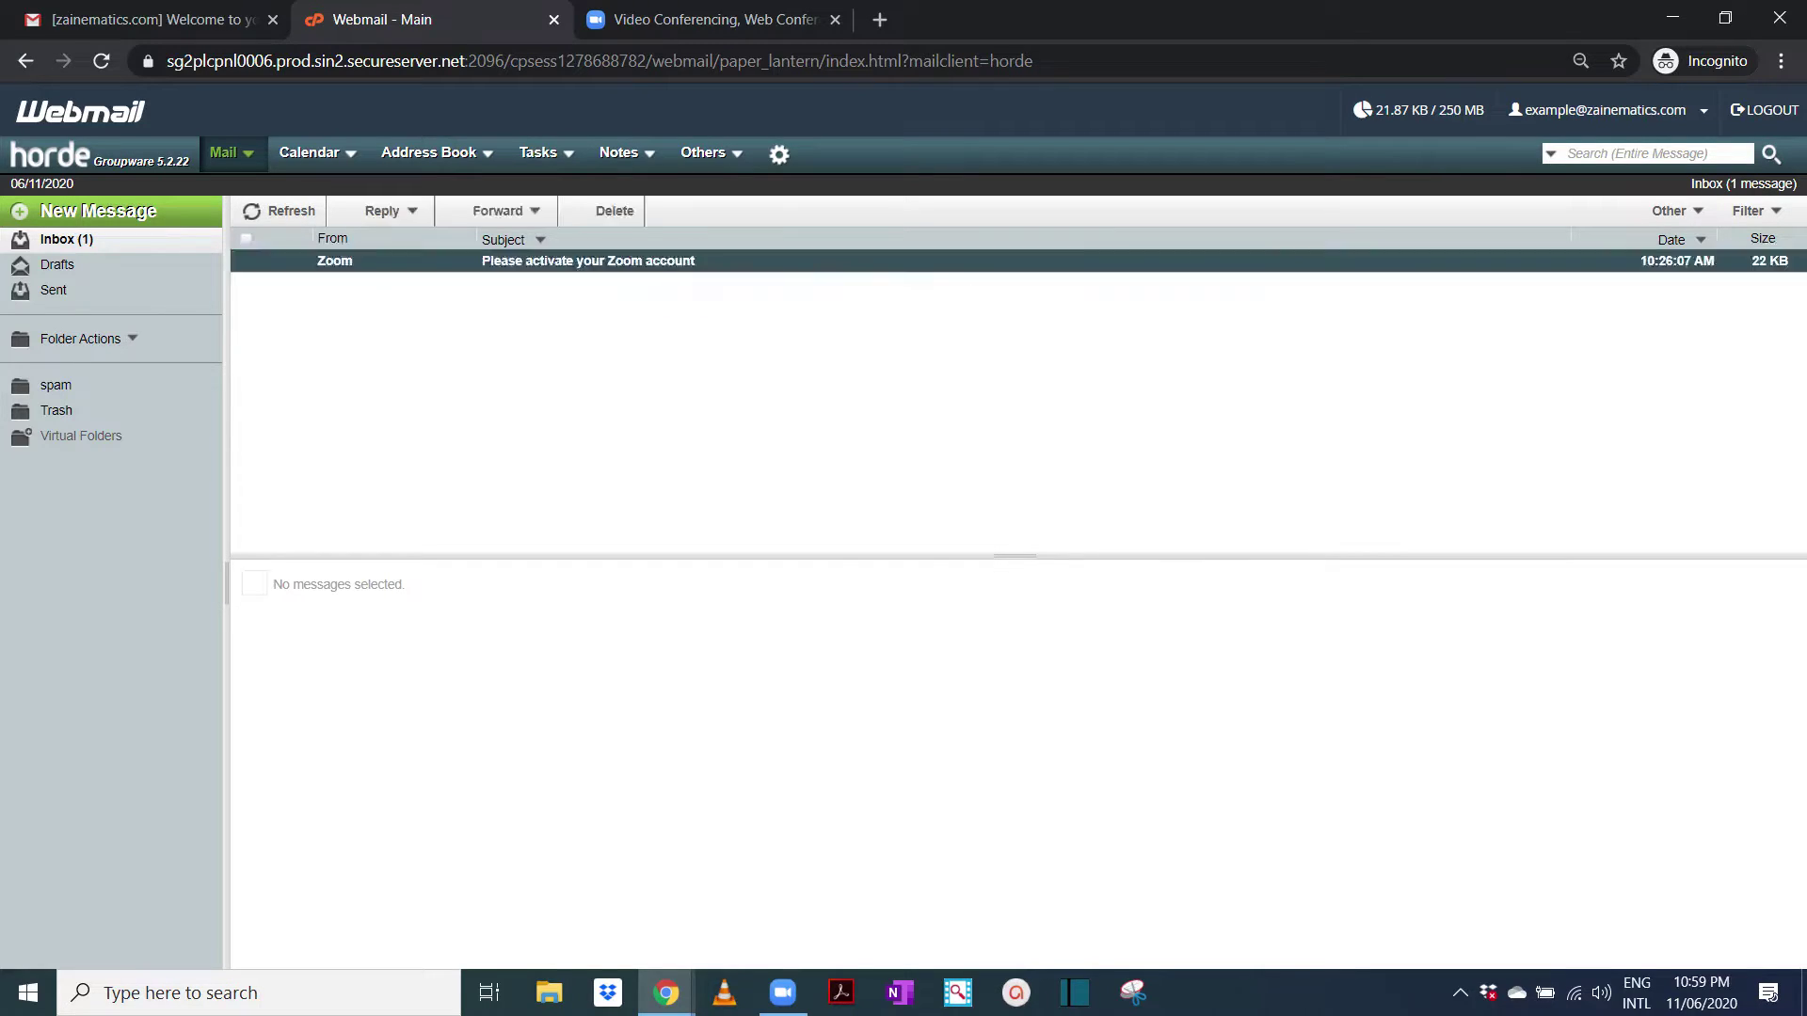
{"action": "double_click", "coordinate": [588, 262]}
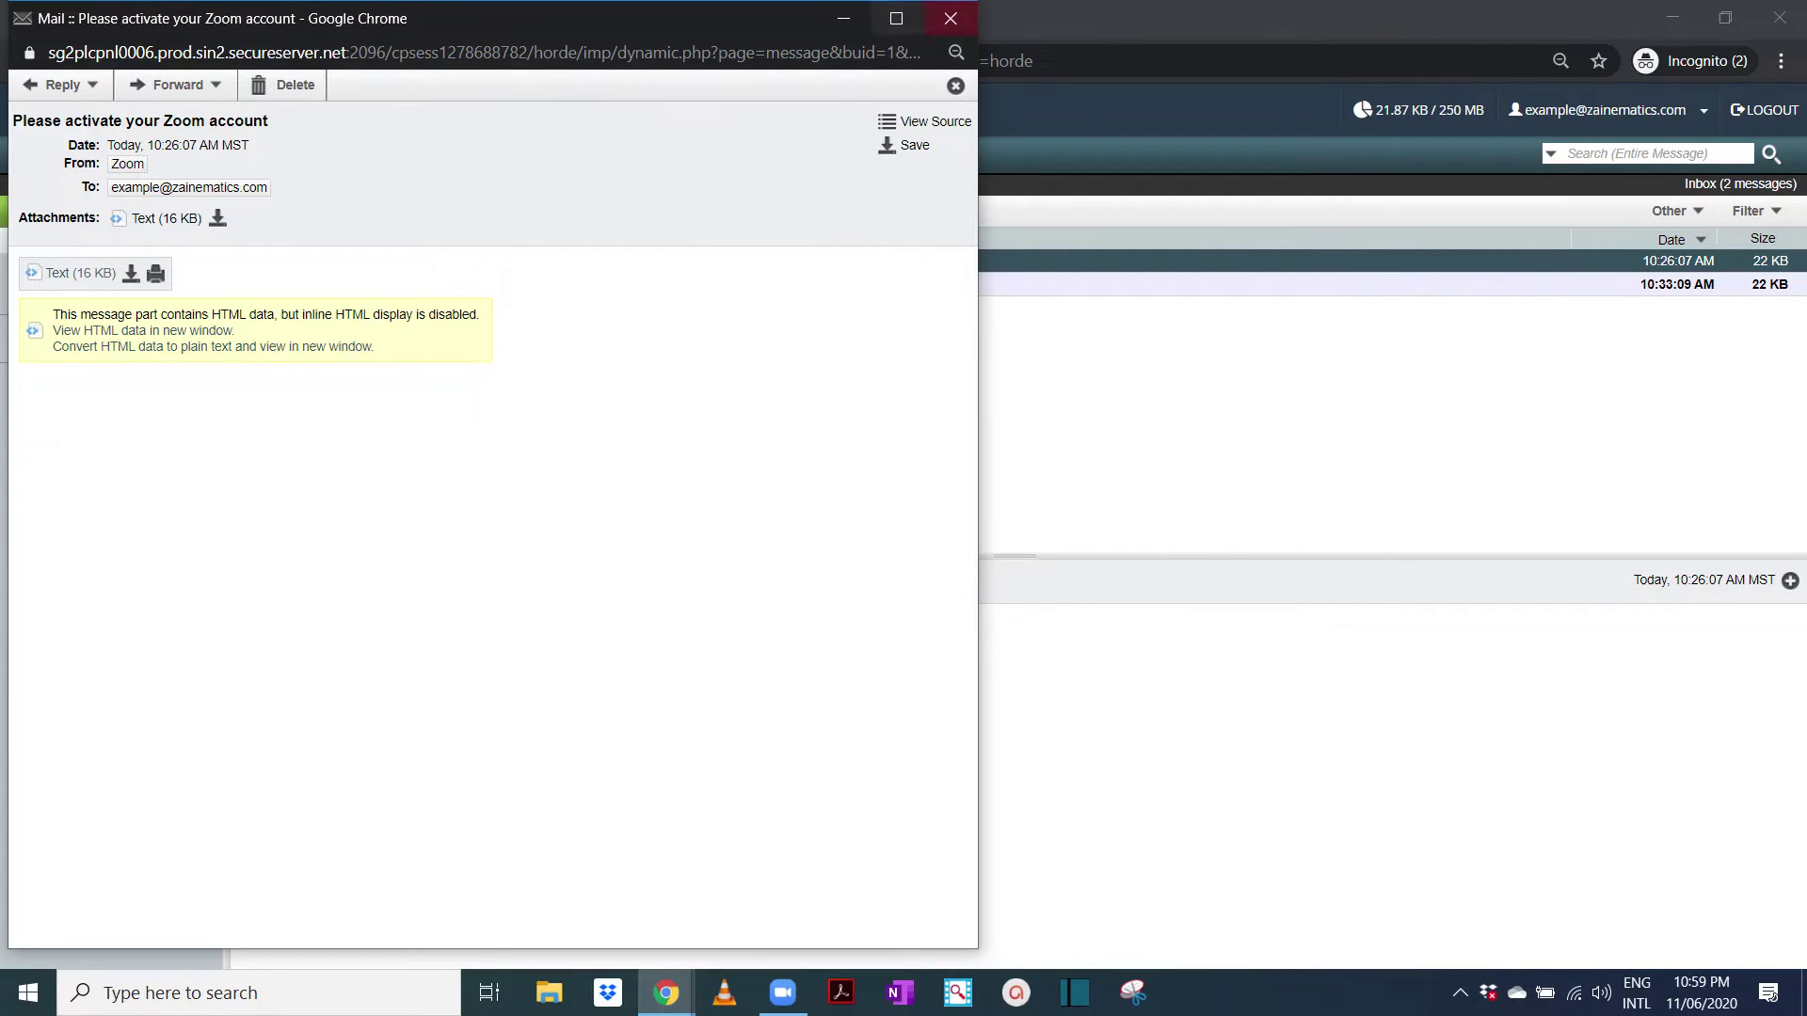
{"action": "left_click", "coordinate": [950, 18]}
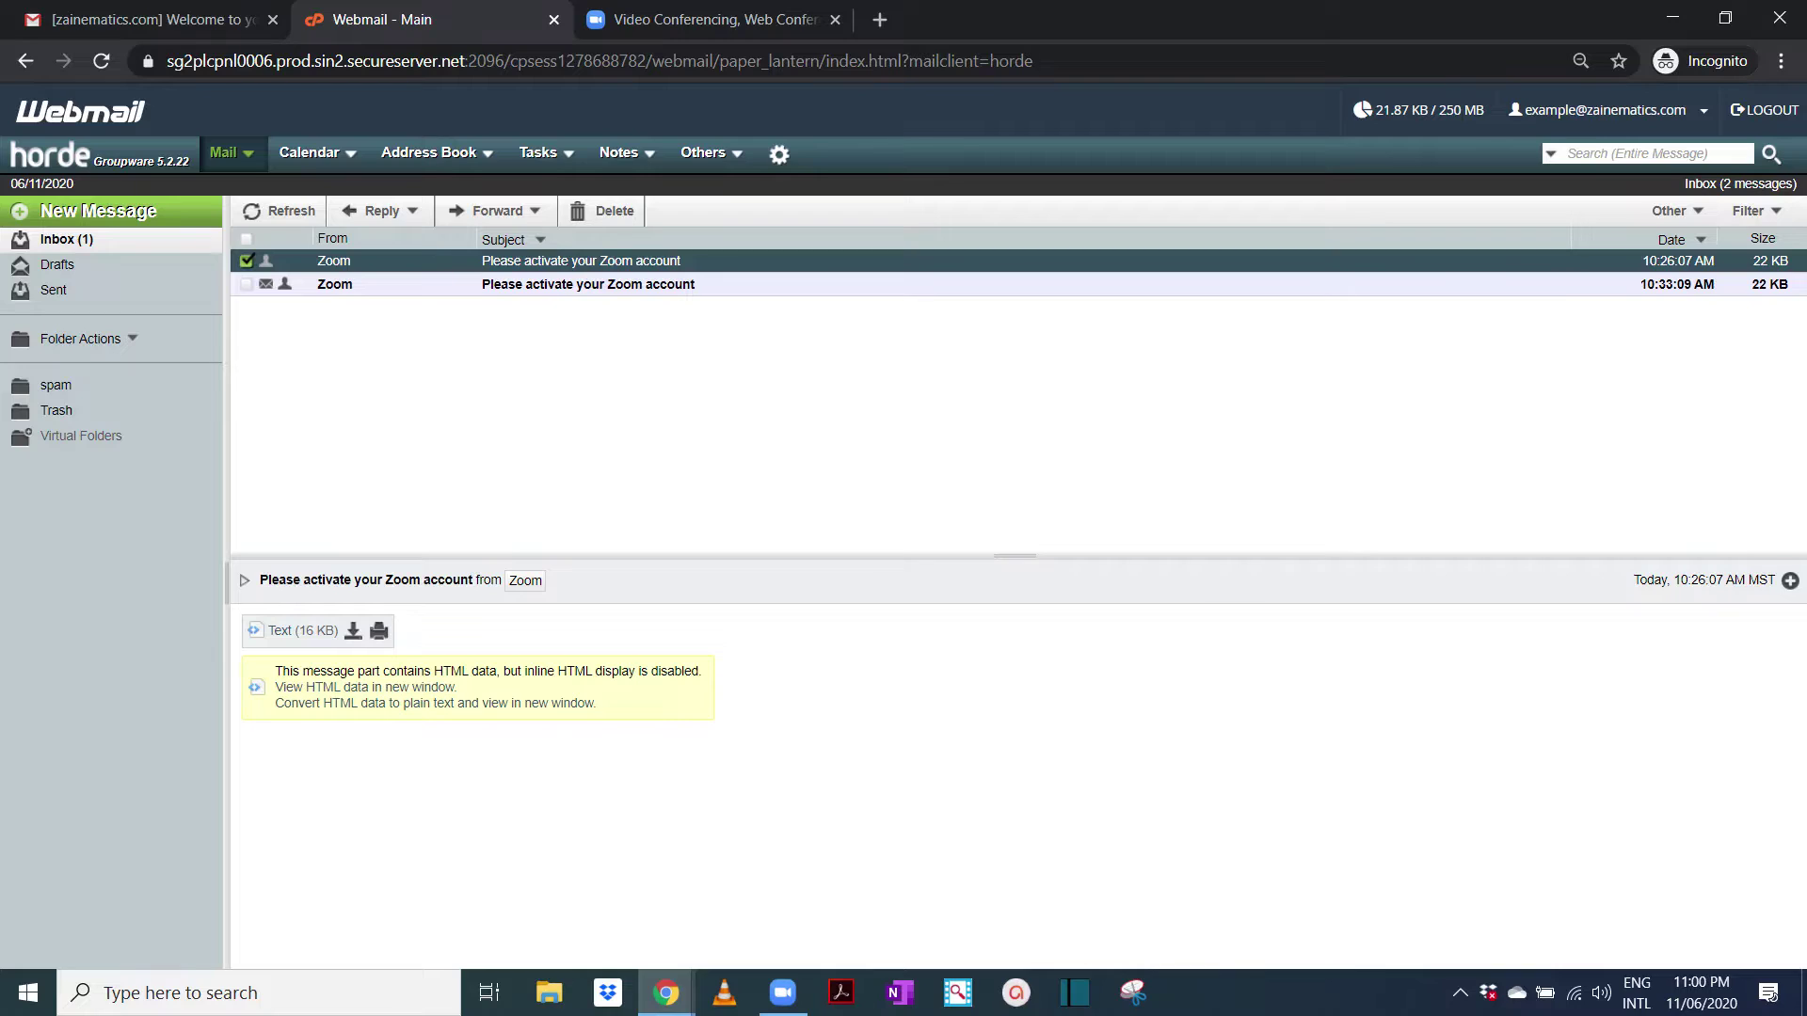
{"action": "left_click", "coordinate": [365, 687]}
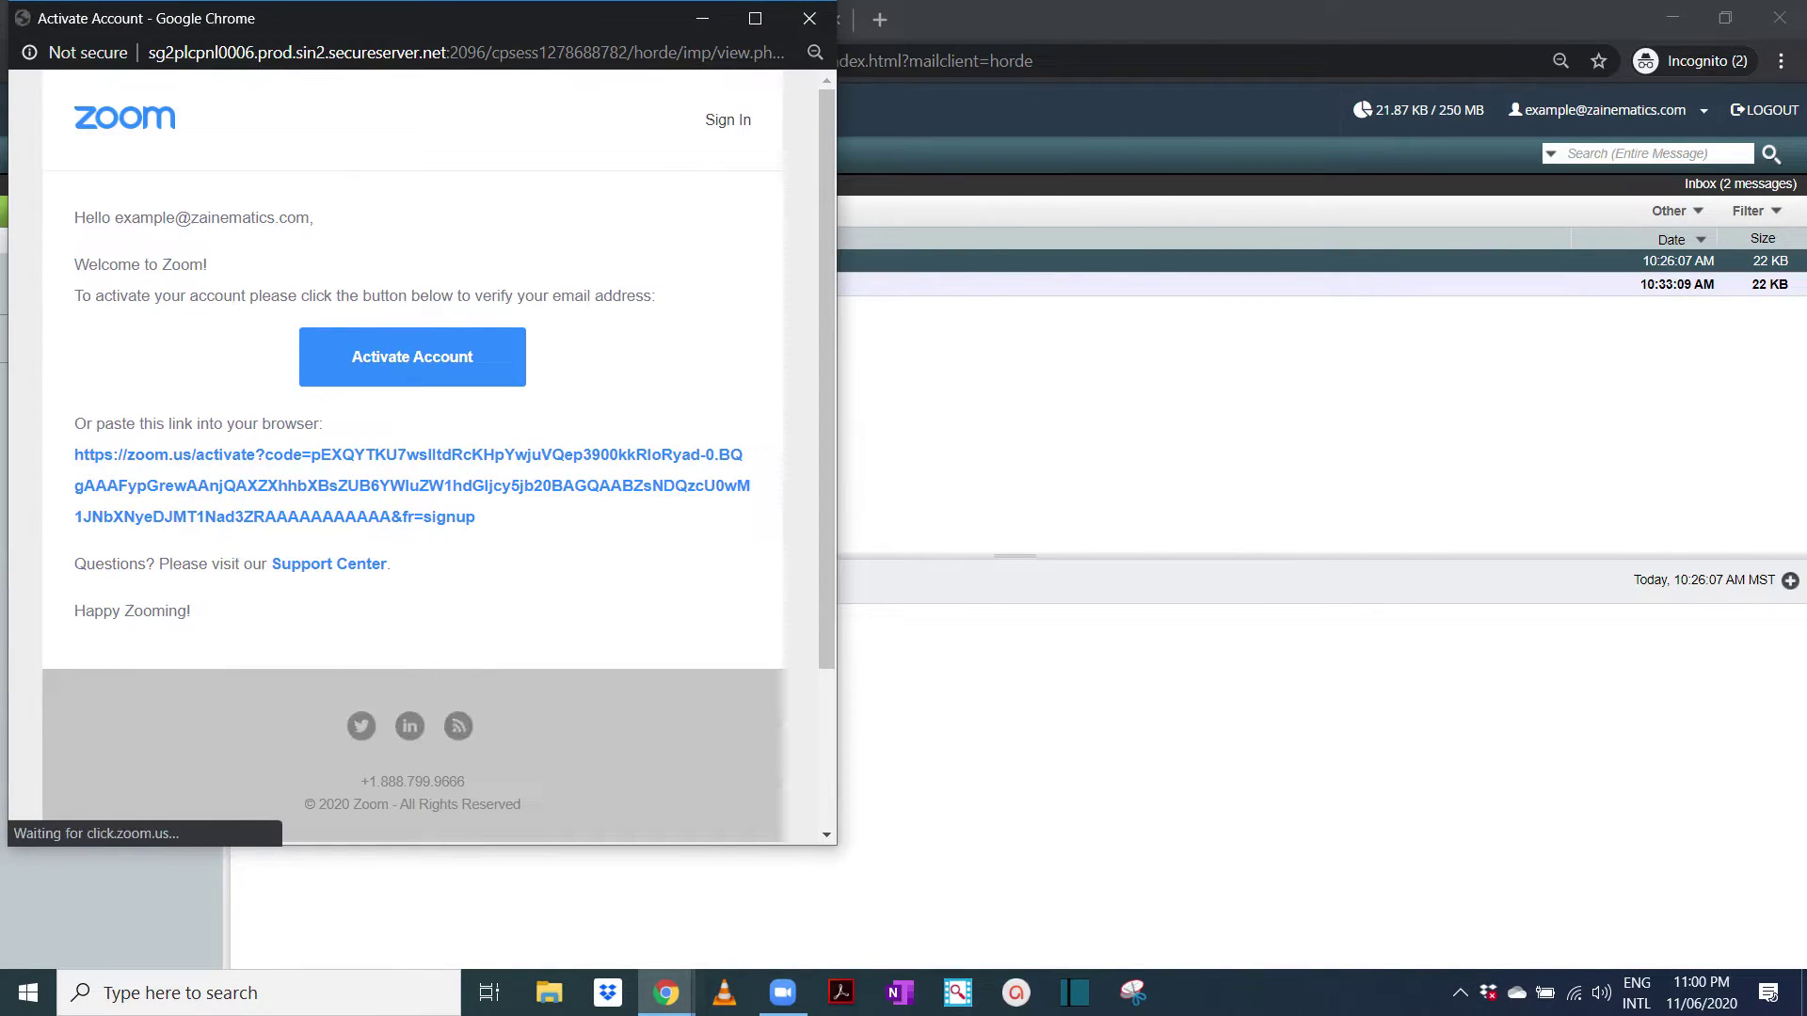
{"action": "left_click", "coordinate": [809, 18]}
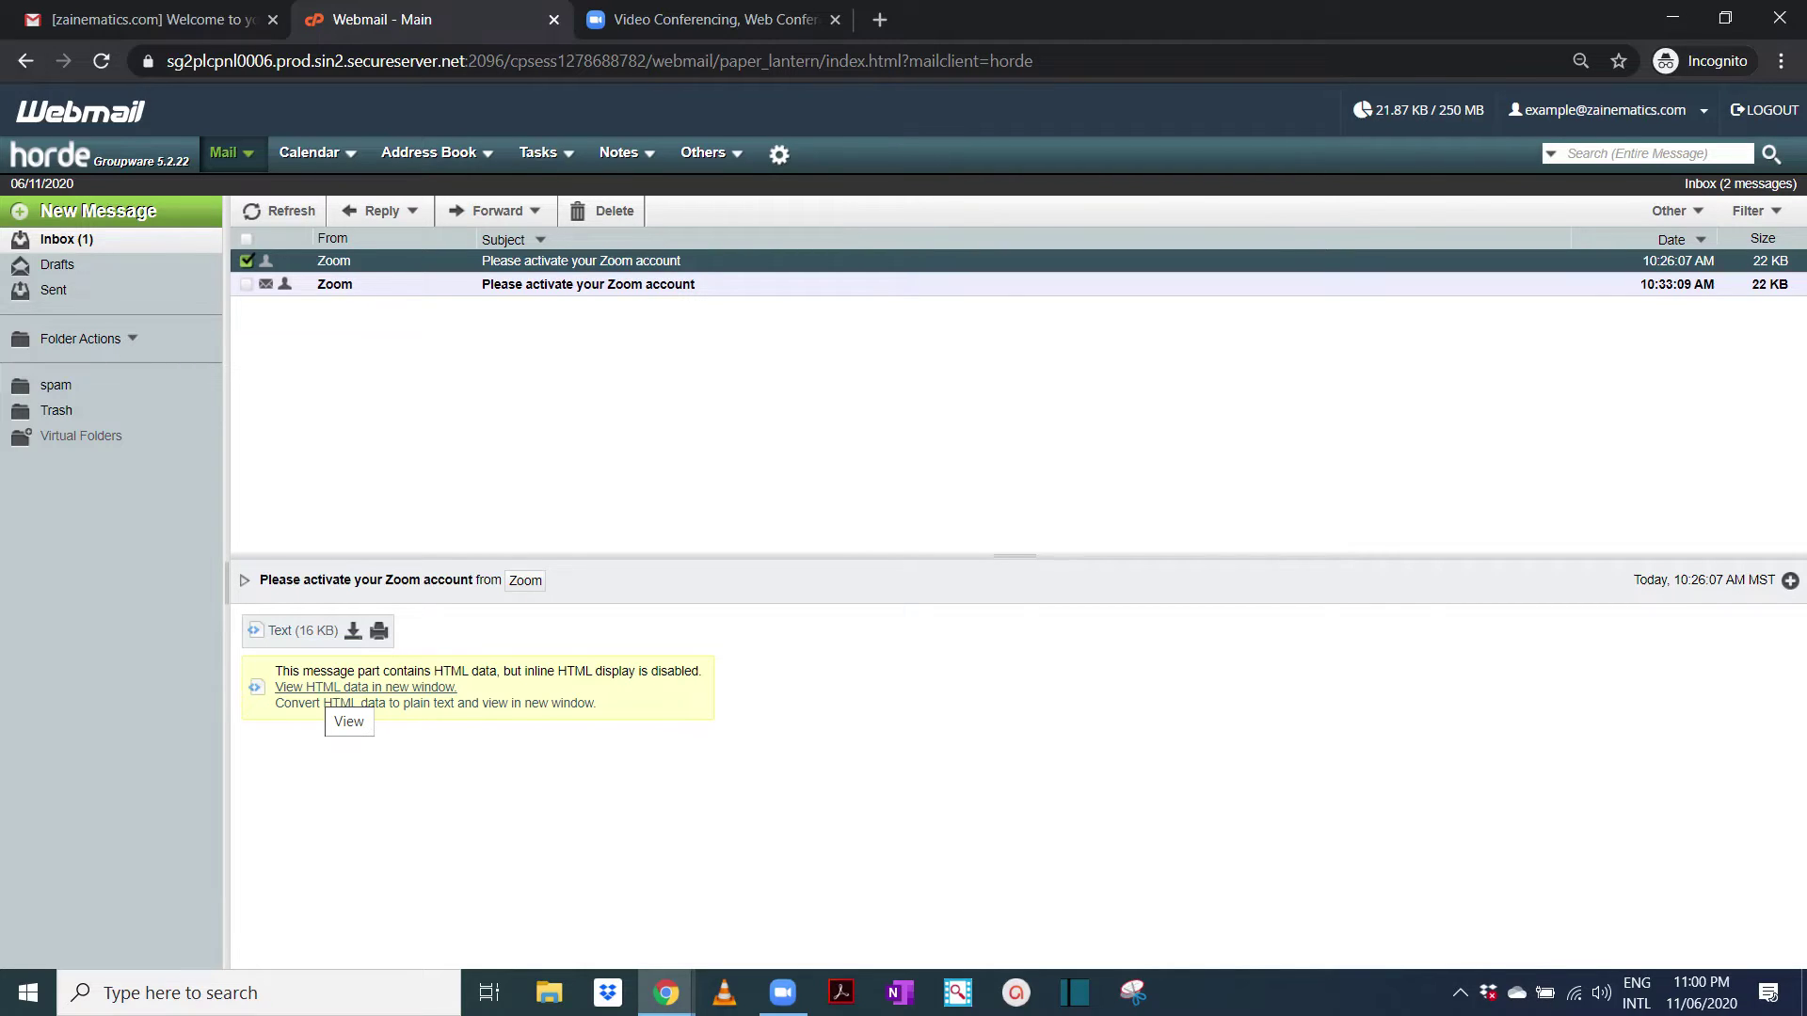
{"action": "left_click", "coordinate": [341, 688]}
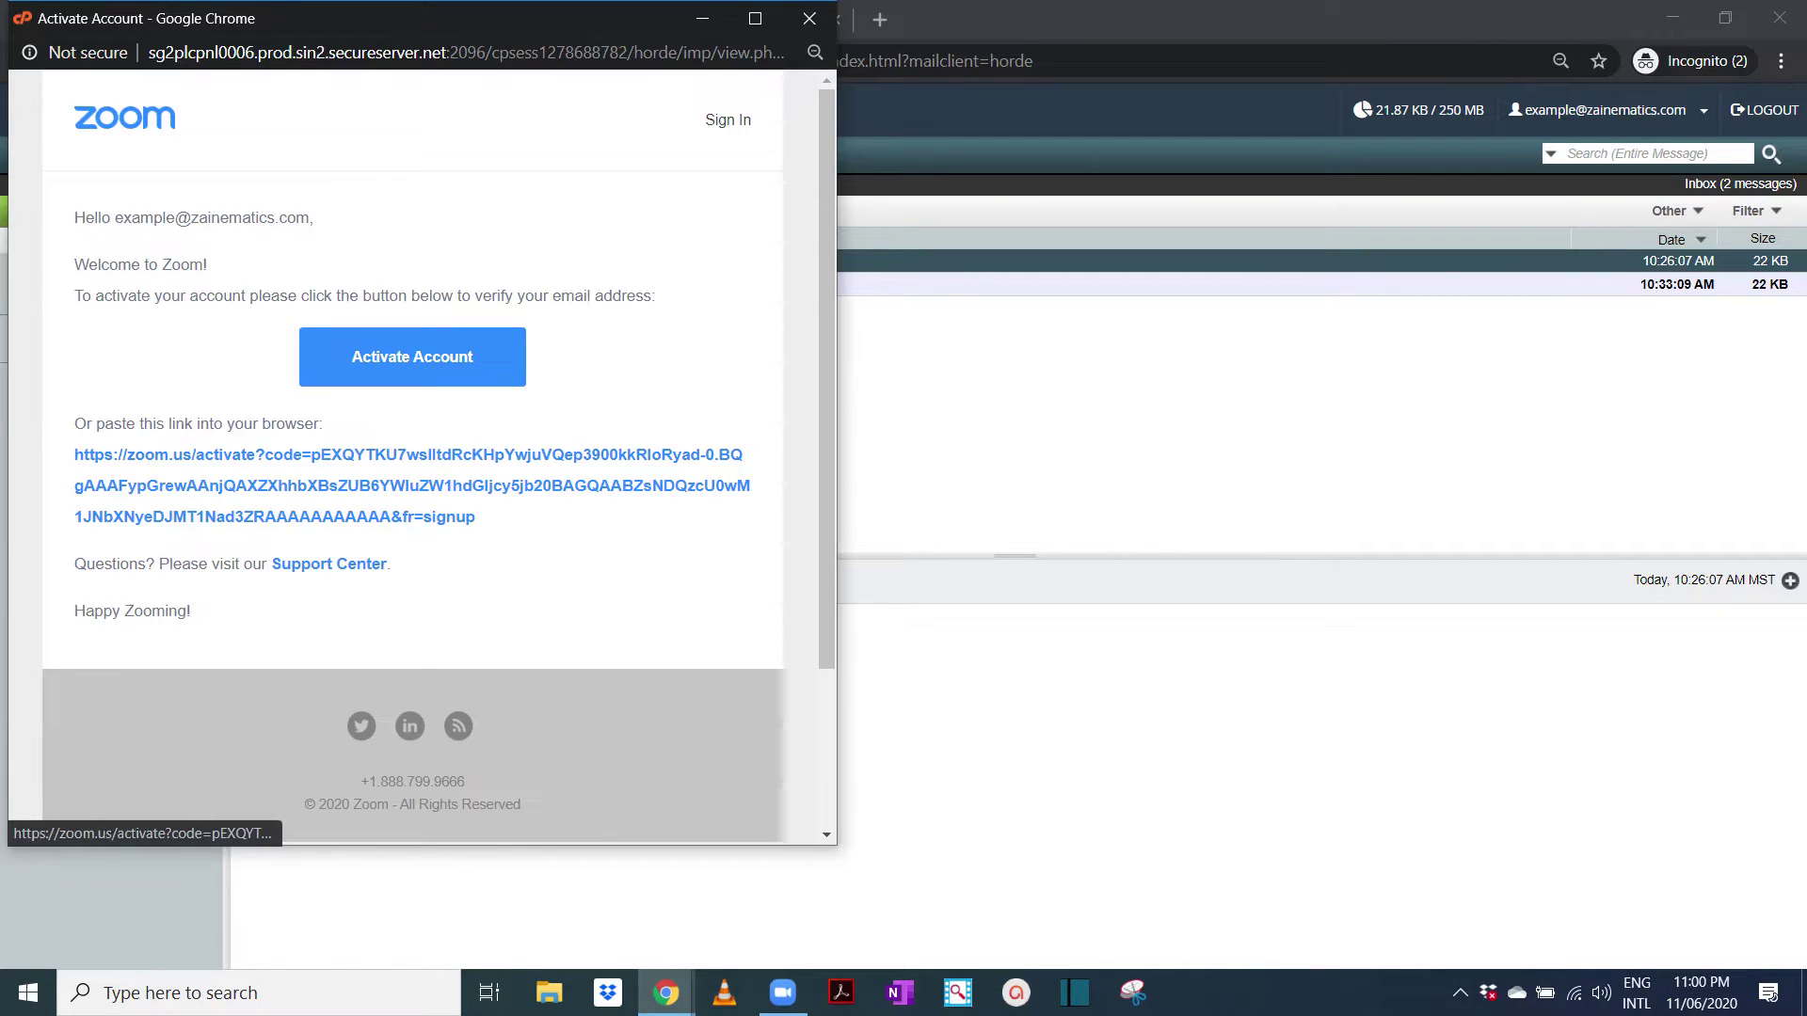
Follow the activation link and answer No to signing up for a school
{"action": "left_click", "coordinate": [283, 485]}
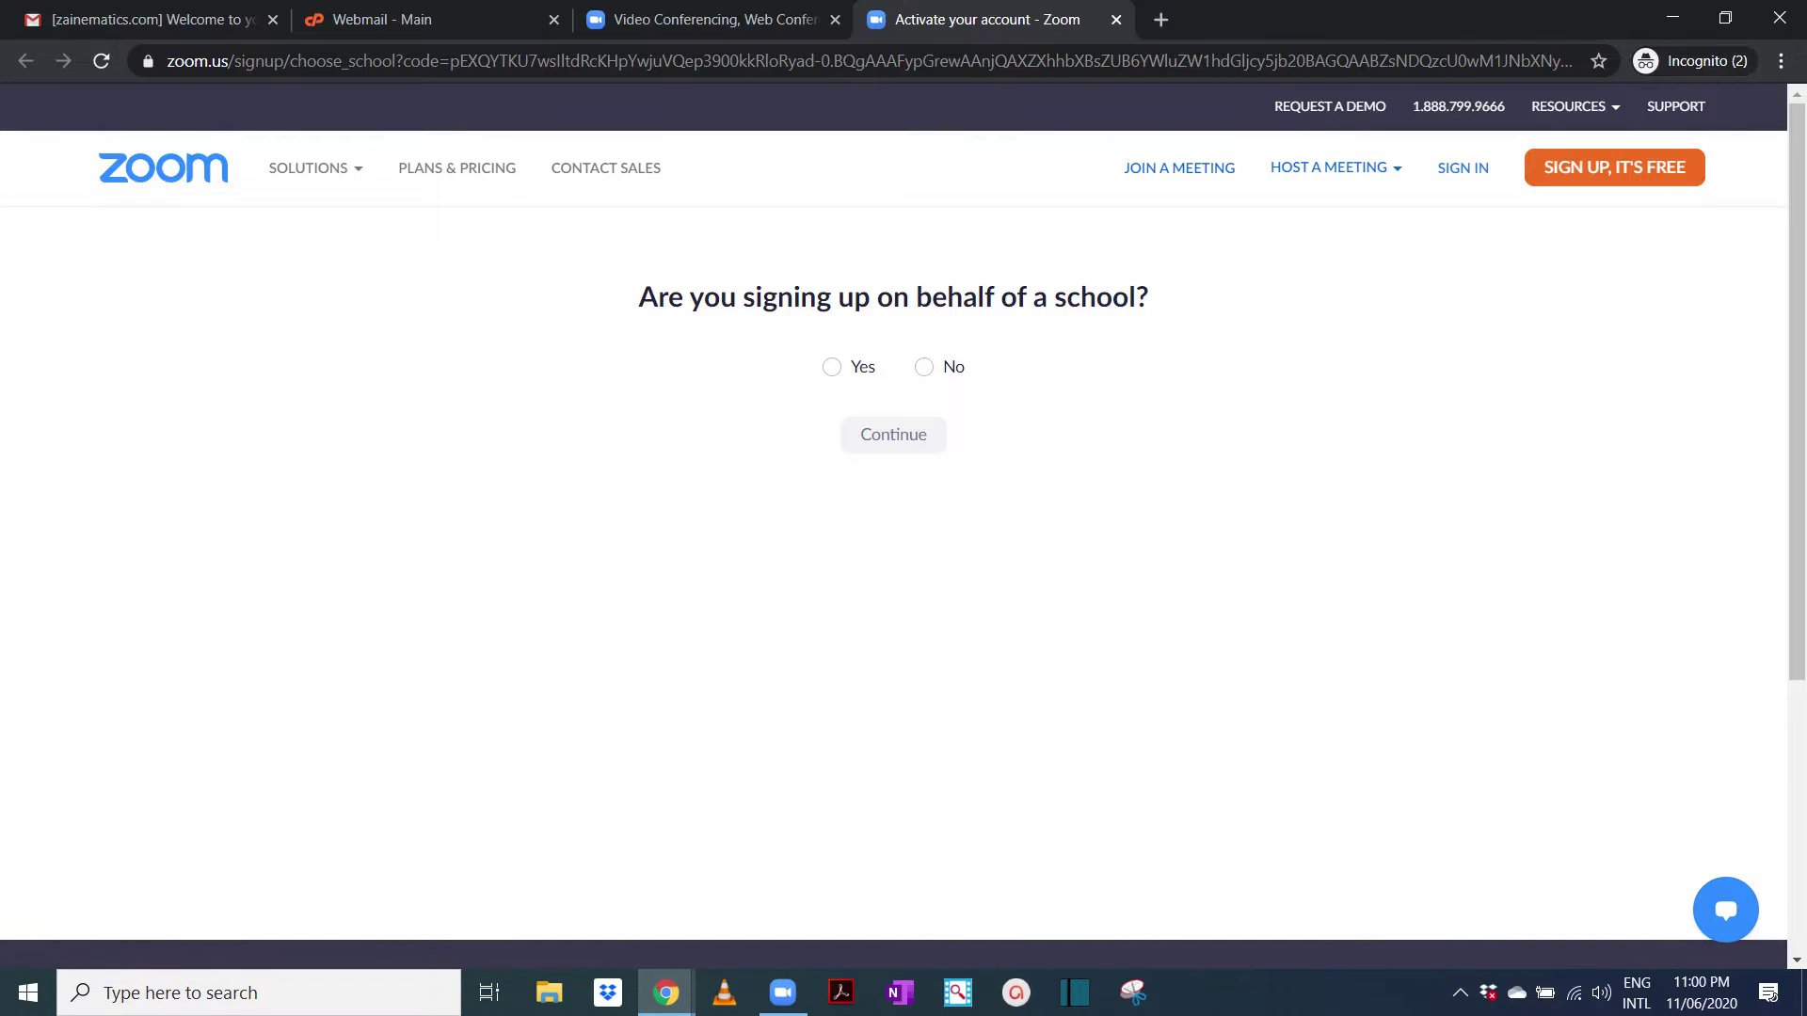
{"action": "left_click", "coordinate": [924, 367]}
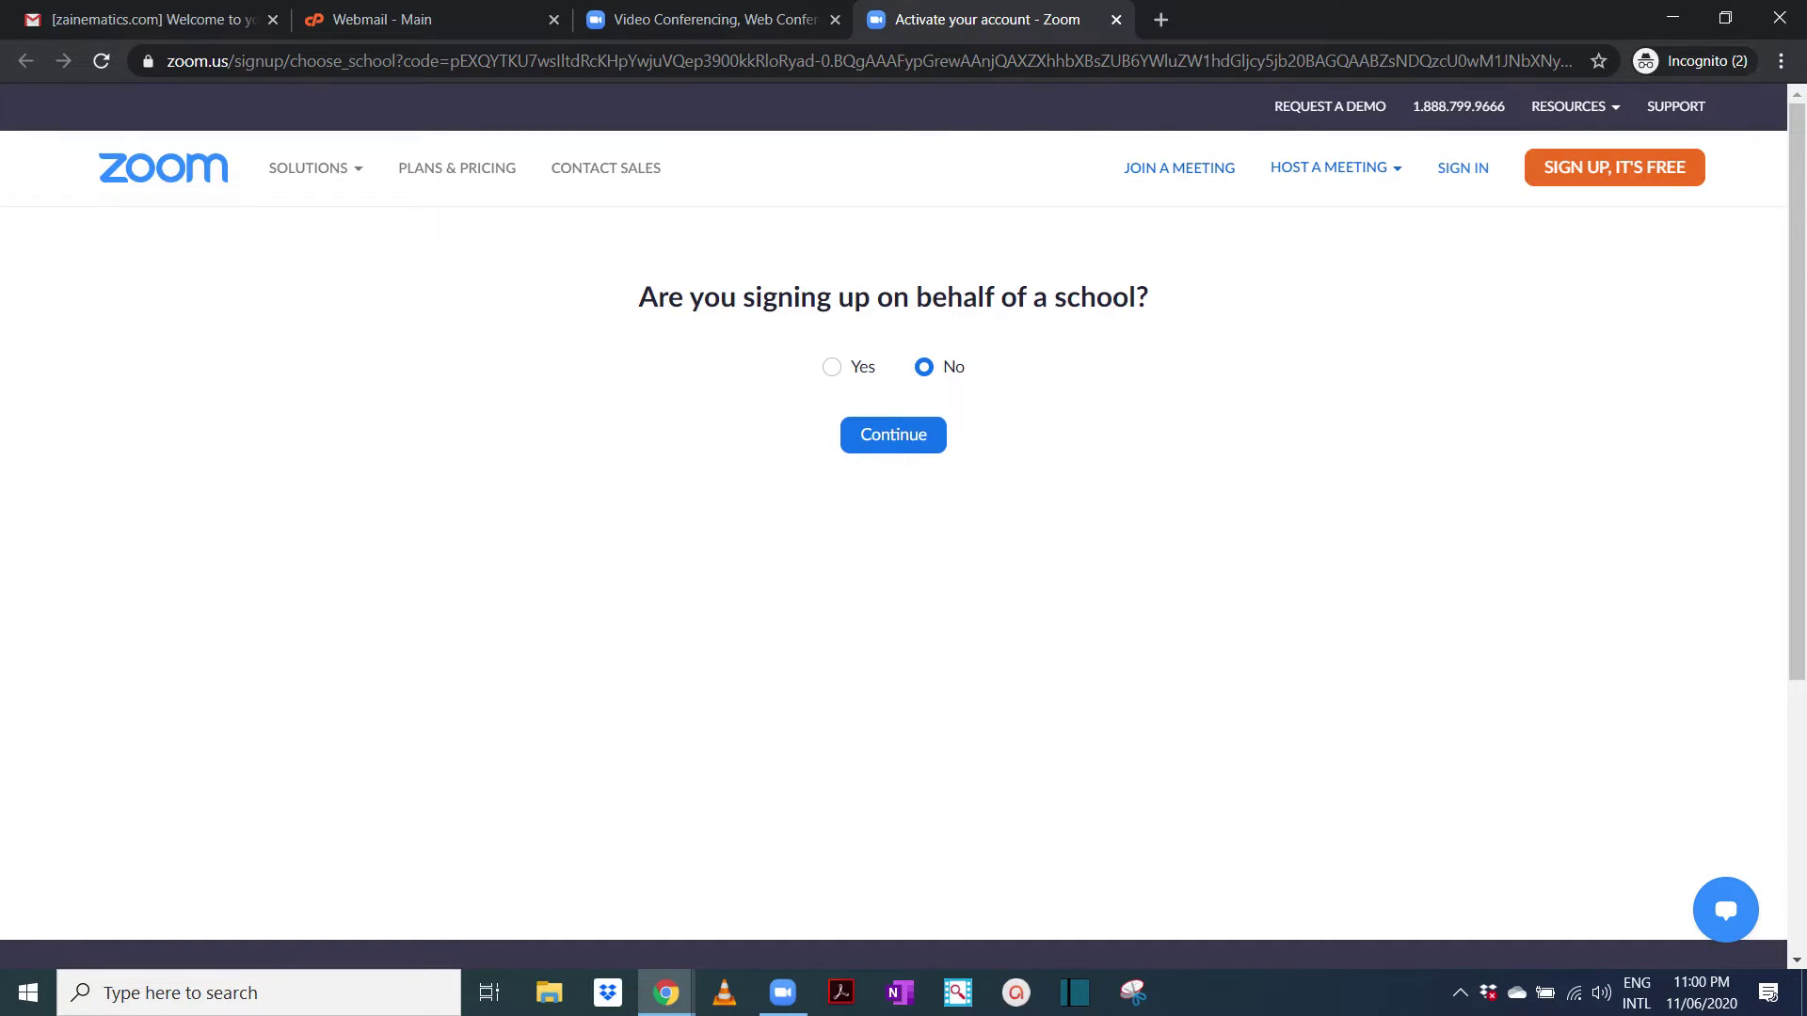
{"action": "left_click", "coordinate": [893, 435]}
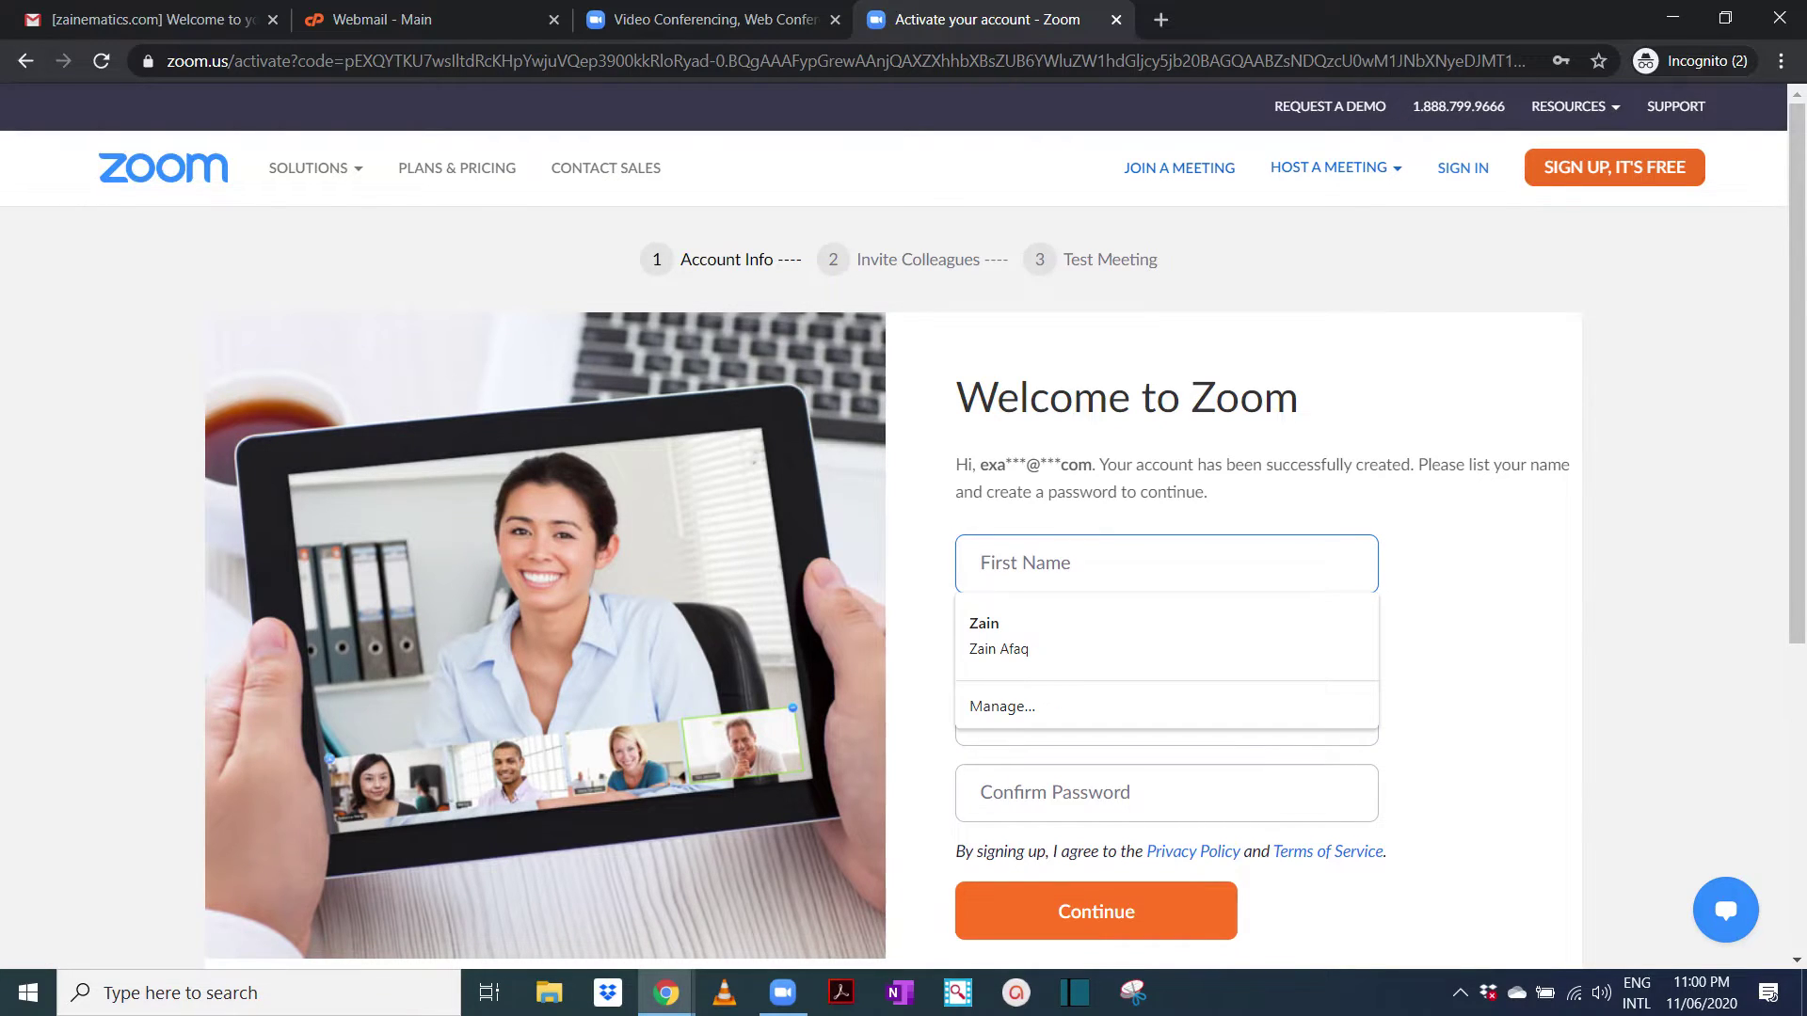
Fill in first and last name, then enter and confirm the account password
{"action": "key", "text": "Down"}
{"action": "key", "text": "Return"}
{"action": "left_click", "coordinate": [1167, 716]}
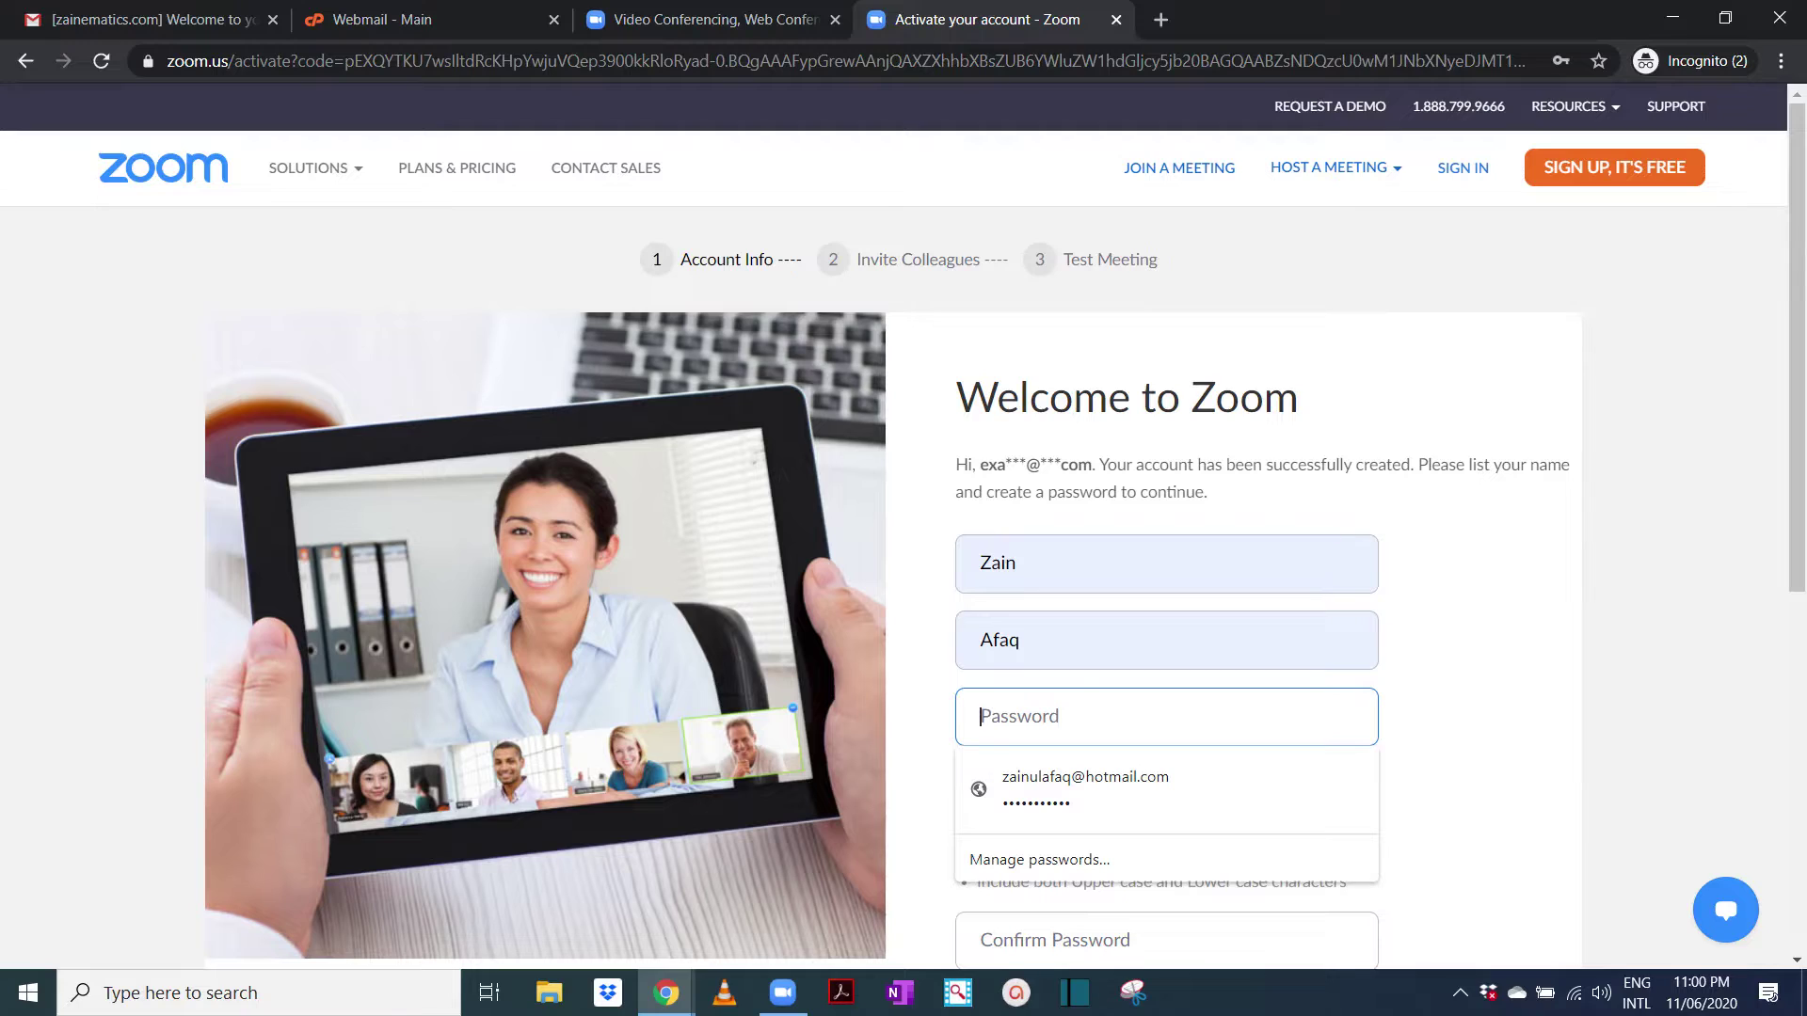
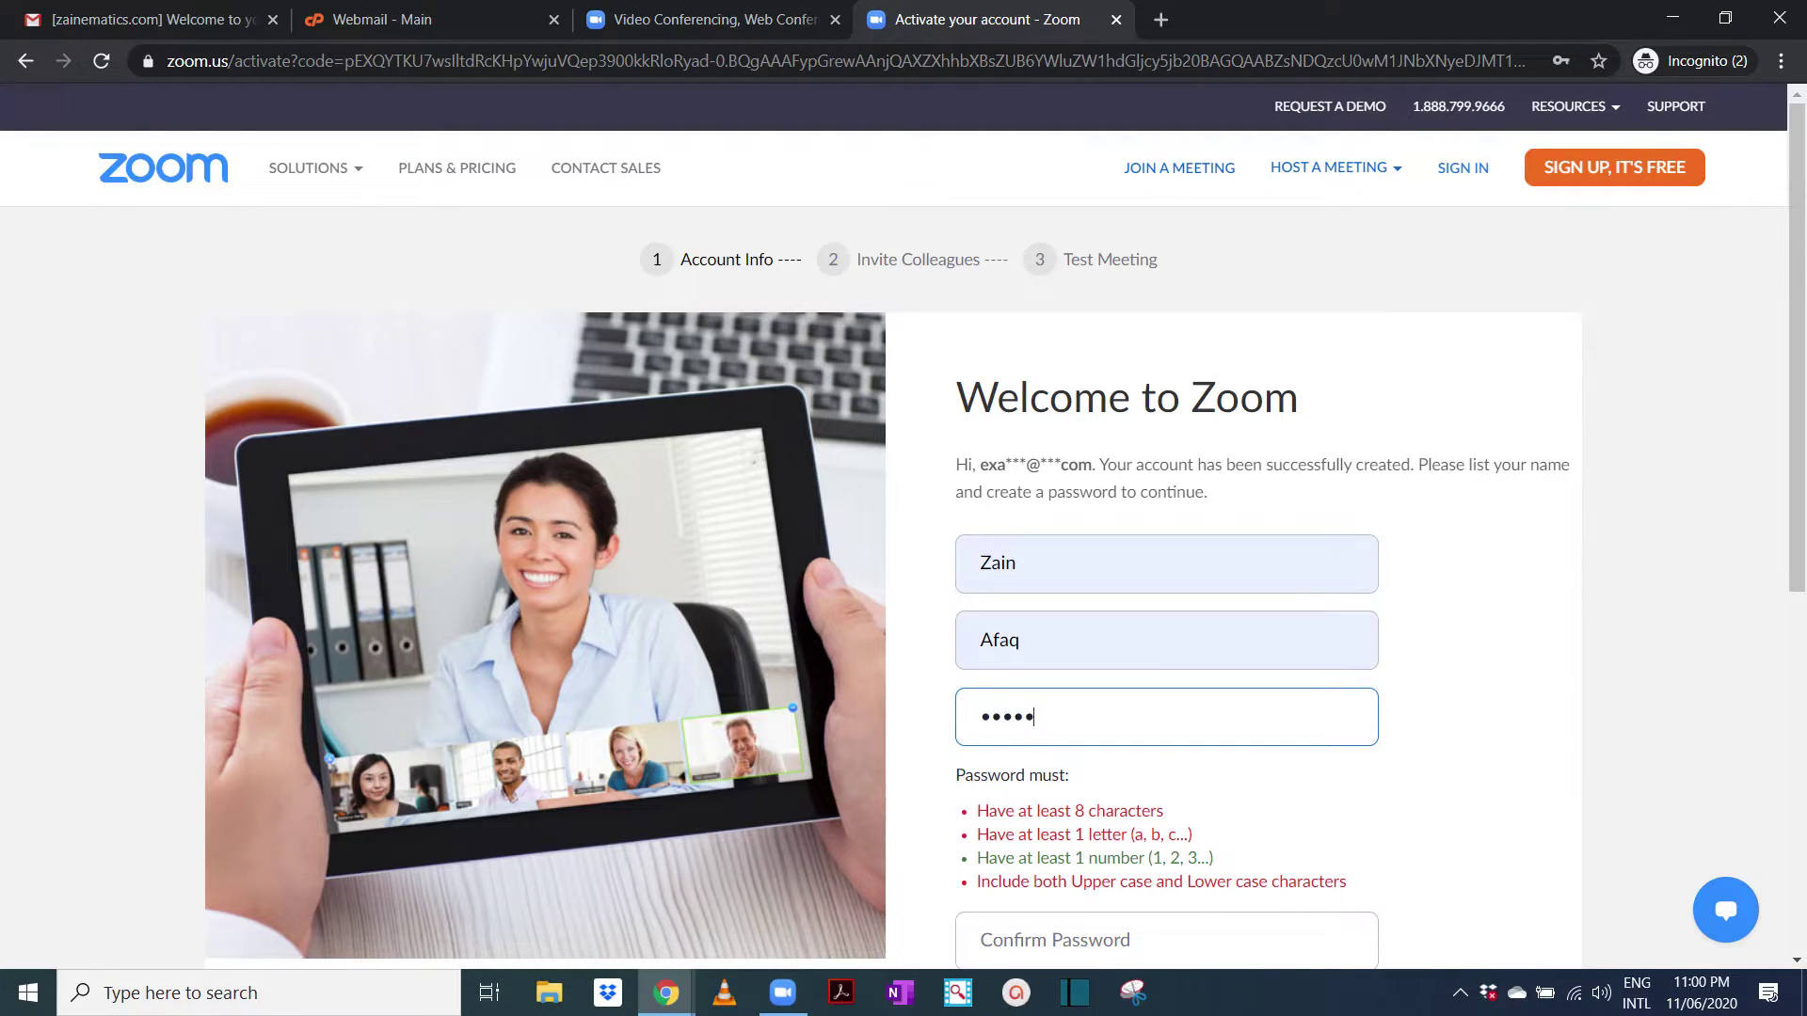
{"action": "scroll", "coordinate": [901, 527], "scroll_direction": "down", "scroll_amount": 2}
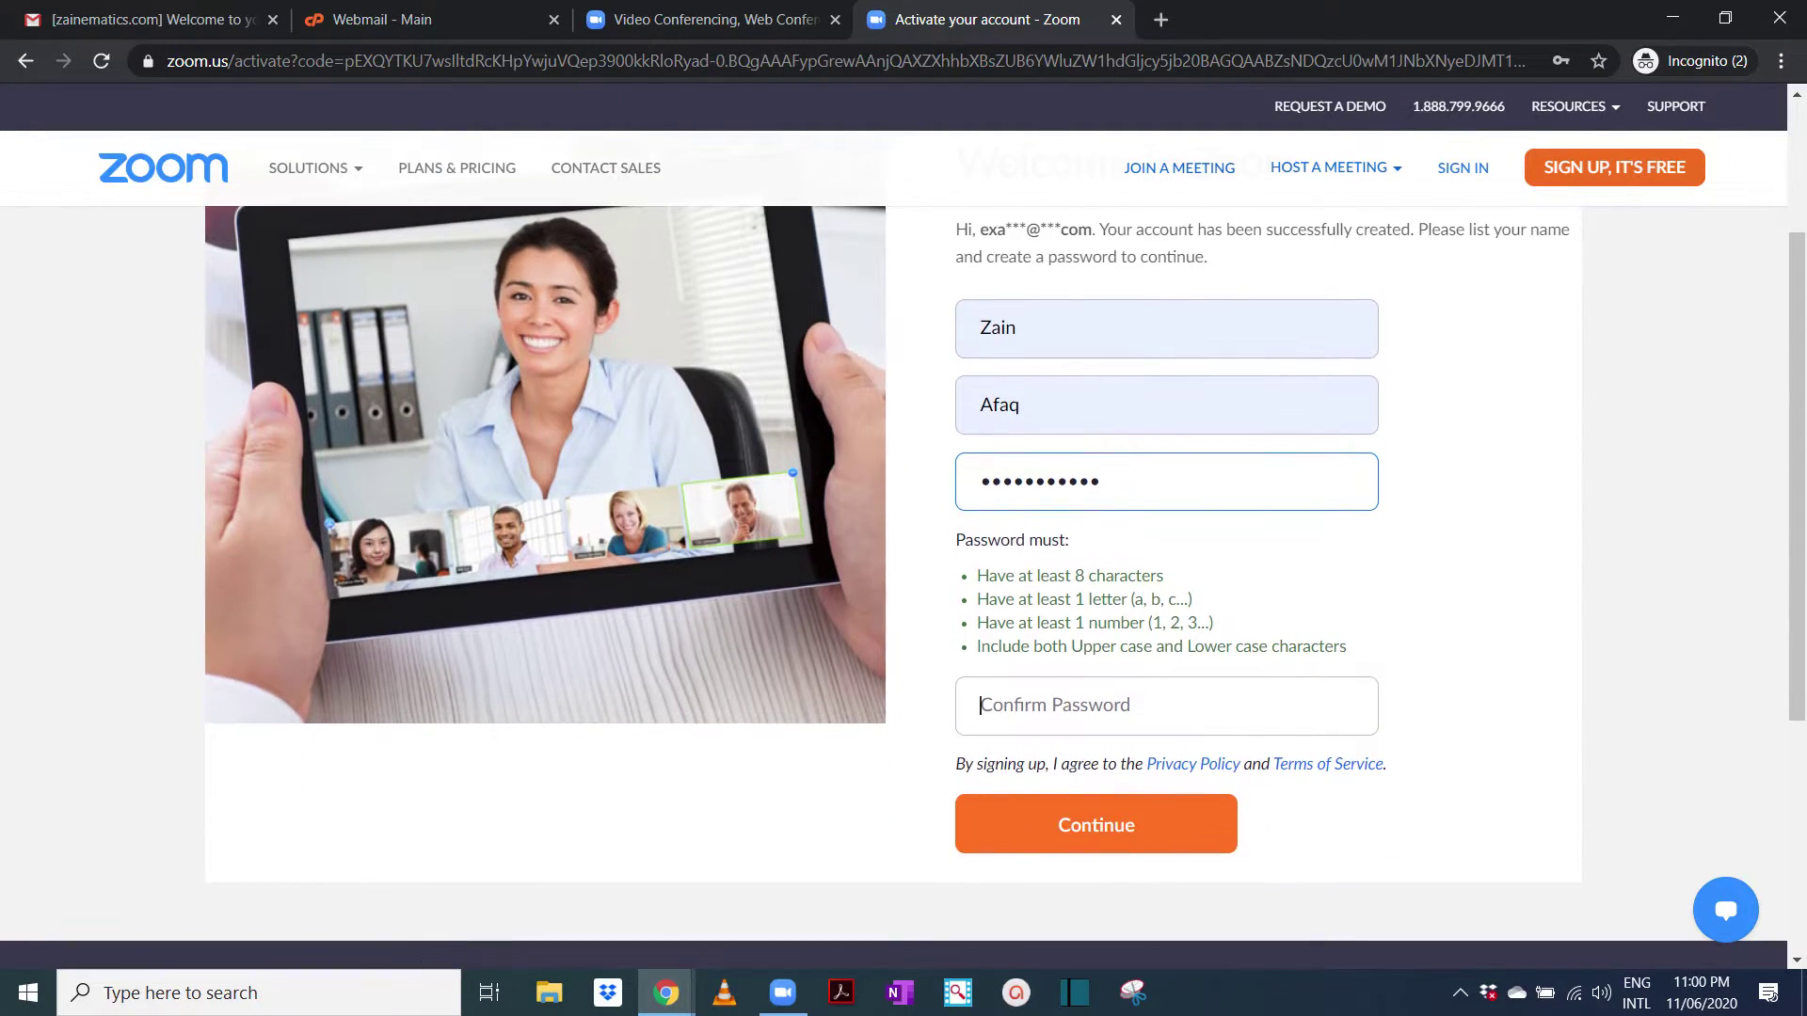
{"action": "key", "text": "Tab"}
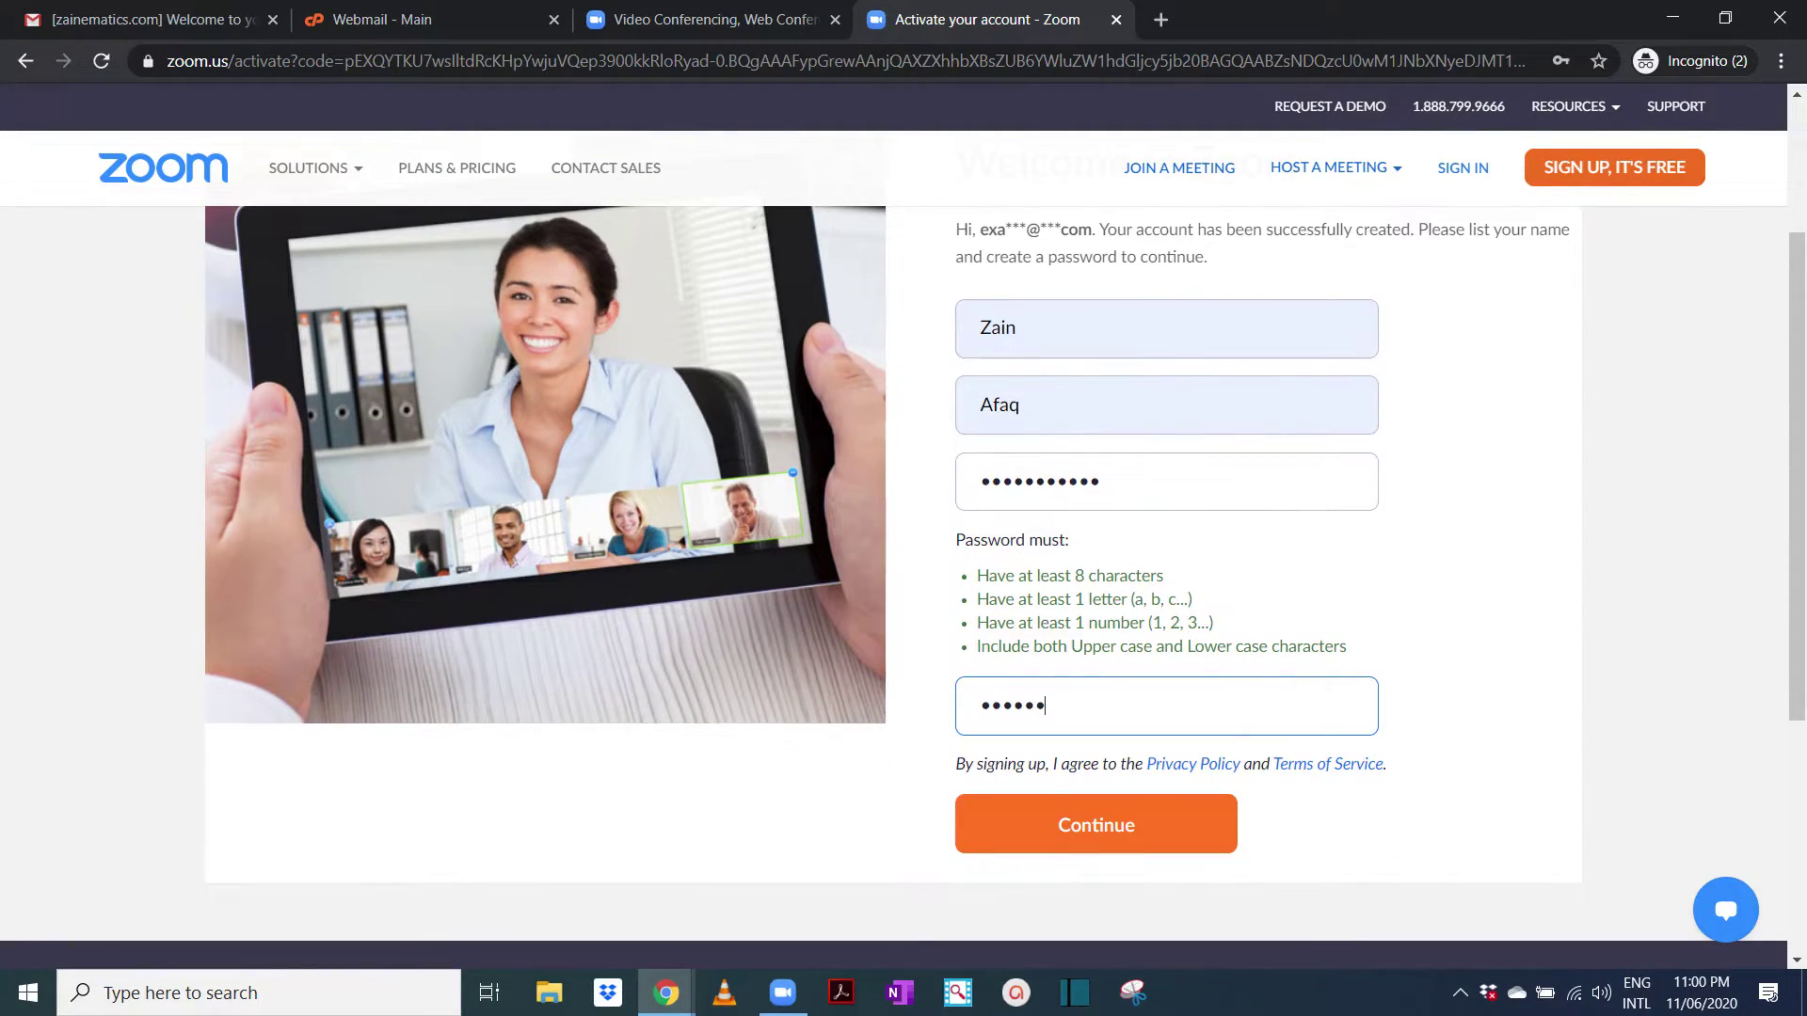
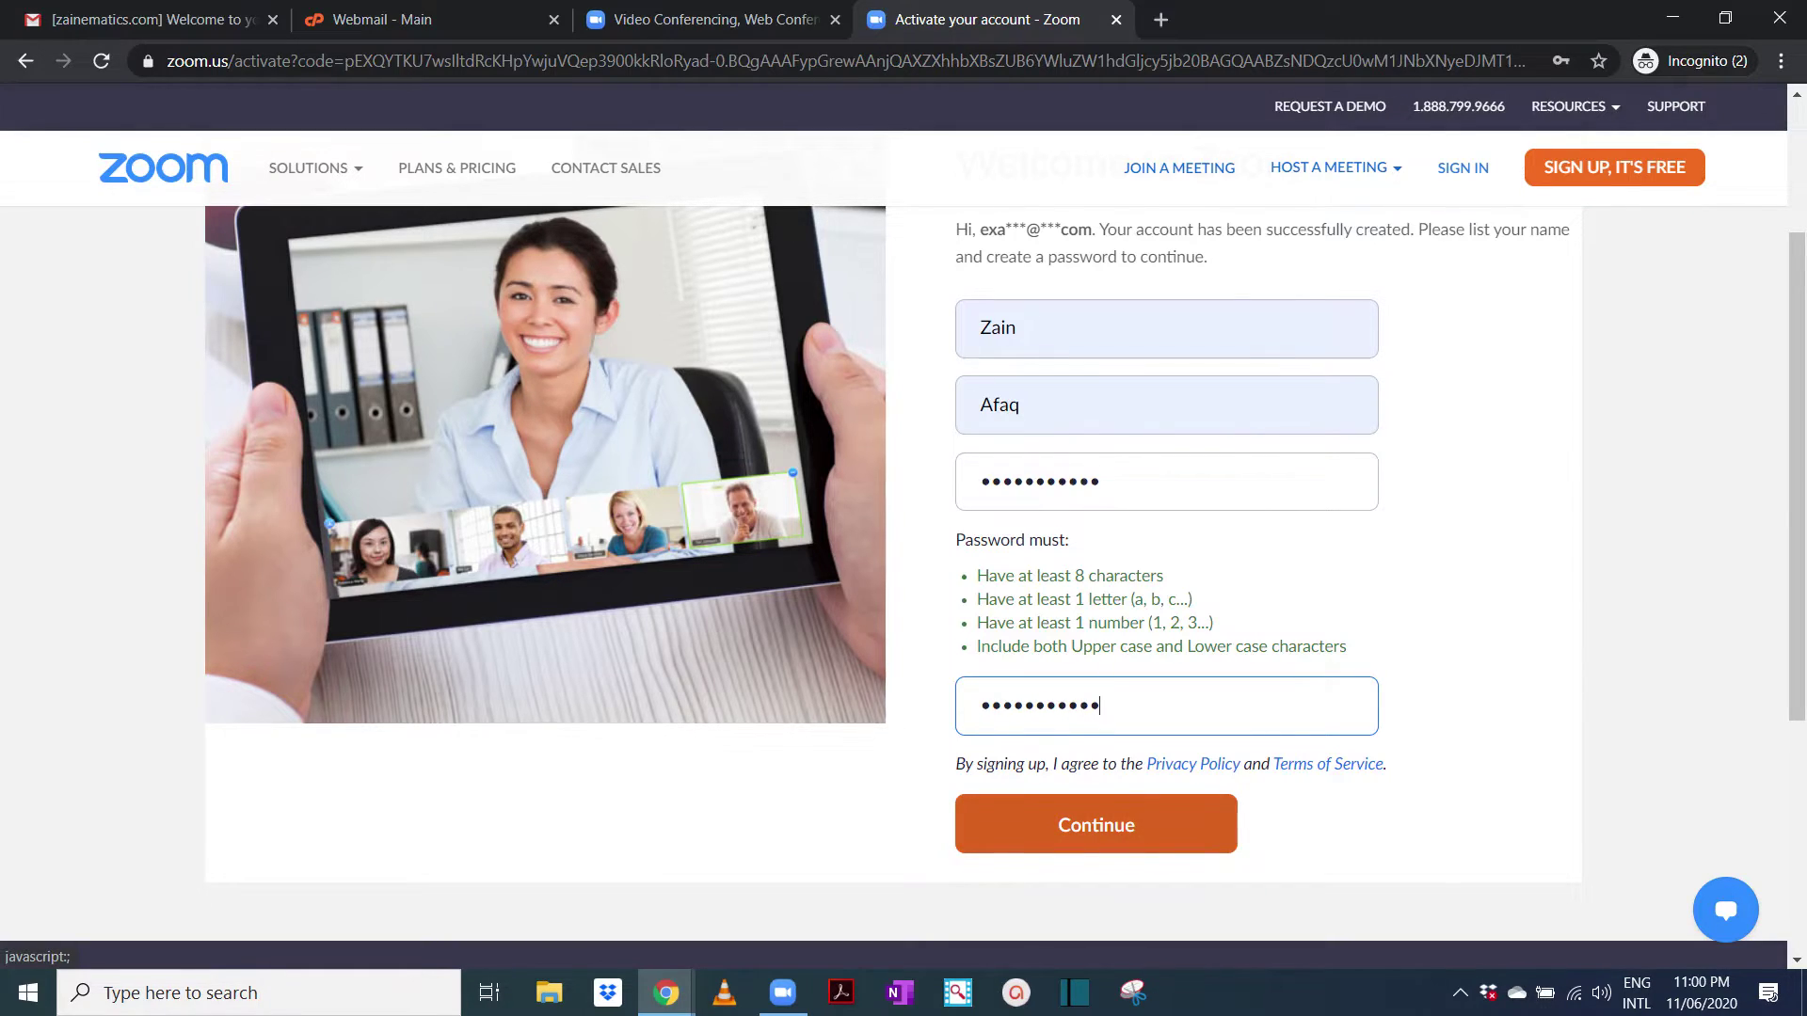
Submit the activation form, pass the bus-image robot check, and skip inviting colleagues
{"action": "left_click", "coordinate": [1096, 824]}
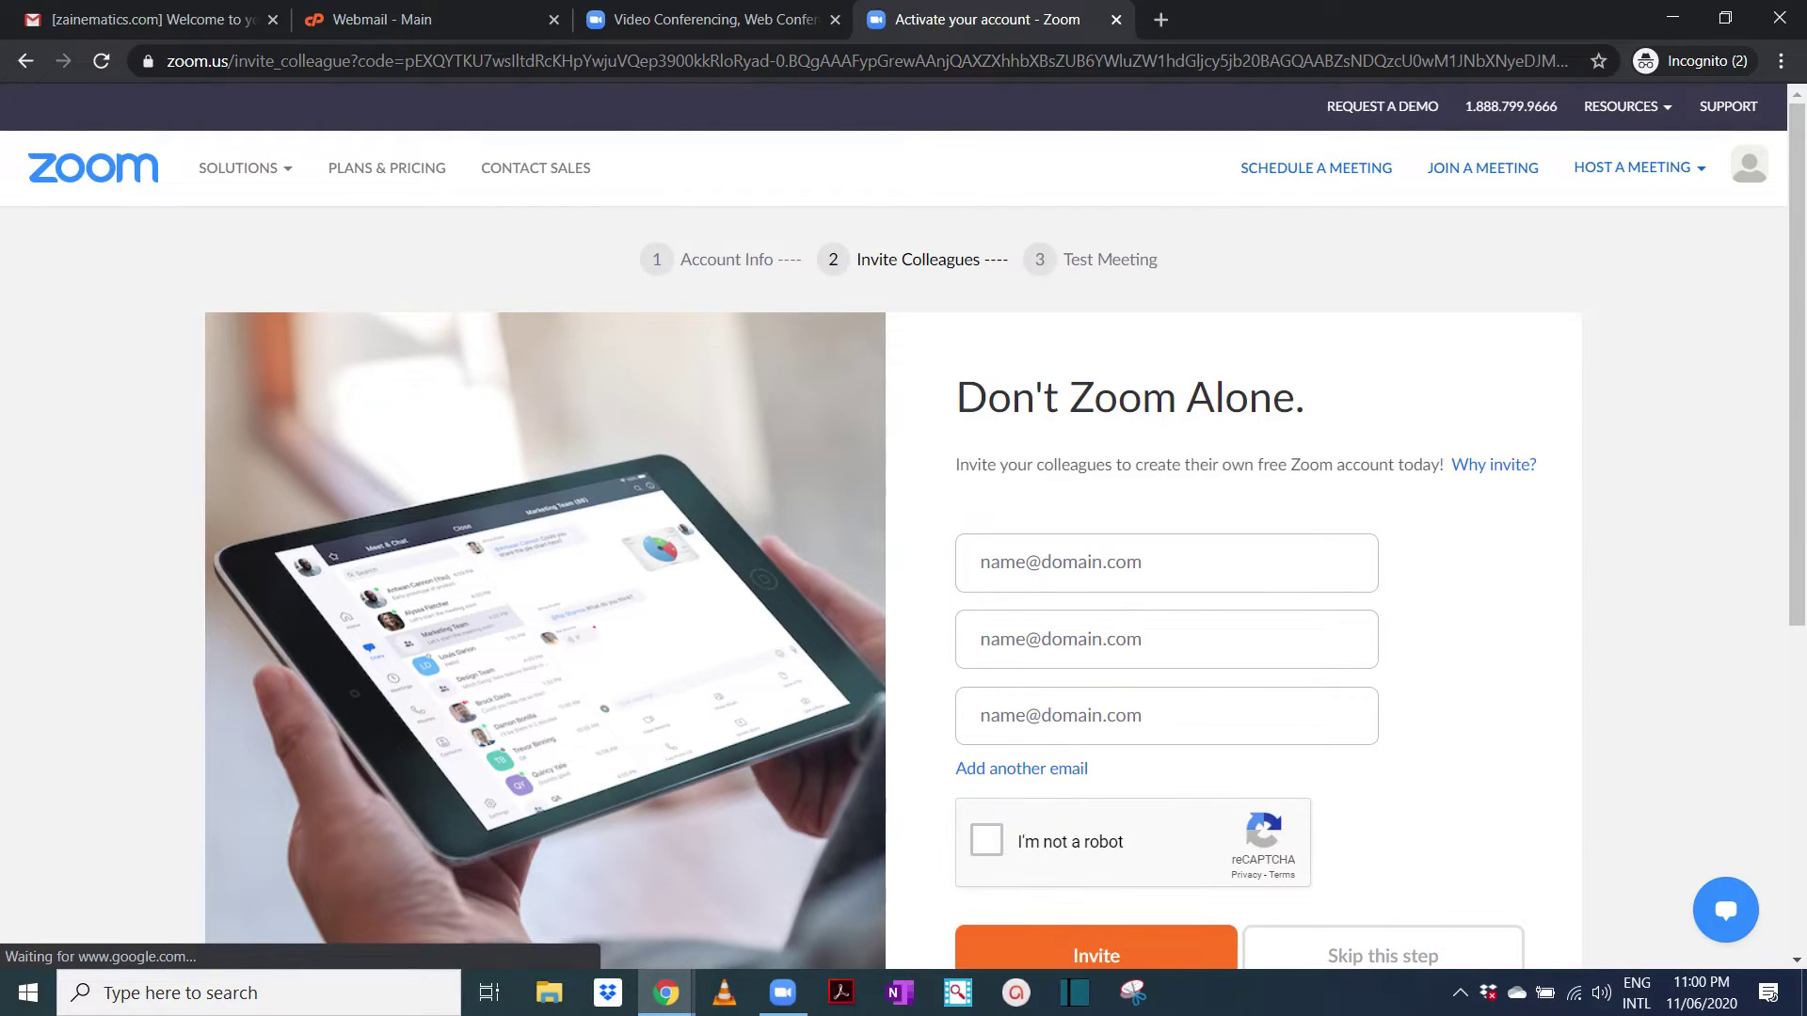
{"action": "scroll", "coordinate": [904, 583], "scroll_direction": "down", "scroll_amount": 3}
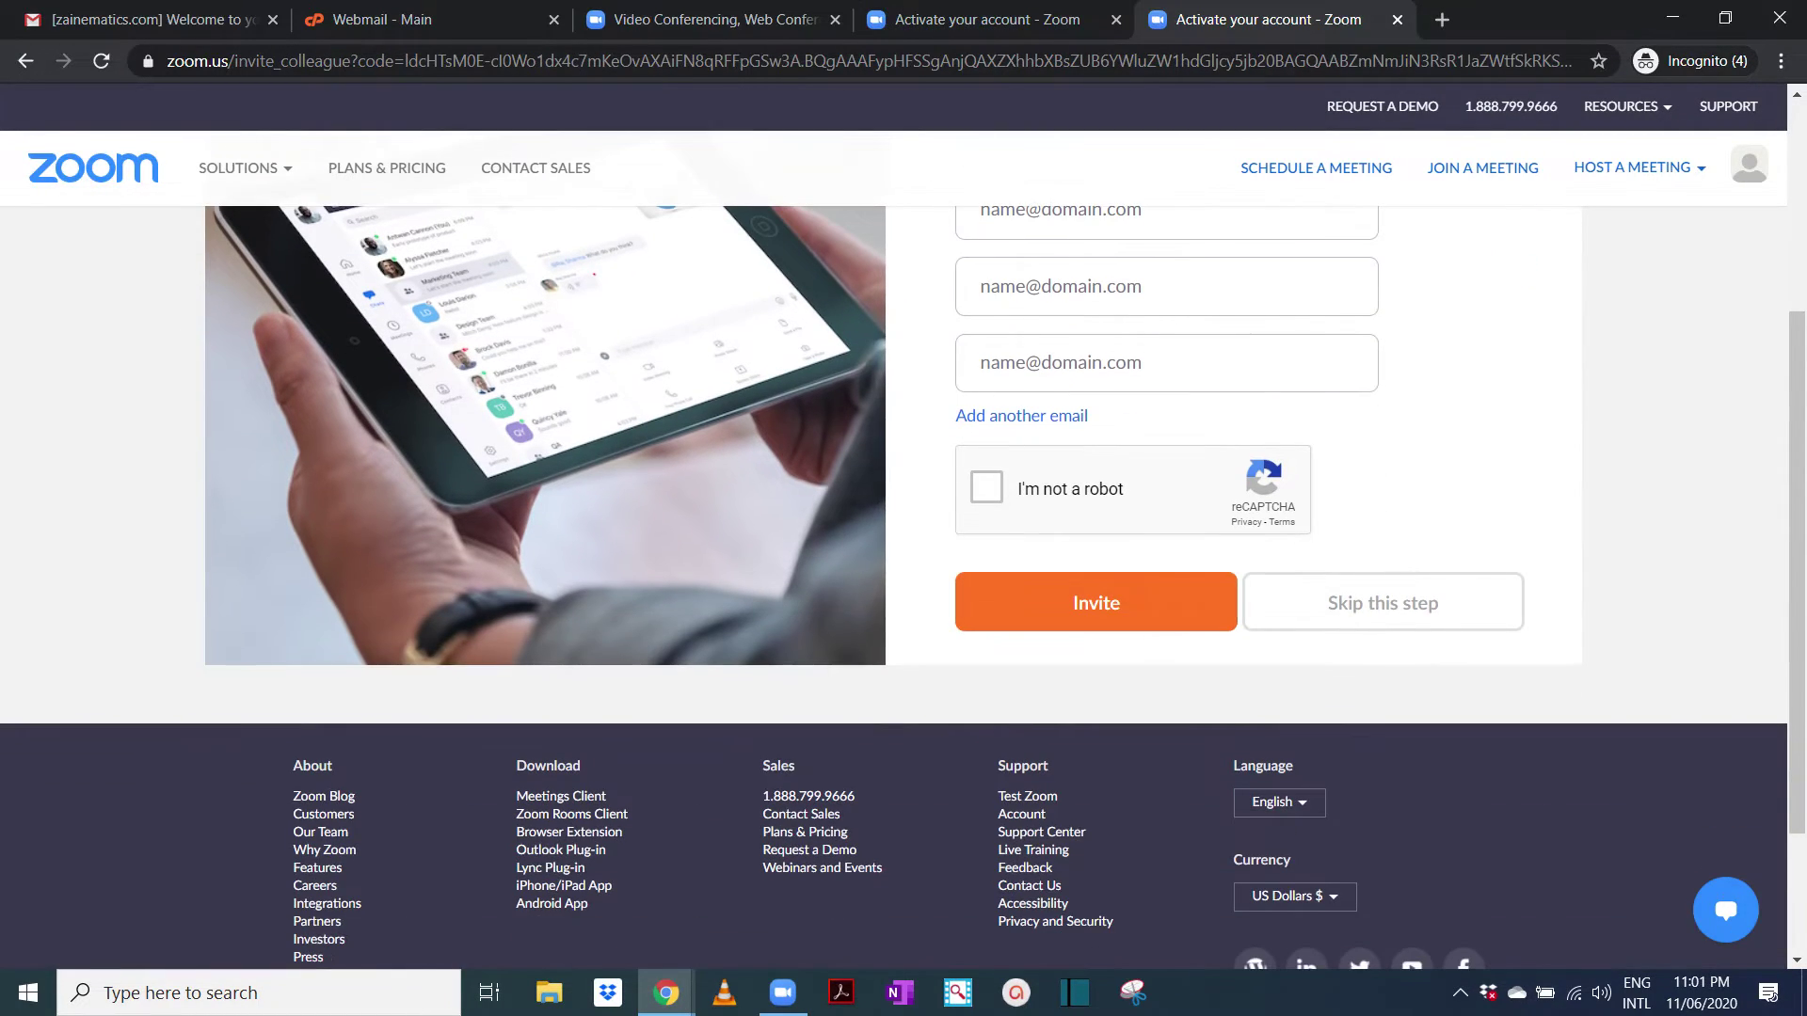
{"action": "left_click", "coordinate": [987, 487]}
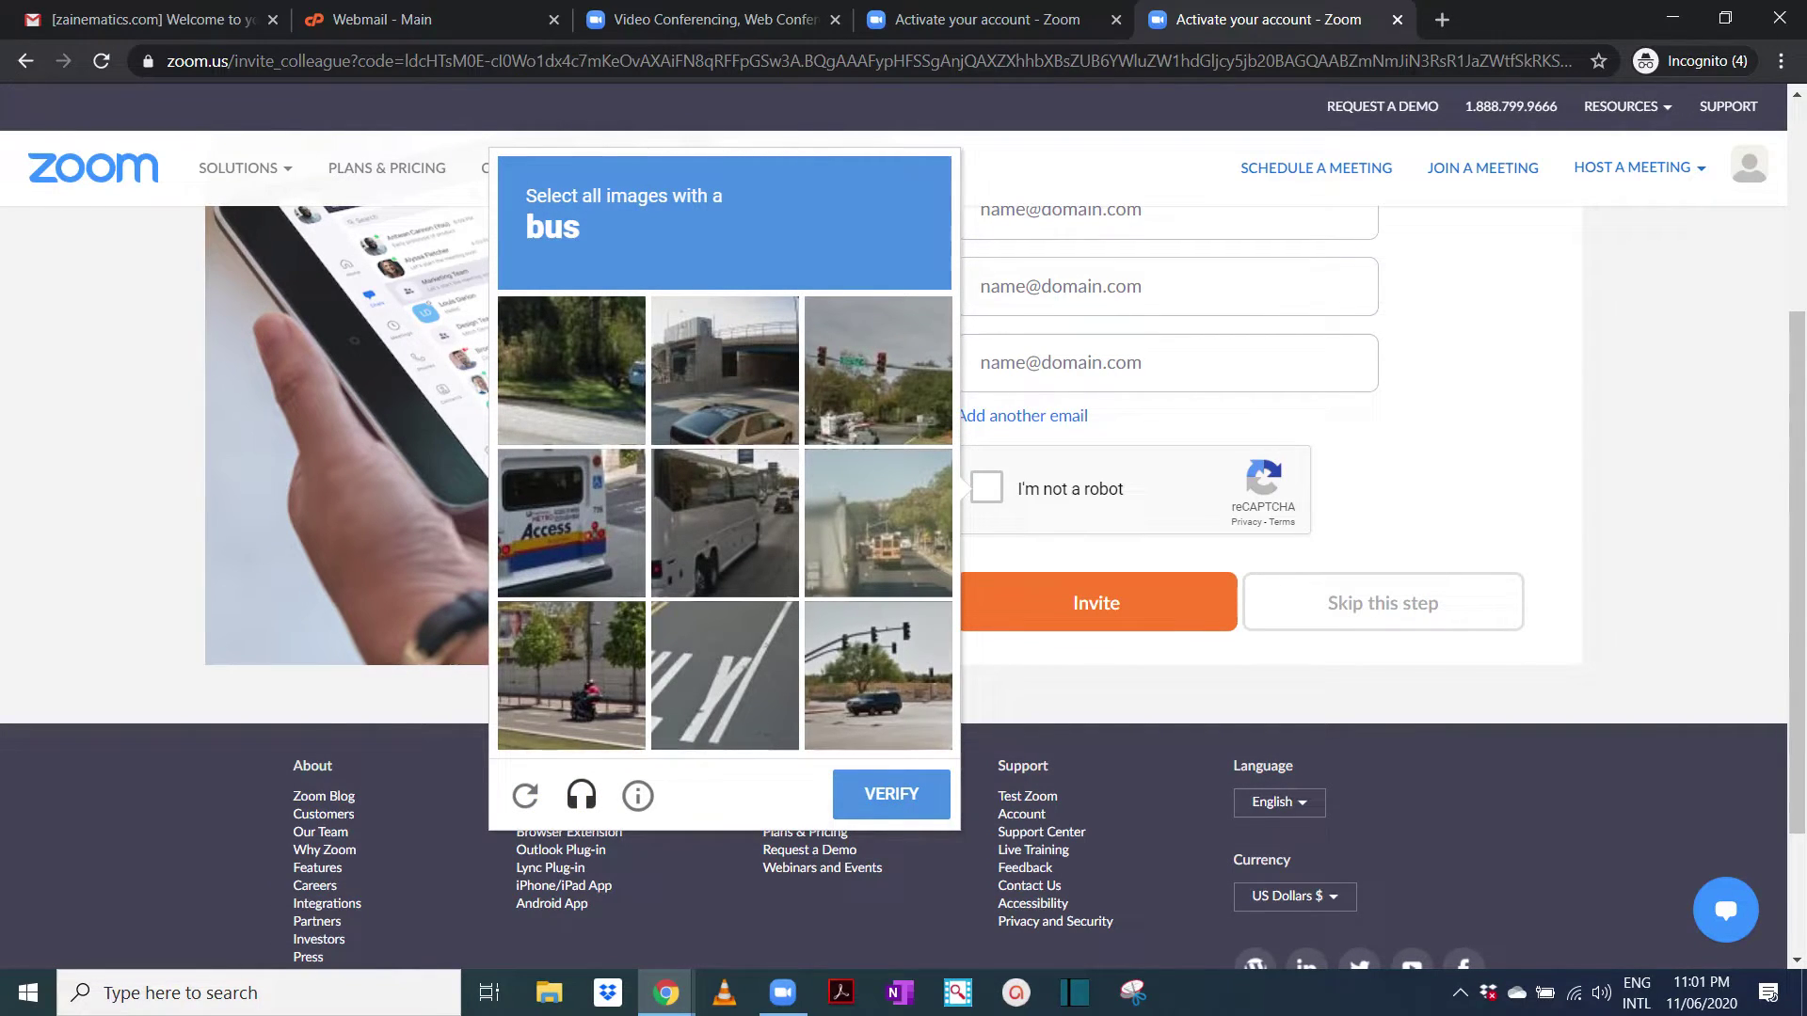
{"action": "left_click", "coordinate": [878, 370]}
{"action": "left_click", "coordinate": [572, 523]}
{"action": "left_click", "coordinate": [725, 523]}
{"action": "left_click", "coordinate": [878, 523]}
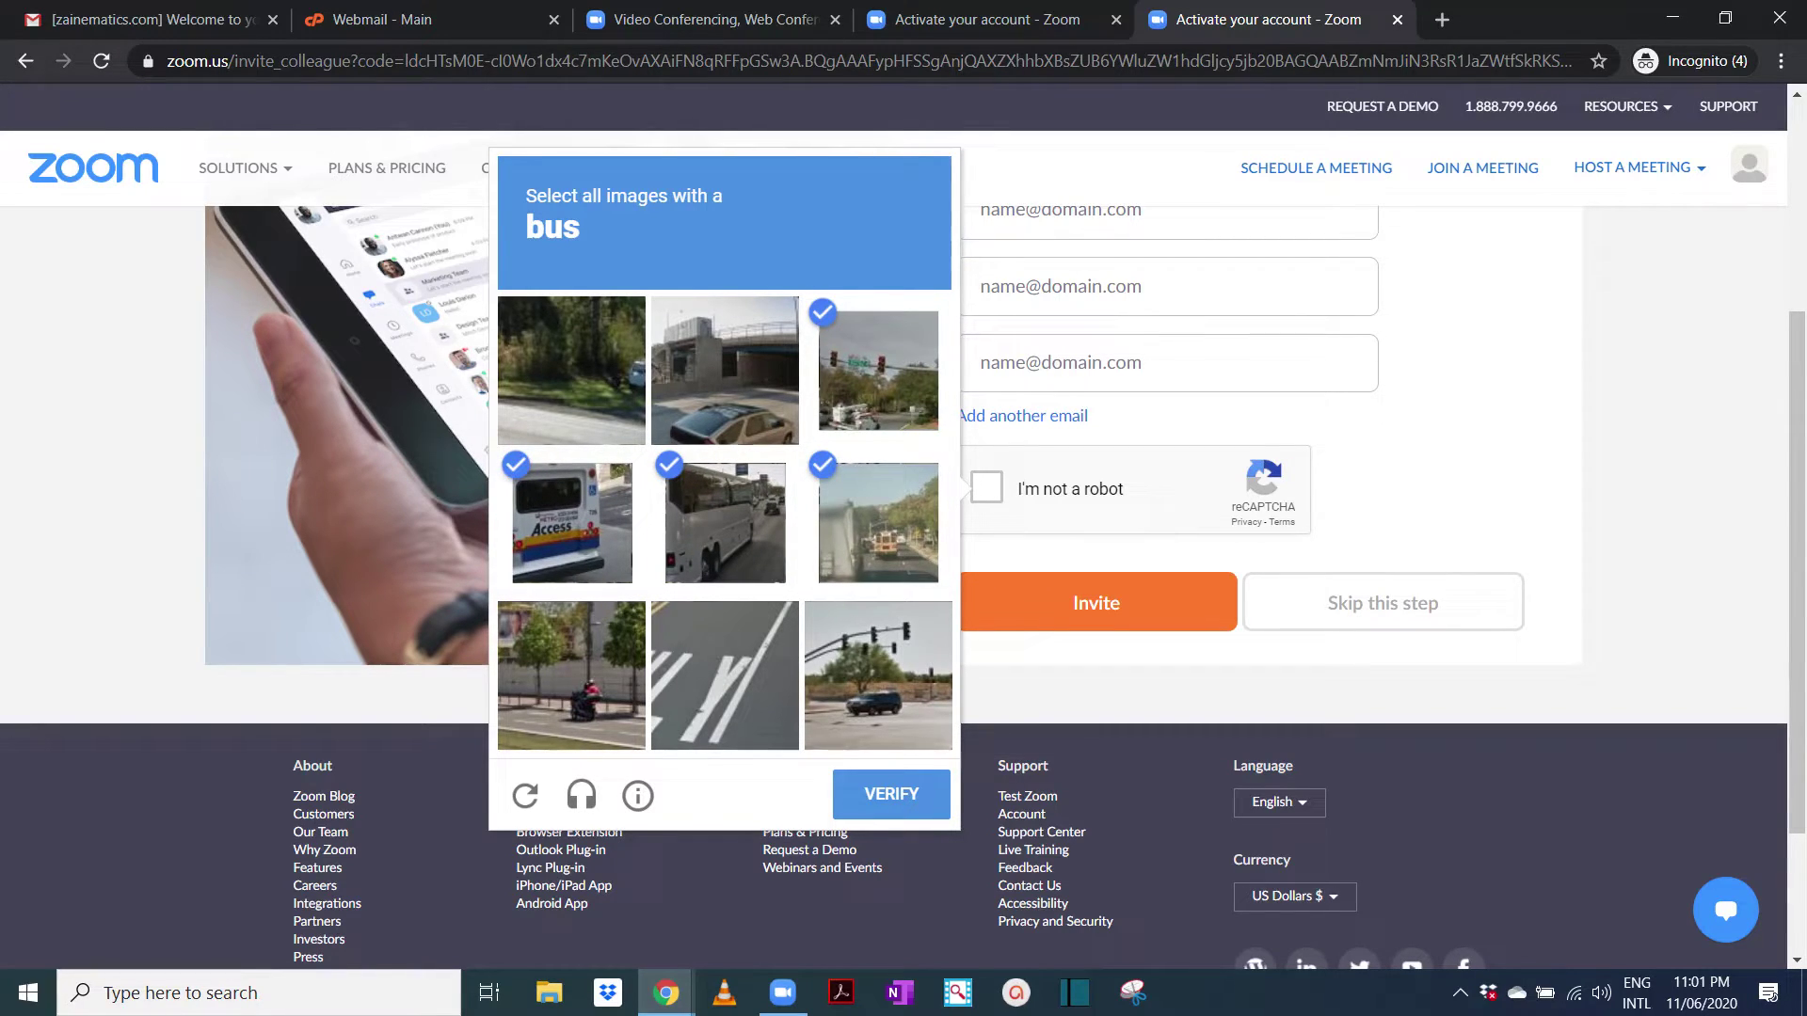
{"action": "left_click", "coordinate": [891, 793]}
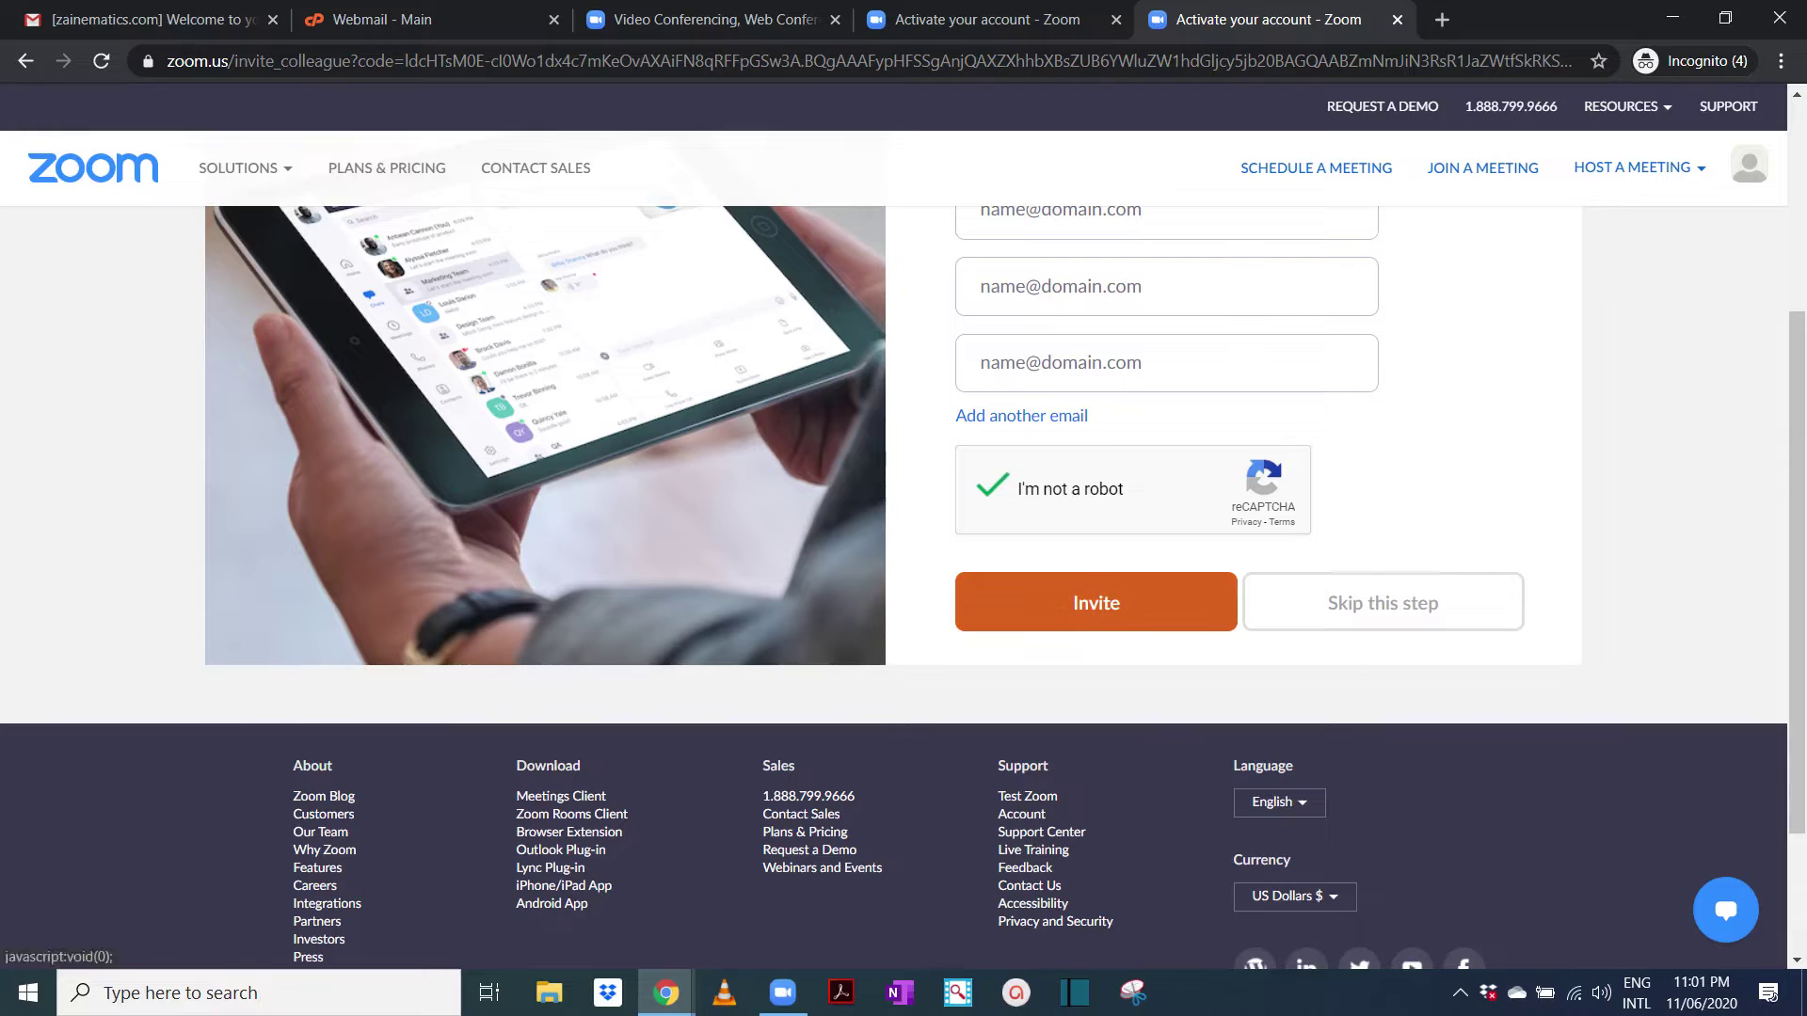
{"action": "left_click", "coordinate": [1383, 603]}
{"action": "scroll", "coordinate": [903, 565], "scroll_direction": "down", "scroll_amount": 1}
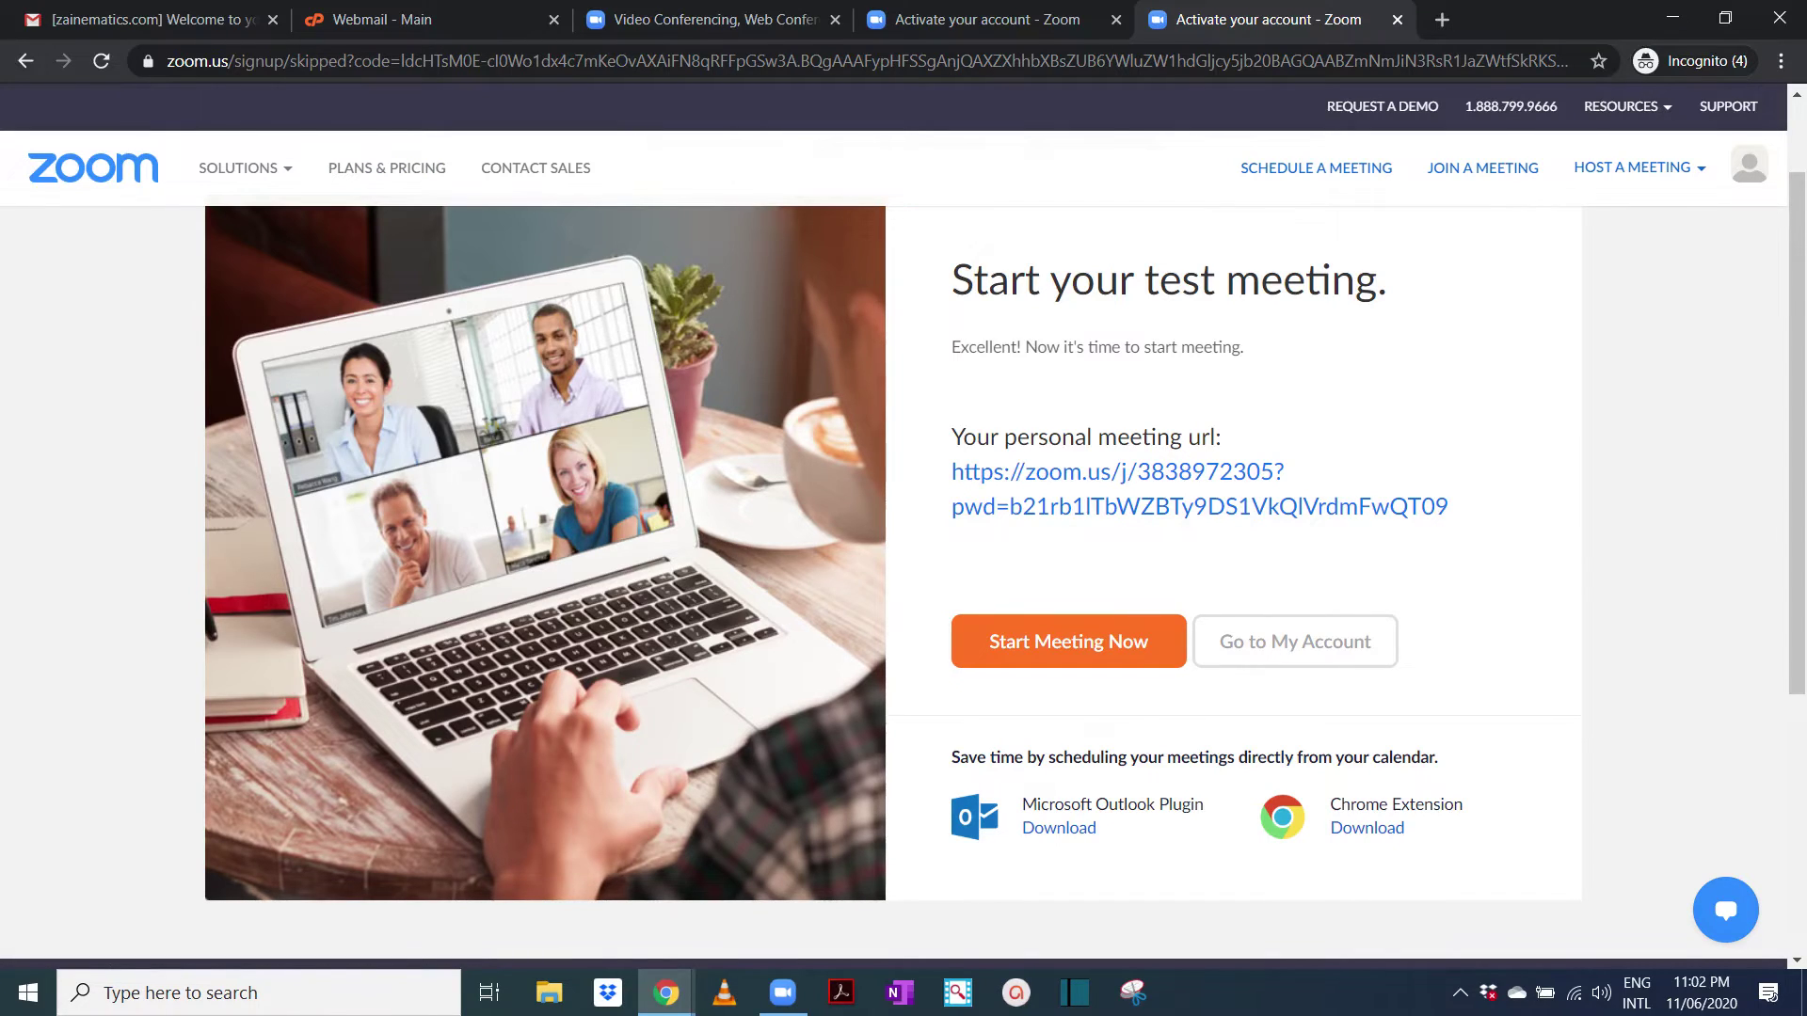
Browse the new Zoom account's My Profile page, then return to the Webmail - Main tab
{"action": "left_click", "coordinate": [1295, 641]}
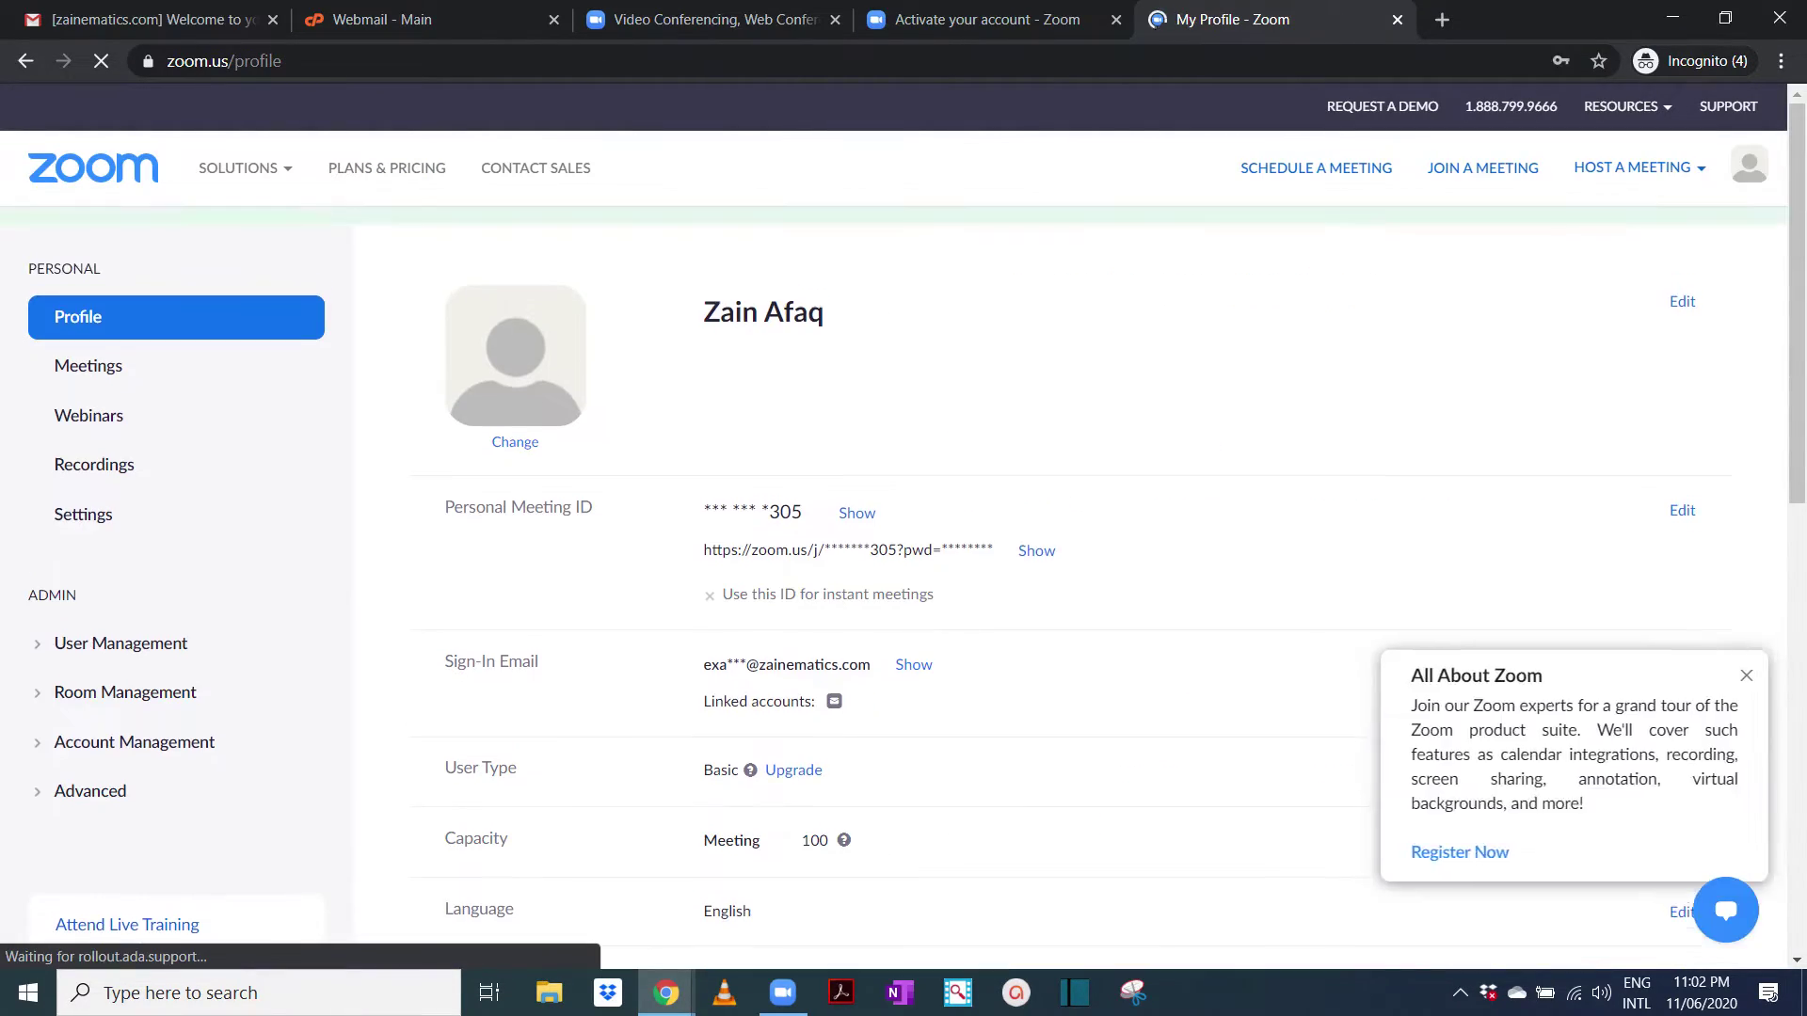
{"action": "scroll", "coordinate": [903, 564], "scroll_direction": "down", "scroll_amount": 2}
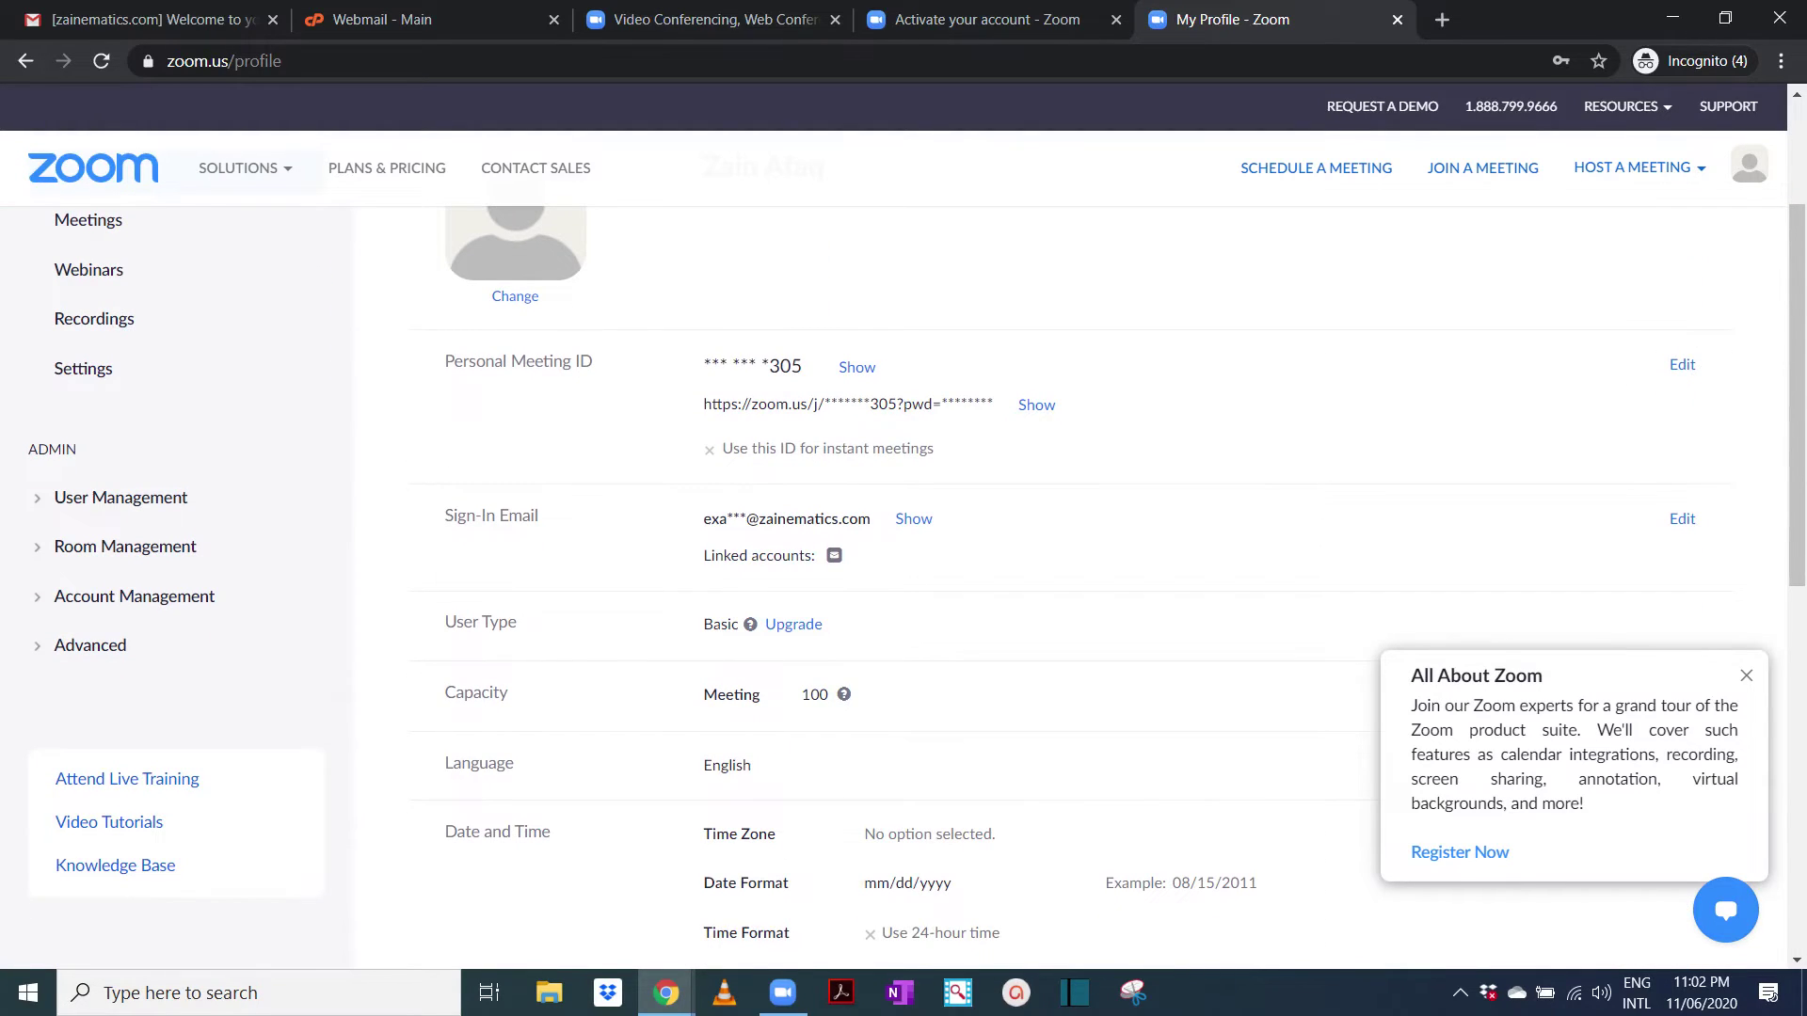
{"action": "scroll", "coordinate": [904, 565], "scroll_direction": "up", "scroll_amount": 2}
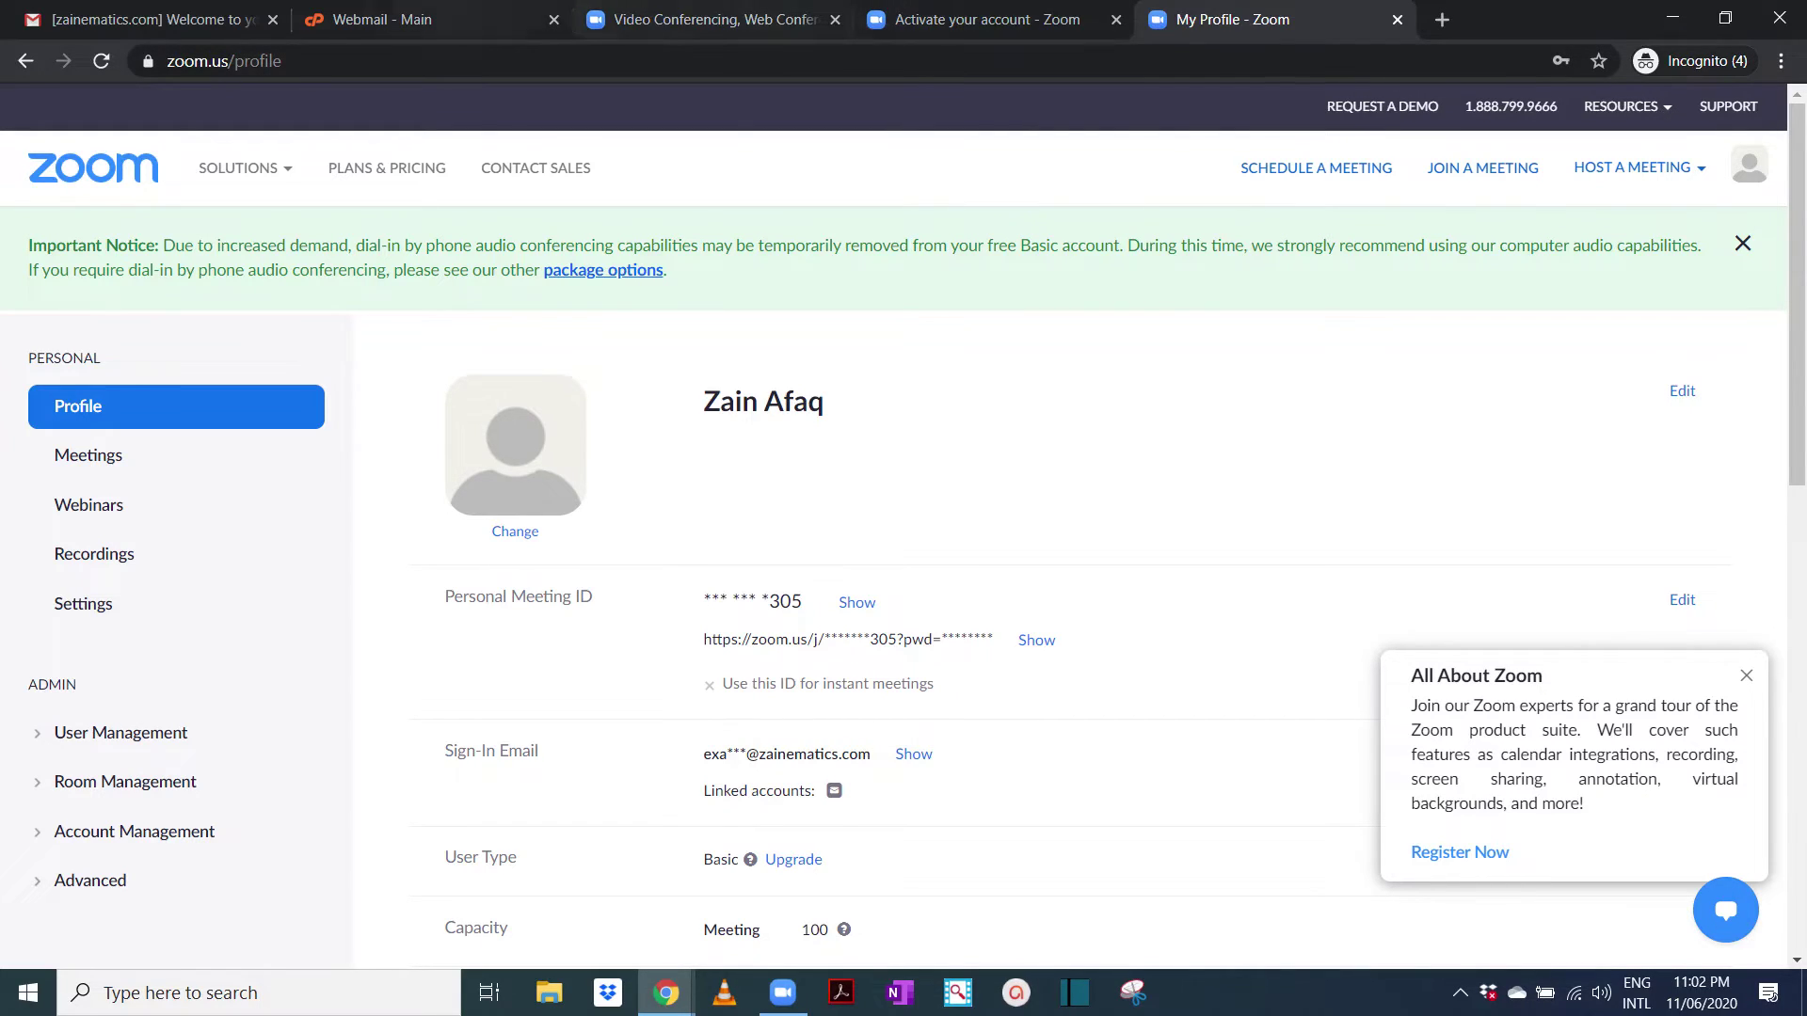
{"action": "left_click", "coordinate": [396, 20]}
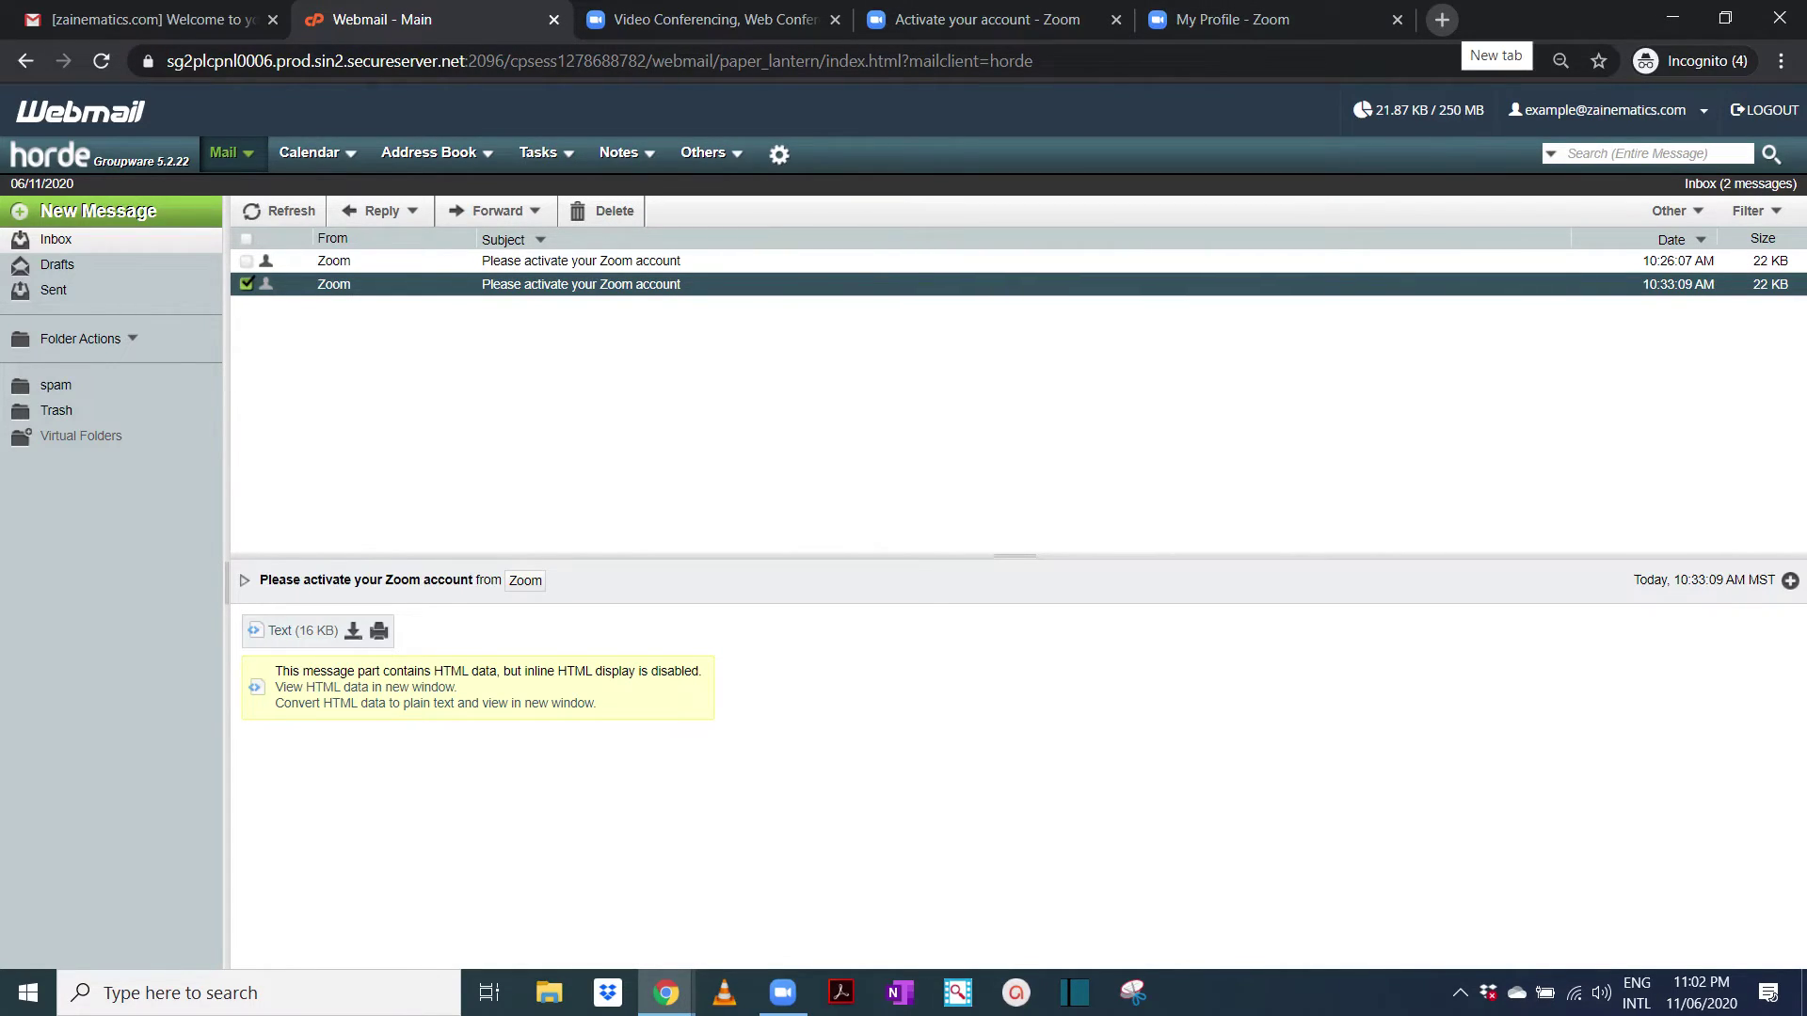
Load webmail.zainematics.com in a new Chrome tab to reach the cPanel Webmail login page
{"action": "left_click", "coordinate": [1442, 19]}
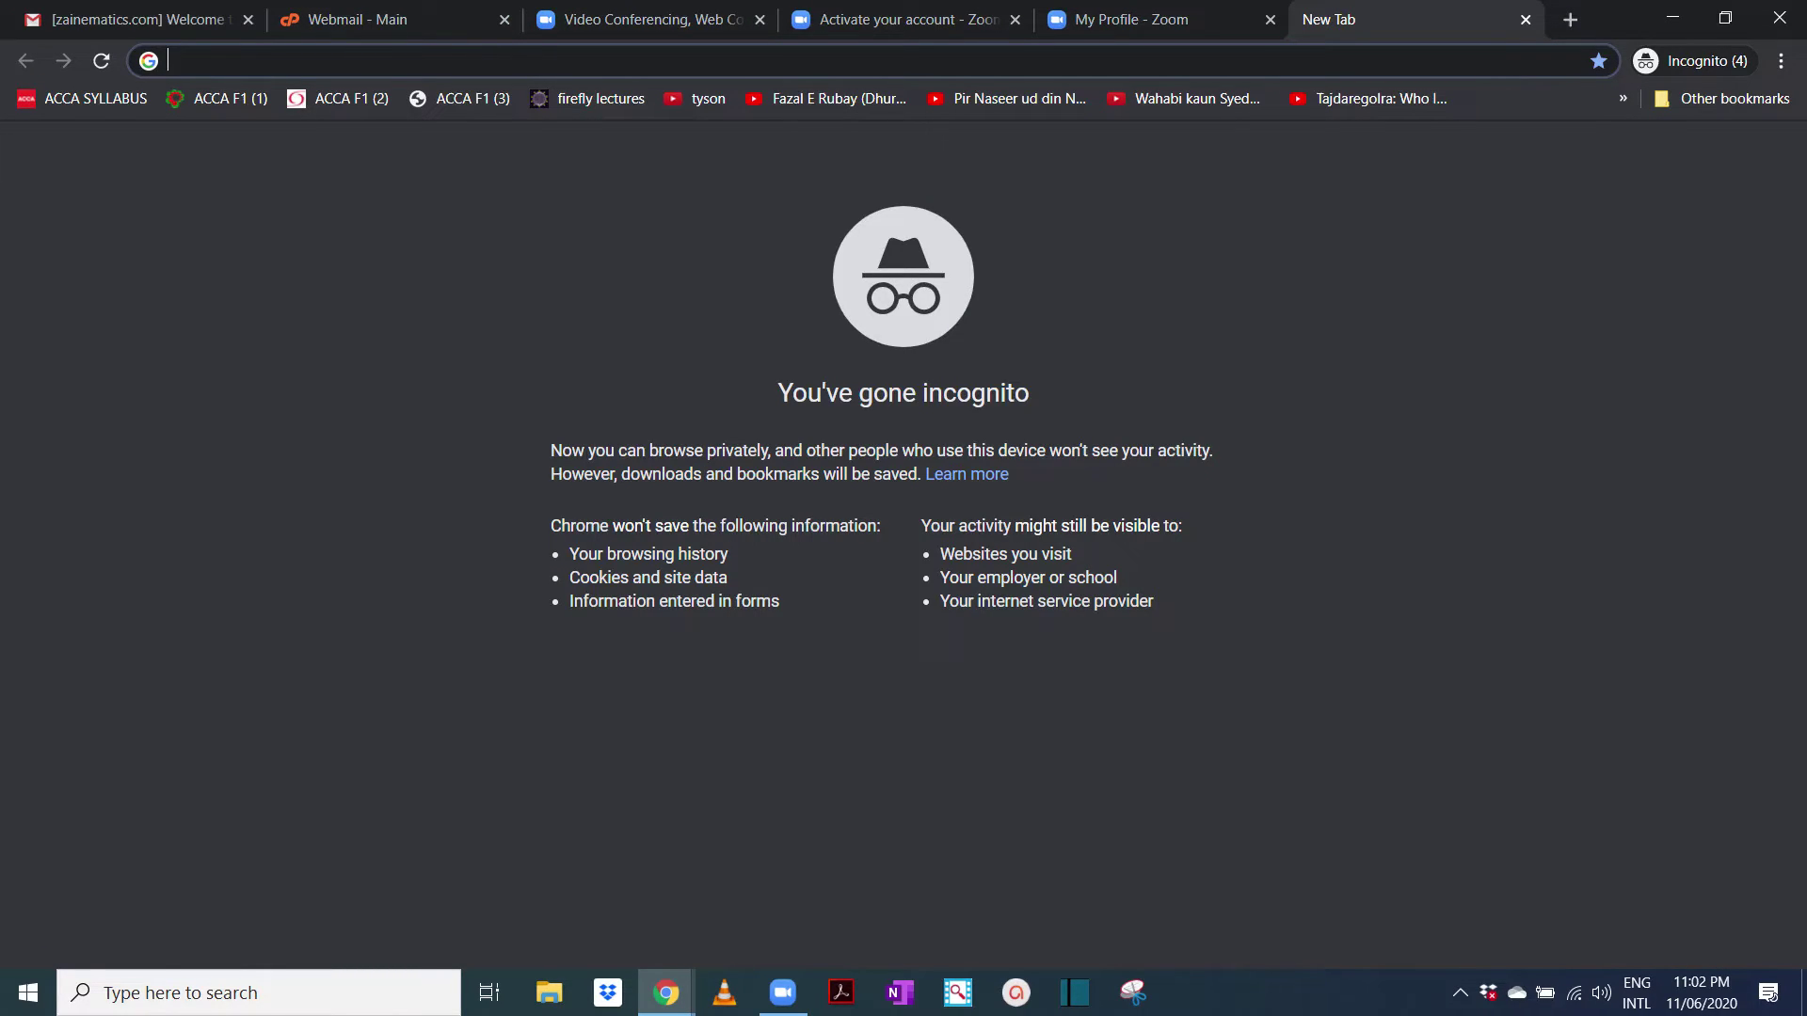
{"action": "type", "text": "WEBMA"}
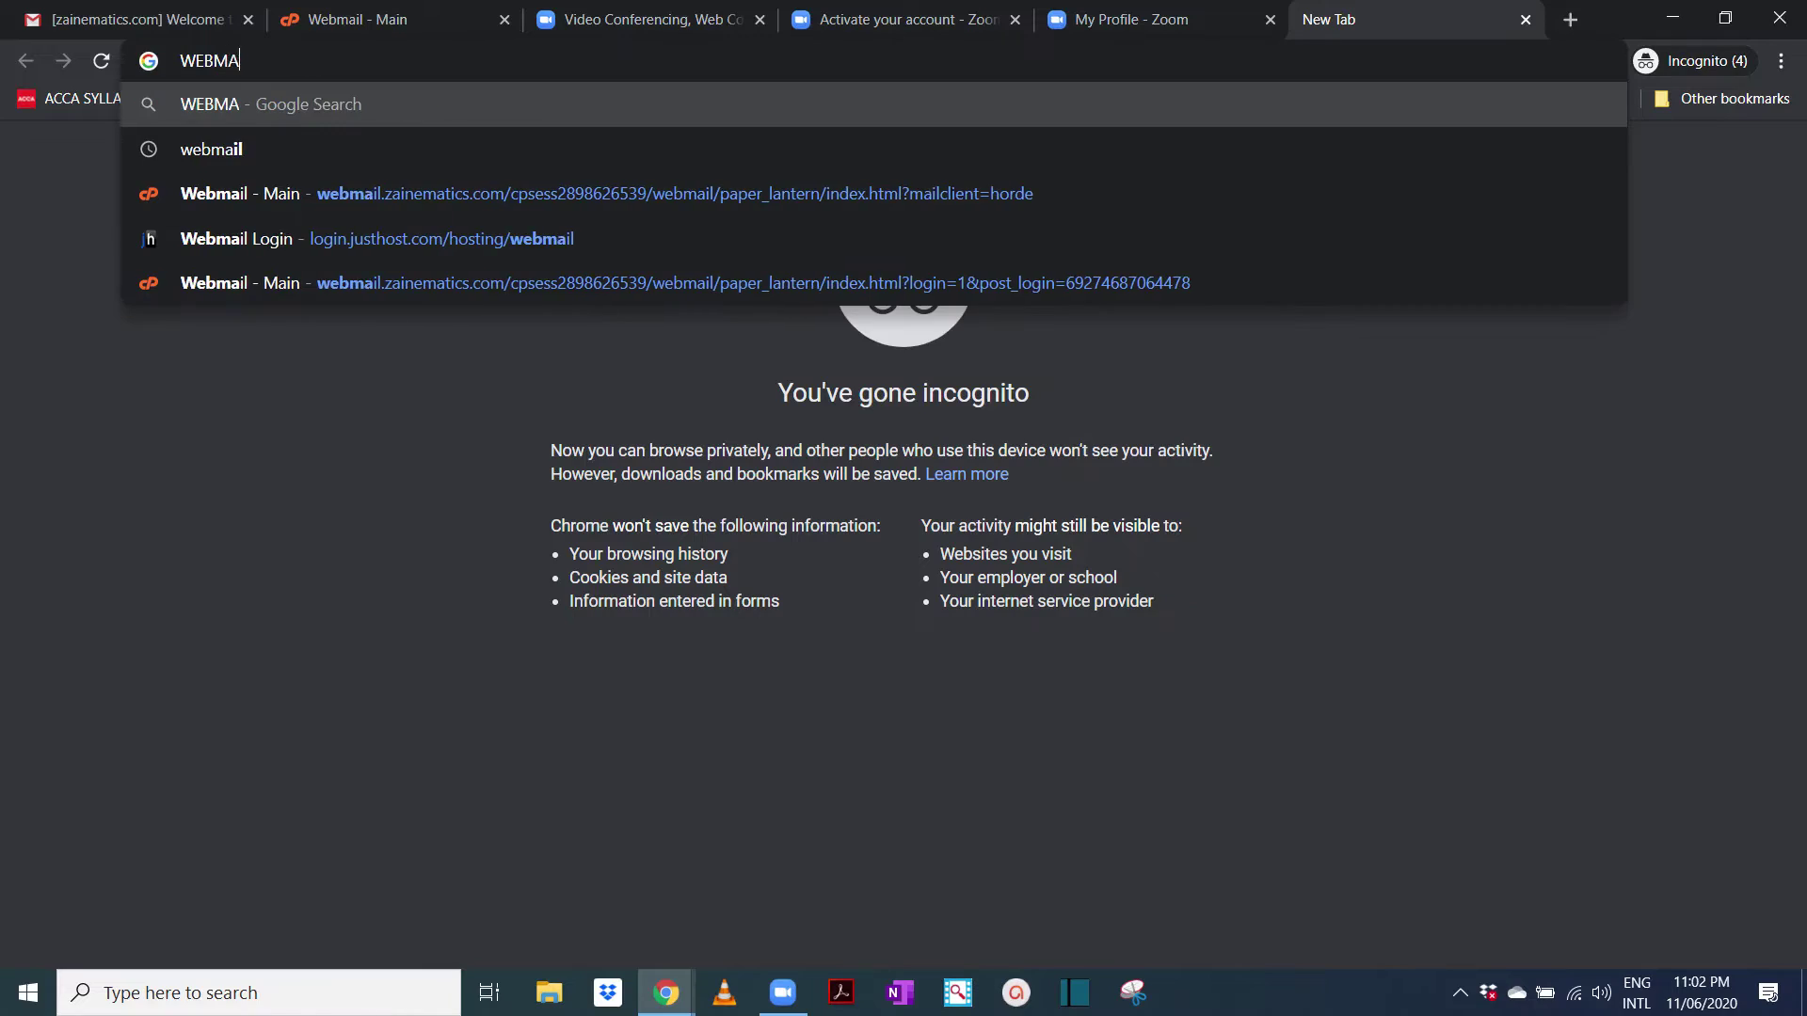
{"action": "type", "text": "IL."}
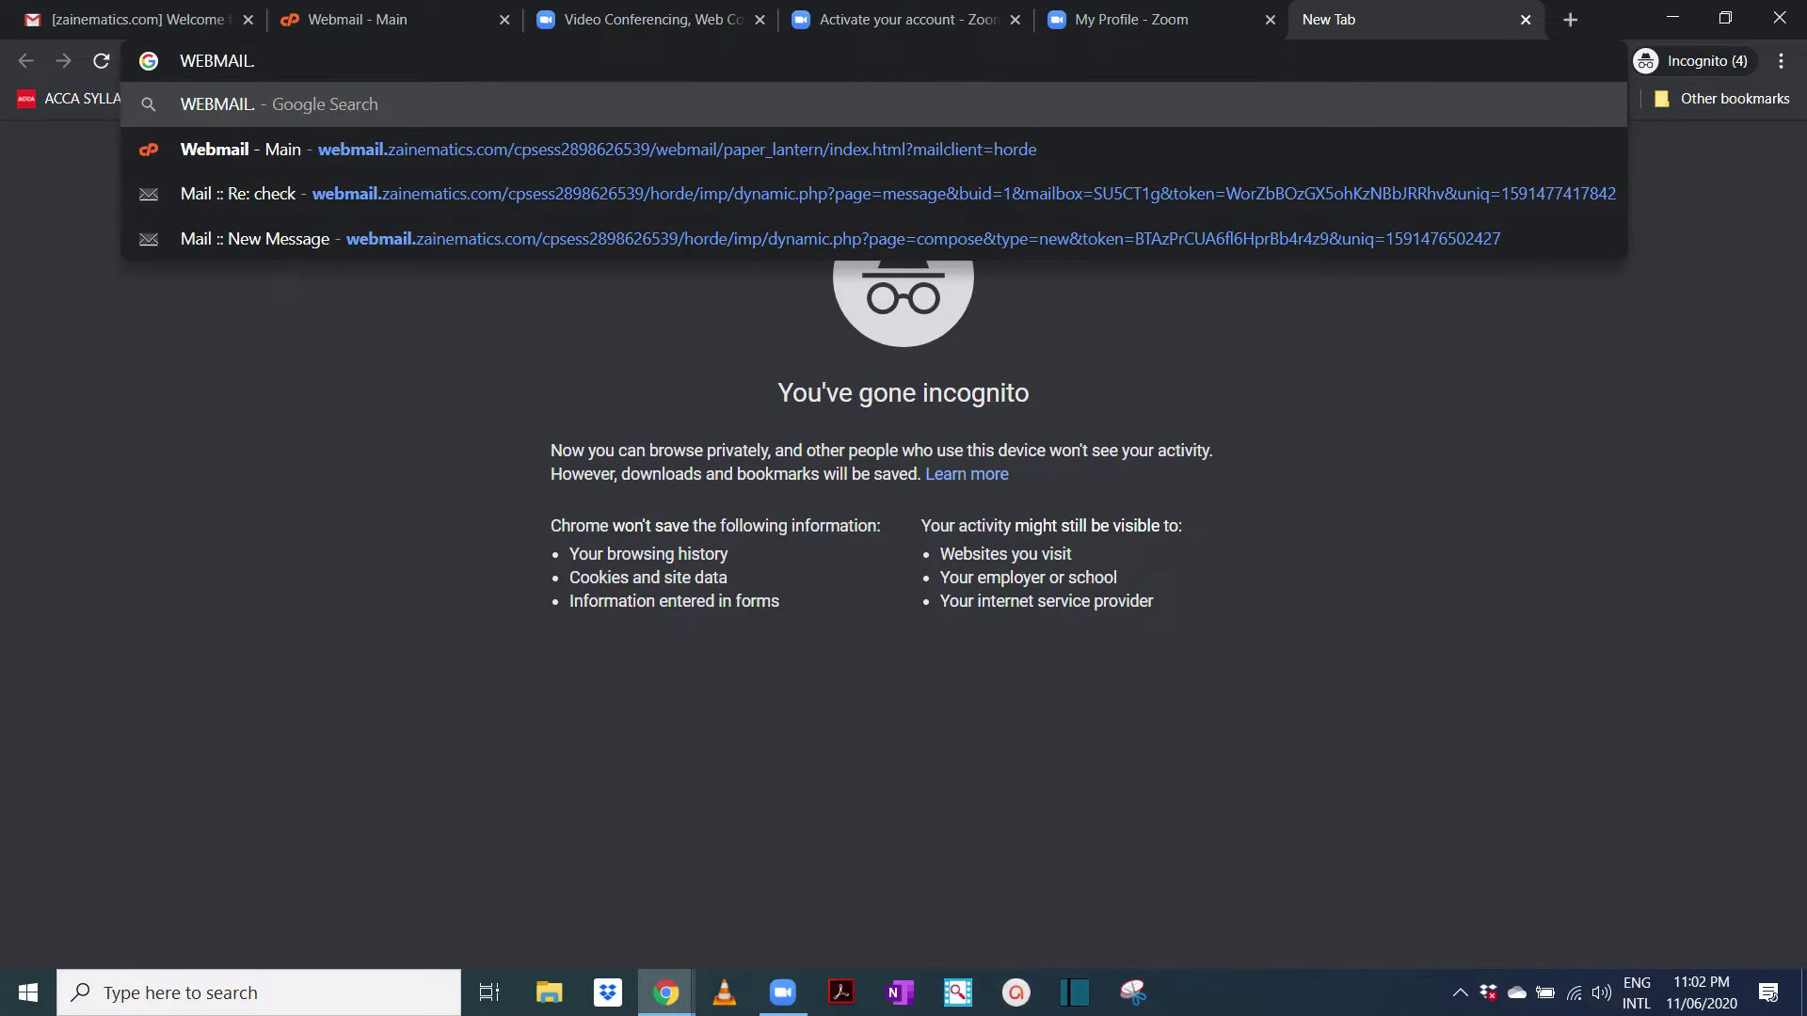
{"action": "type", "text": "ZAINE"}
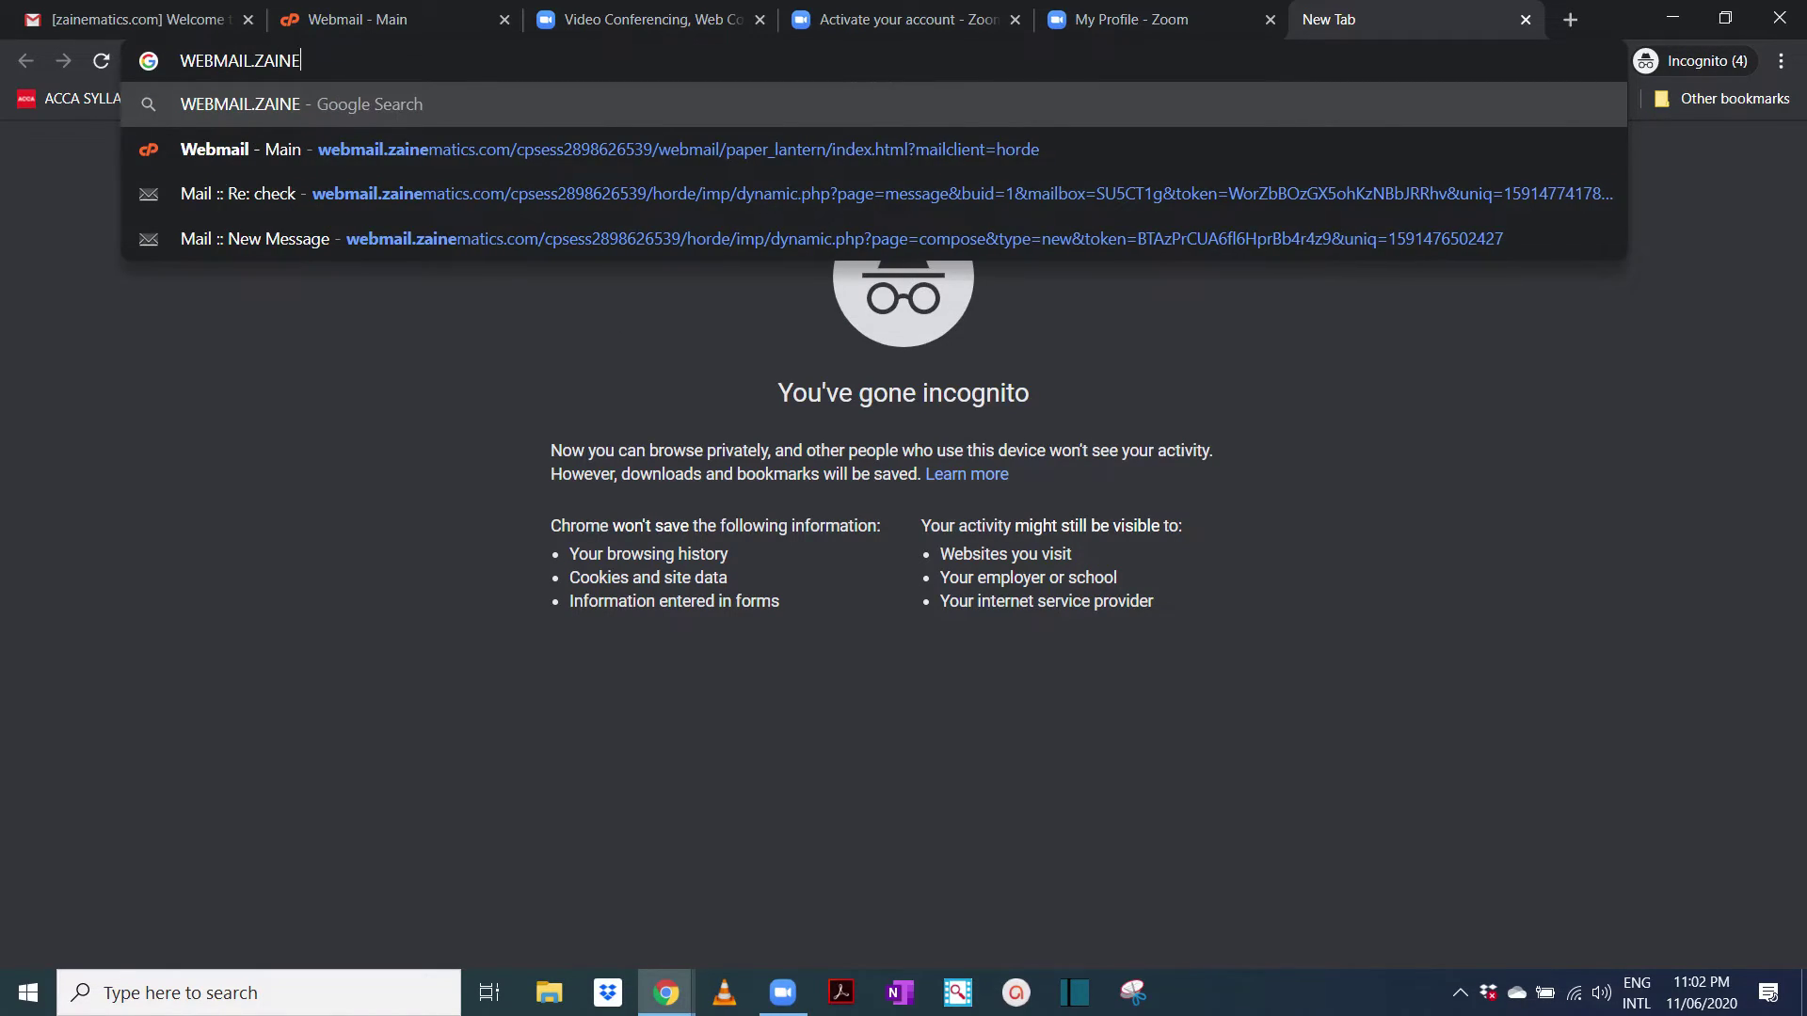
{"action": "type", "text": "MATICS.COM"}
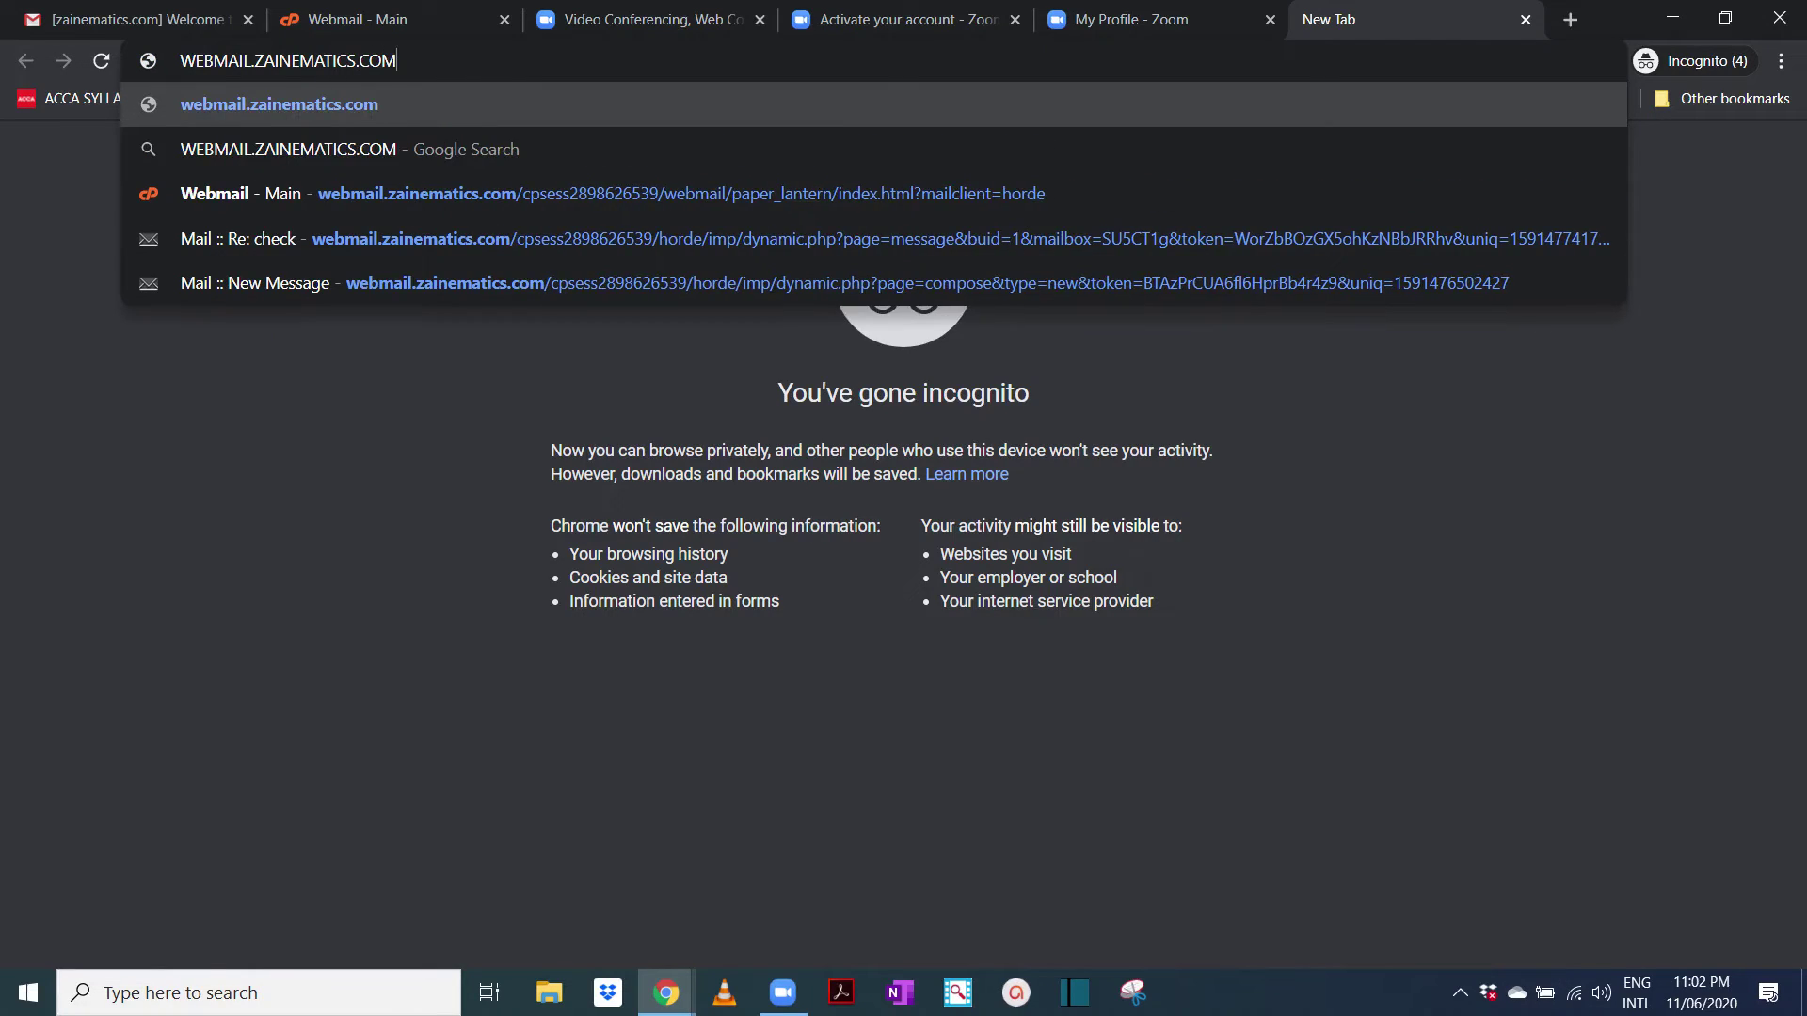
{"action": "key", "text": "Return"}
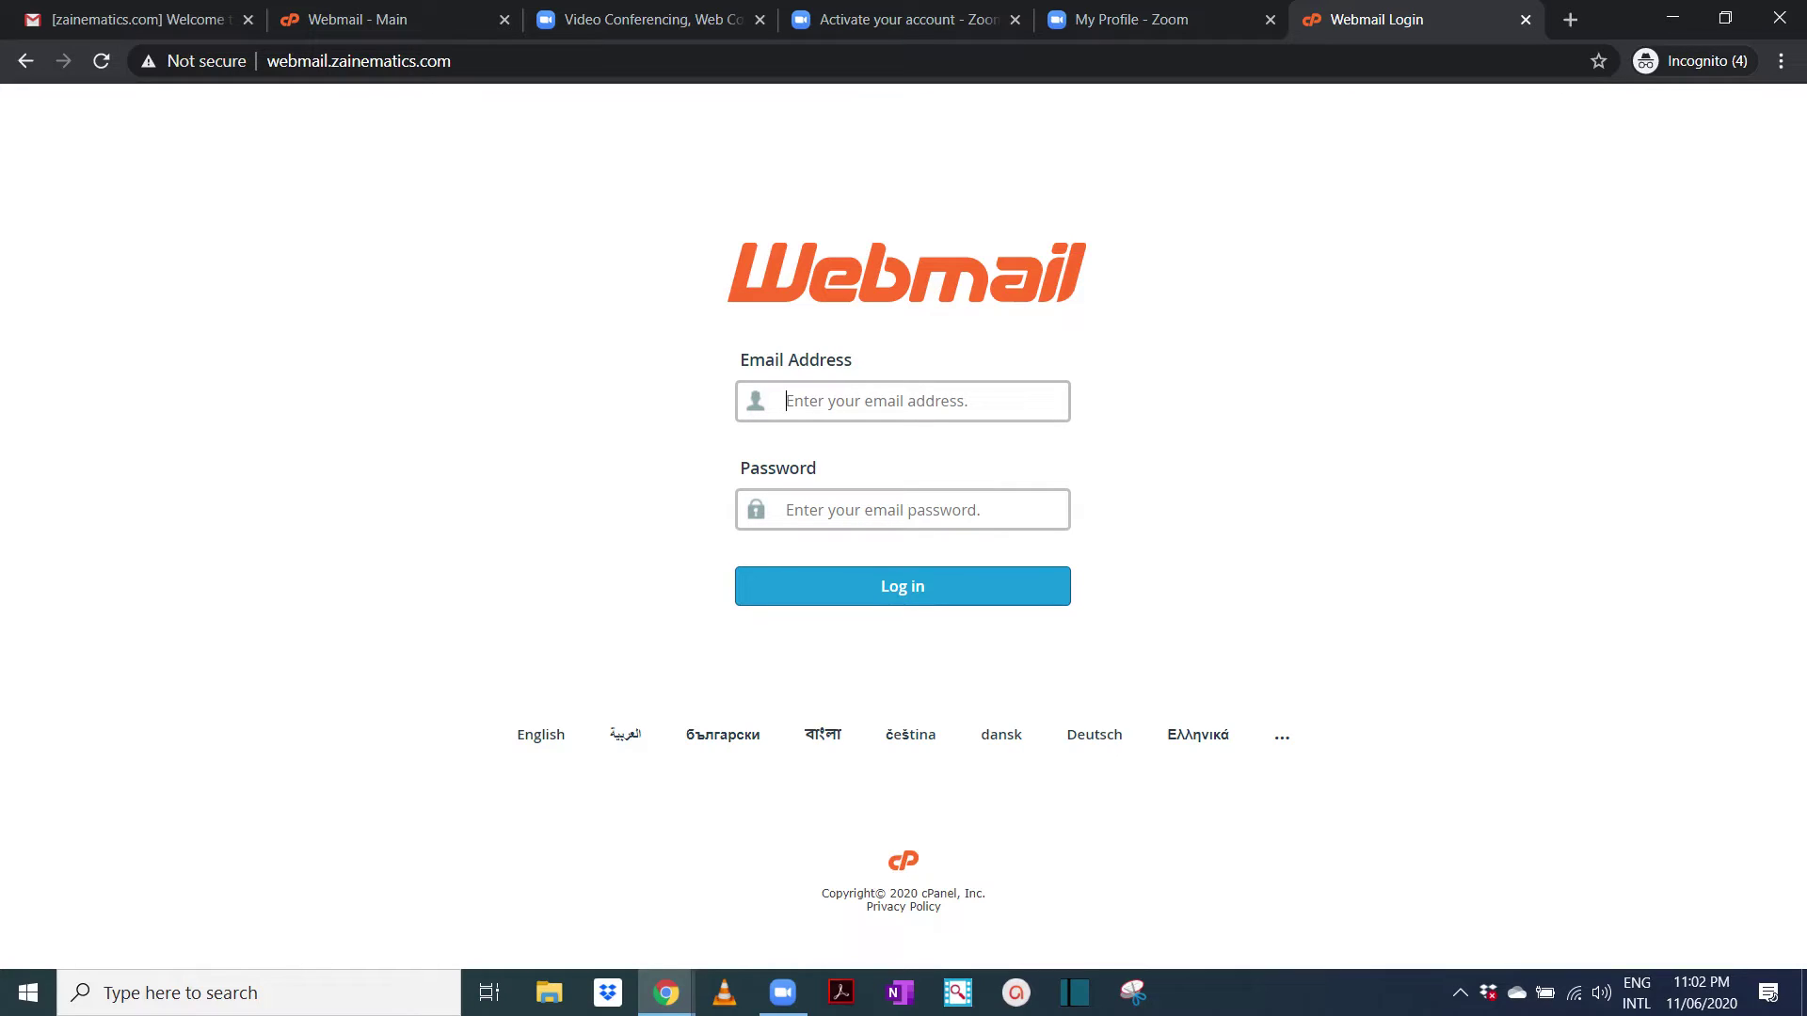
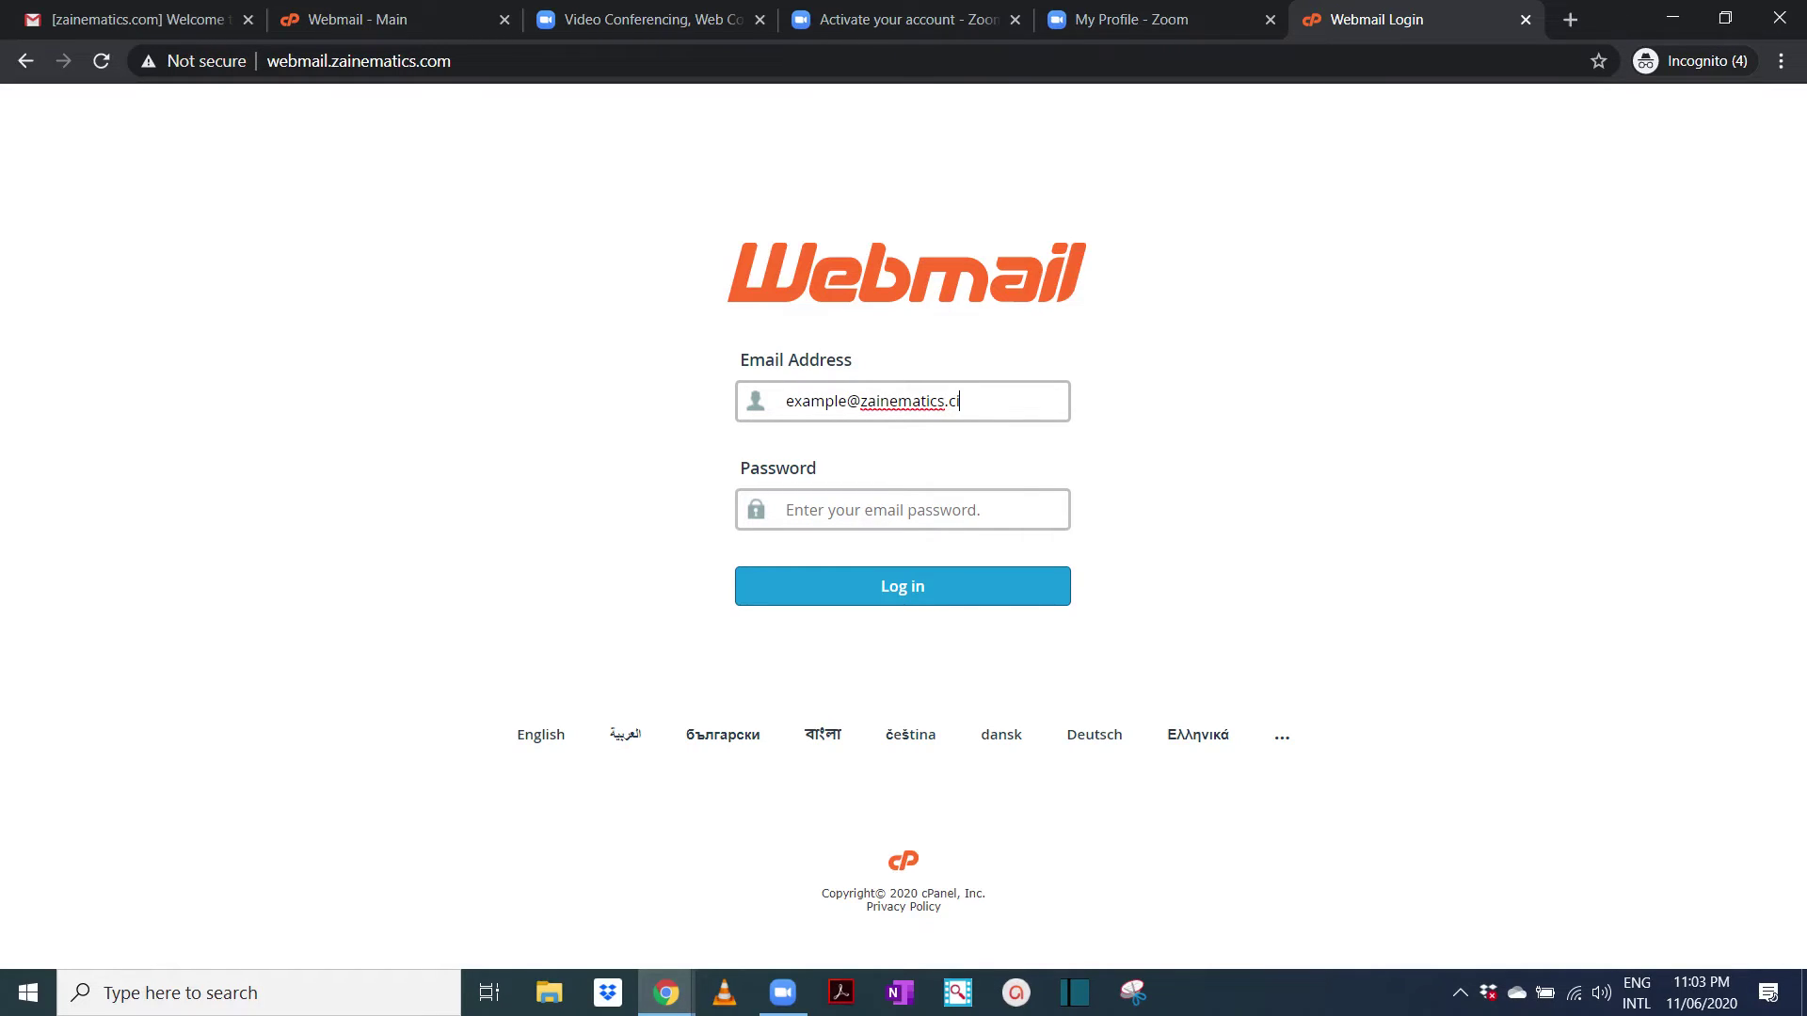
Log in to cPanel Webmail with the new account's e-mail address and password
{"action": "key", "text": "Tab"}
{"action": "type", "text": "•••••••••"}
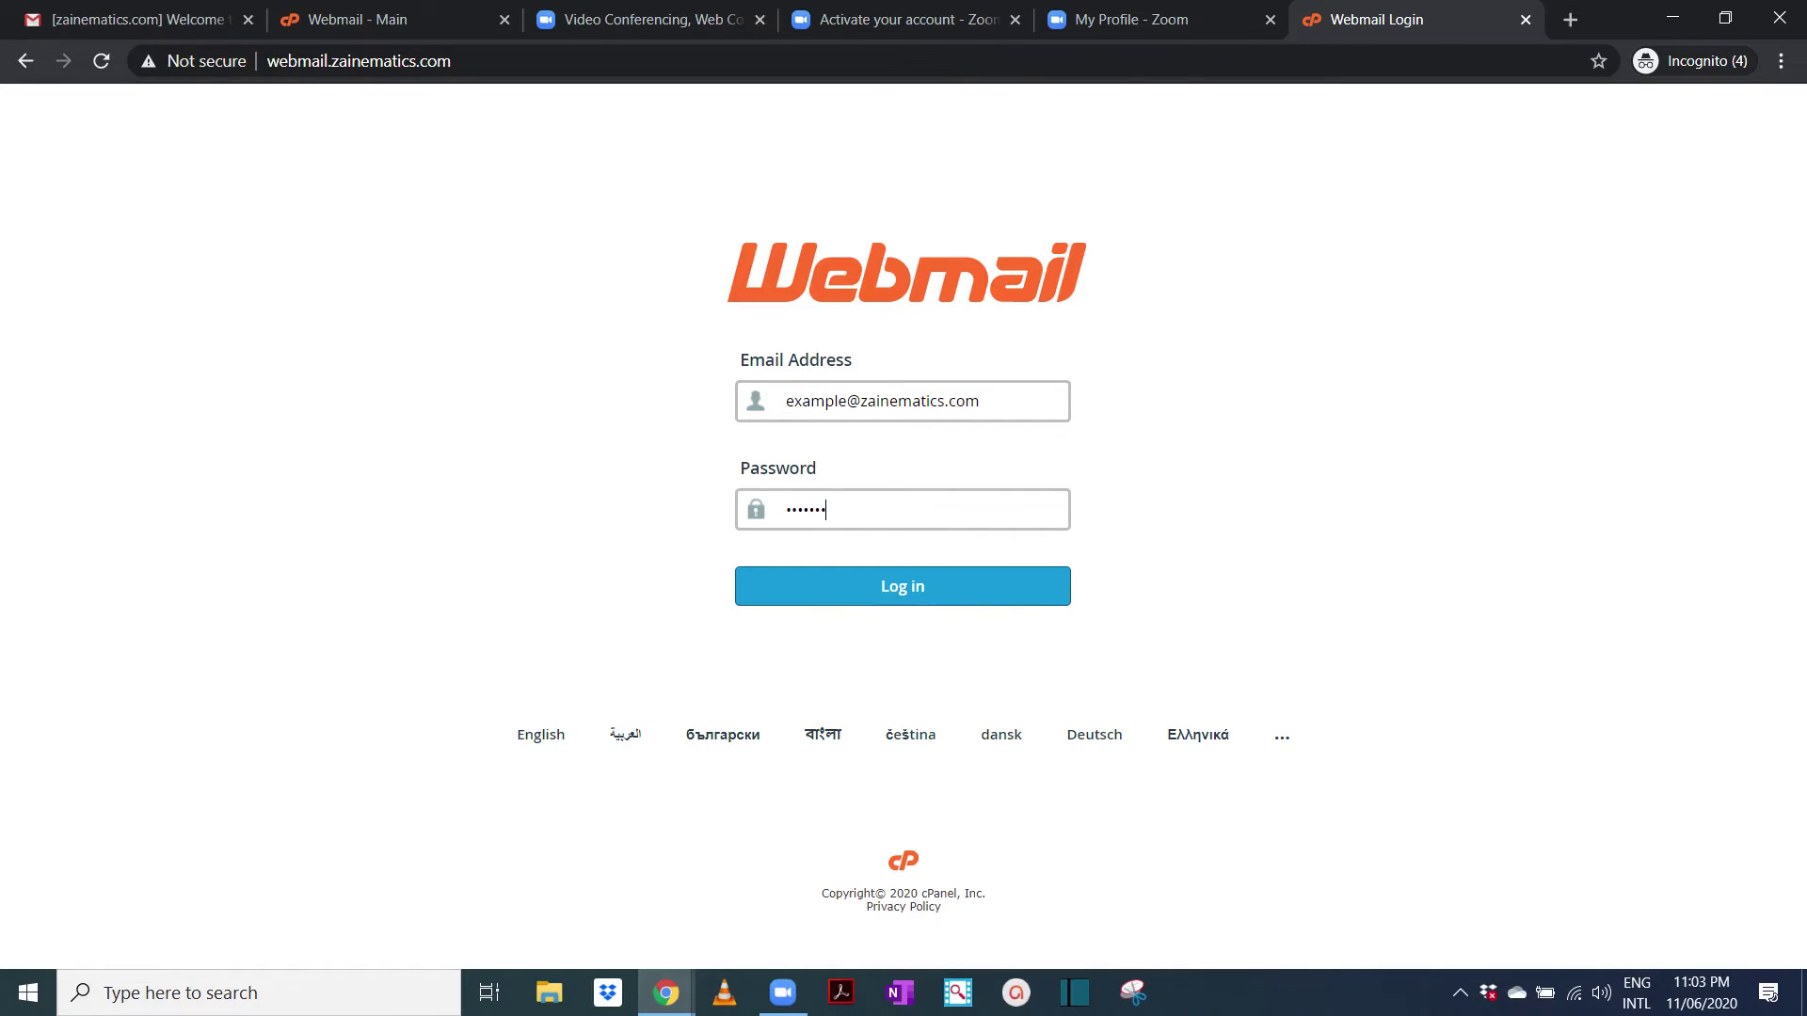
{"action": "key", "text": "Return"}
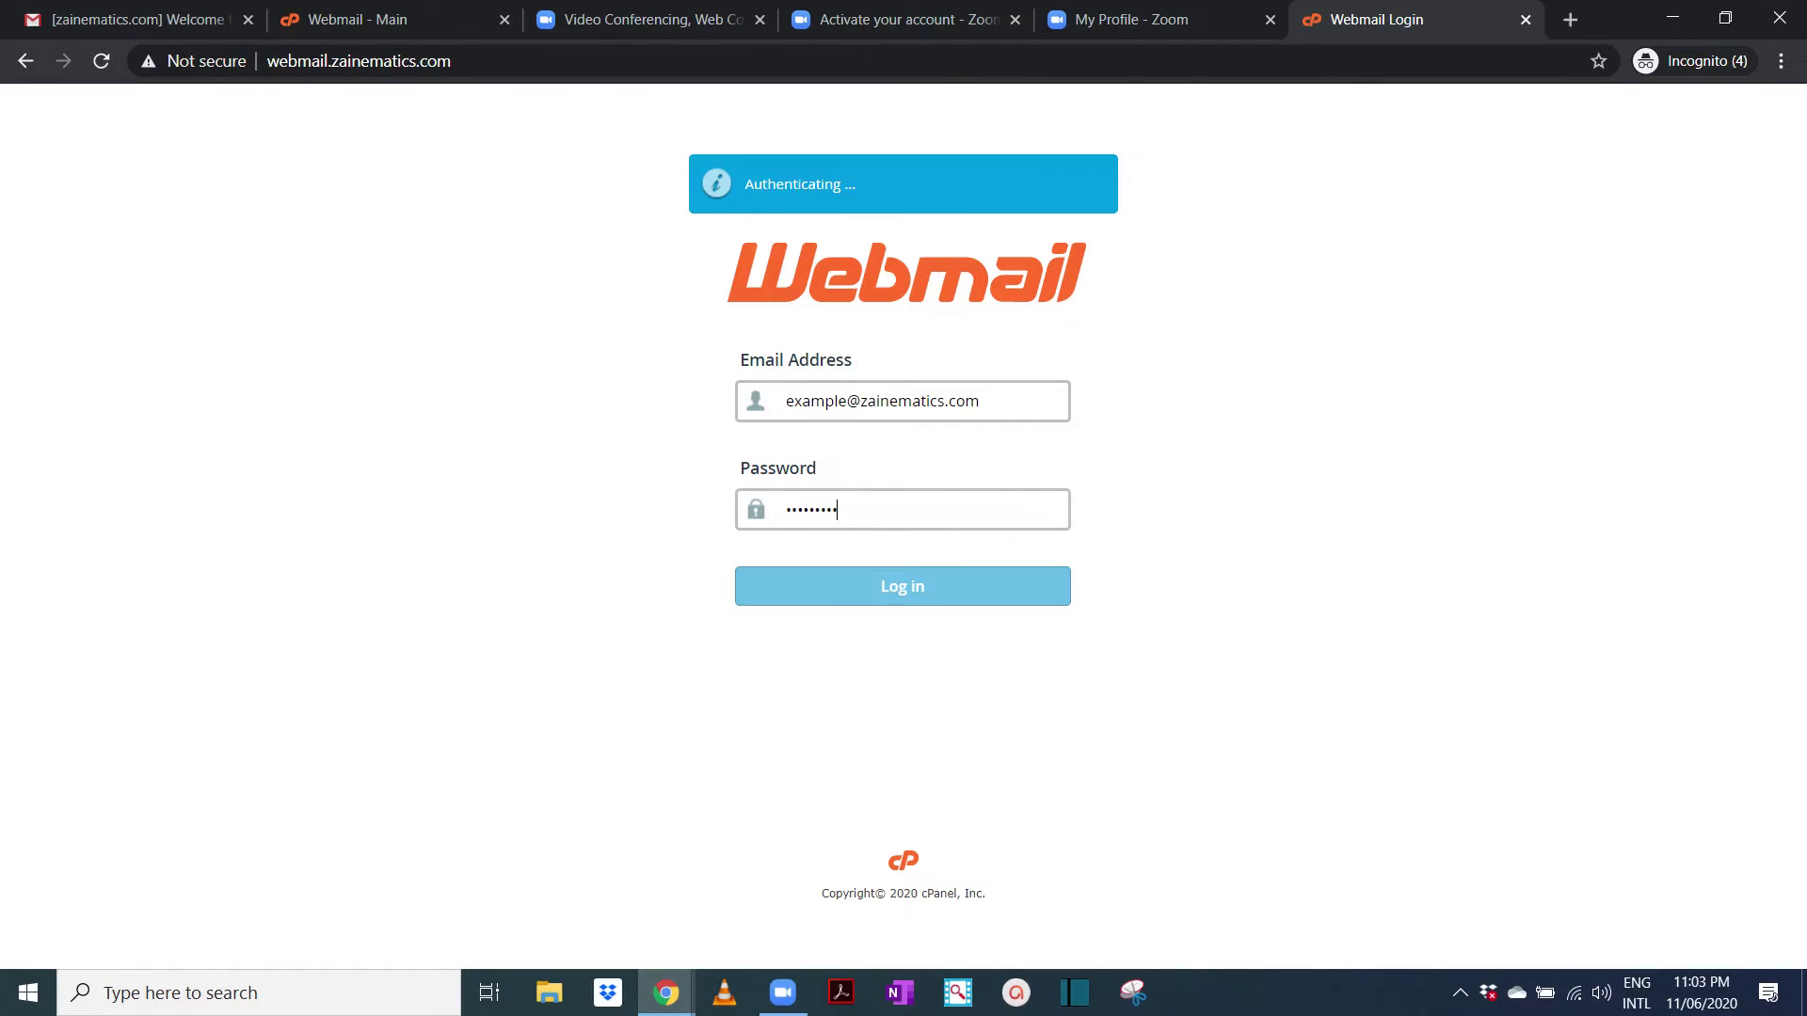